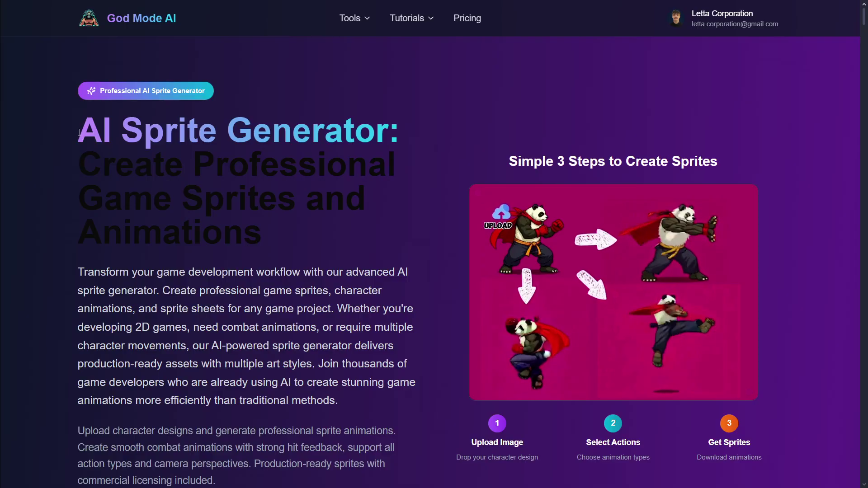
- Review the AI Sprite Generator introduction, the generated sprite examples, the 8-direction walk animations and the animation enhancement features
left_click_drag(77, 136, 400, 136)
left_click(401, 170)
scroll(407, 199, "down", 1)
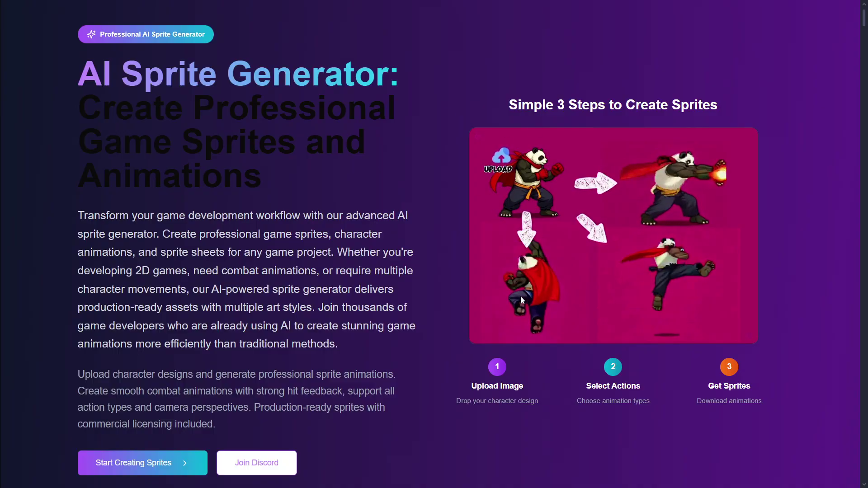
scroll(523, 301, "down", 5)
scroll(523, 301, "down", 15)
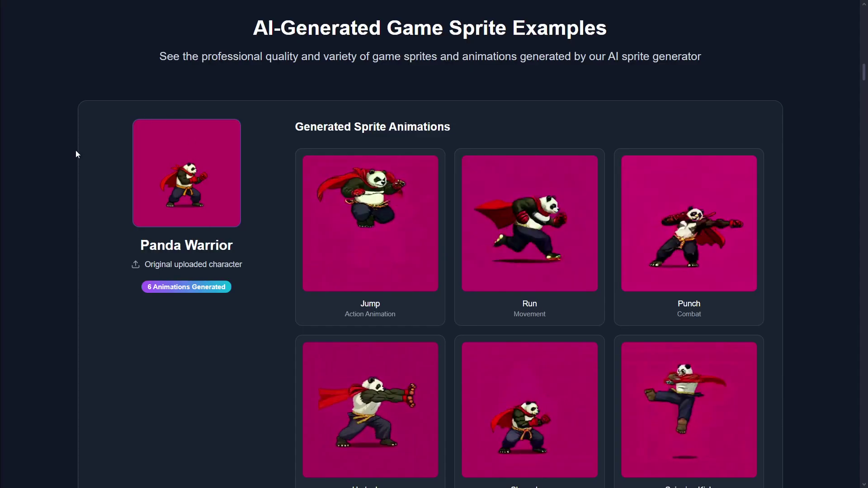
scroll(221, 177, "down", 1)
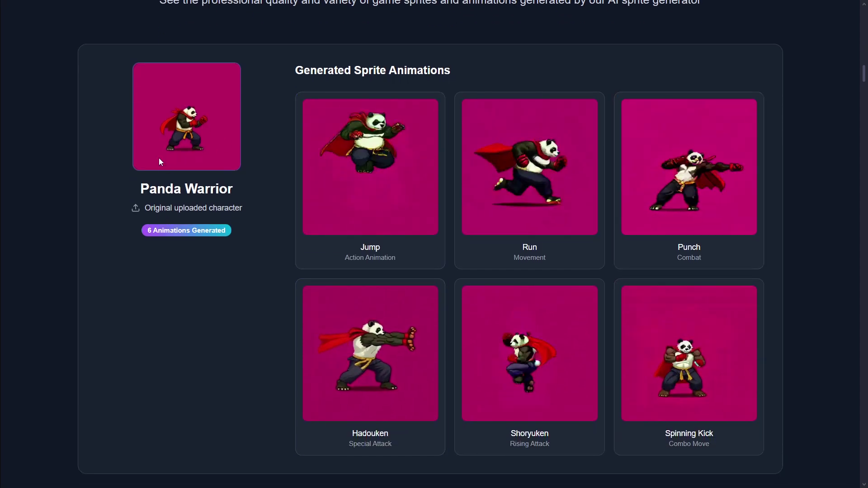
scroll(254, 164, "down", 2)
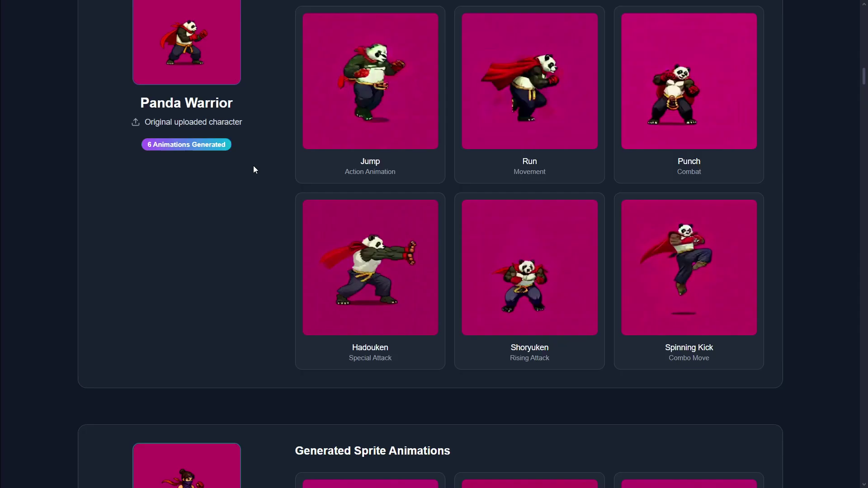
scroll(218, 181, "down", 7)
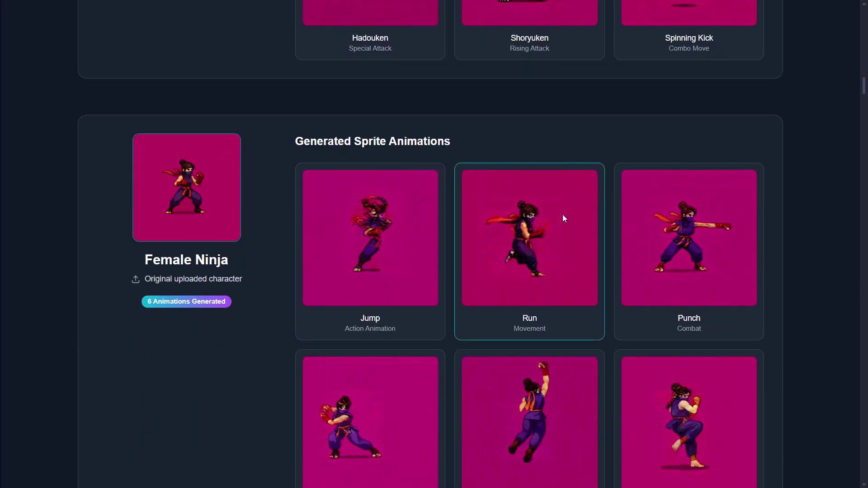
scroll(707, 224, "down", 11)
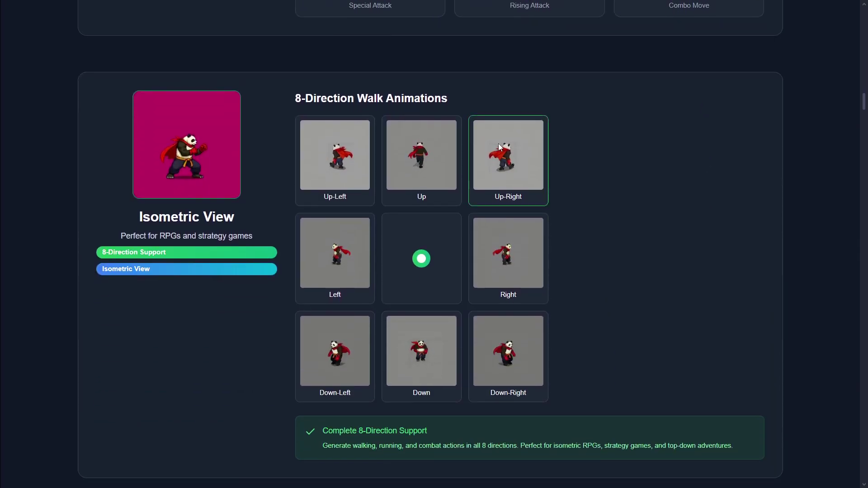
scroll(501, 149, "down", 10)
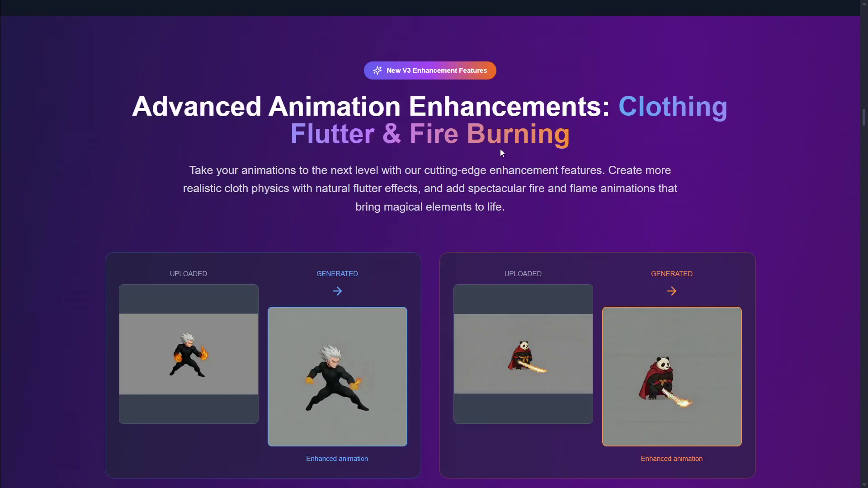
scroll(500, 152, "down", 6)
scroll(501, 152, "down", 2)
scroll(500, 153, "down", 4)
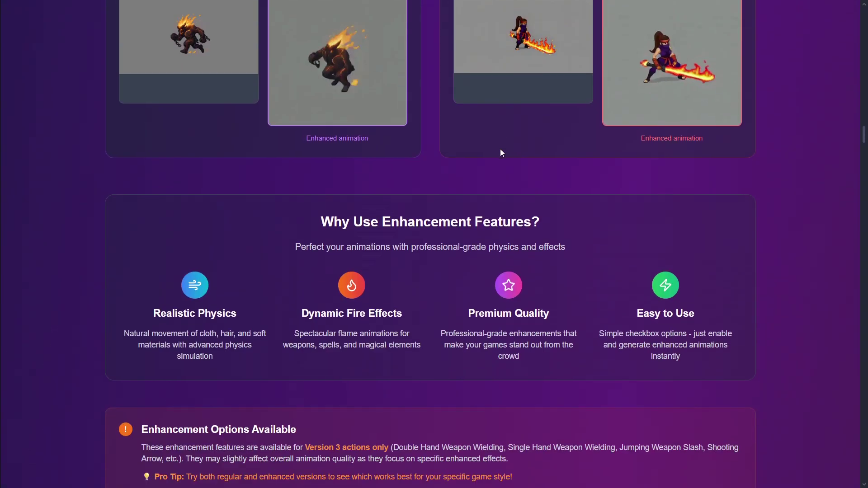
scroll(500, 152, "down", 2)
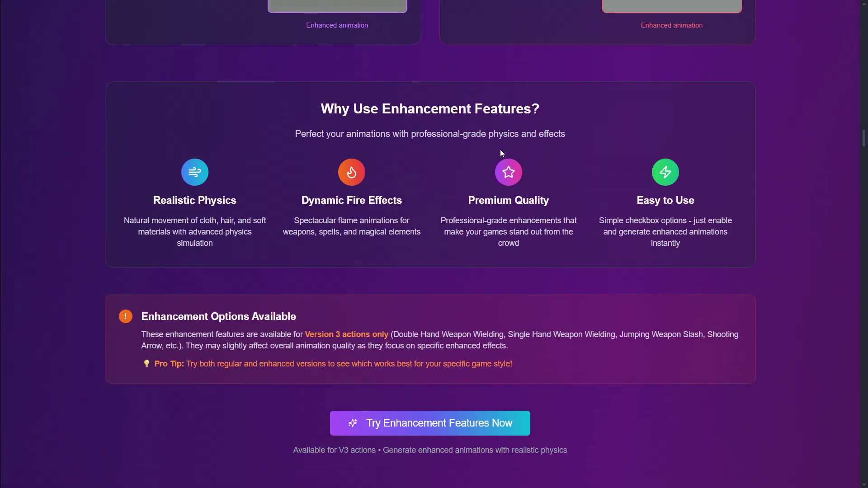
- Browse the Community Generations gallery, comparing uploaded characters with their animated results, and return to the page start
scroll(500, 152, "down", 9)
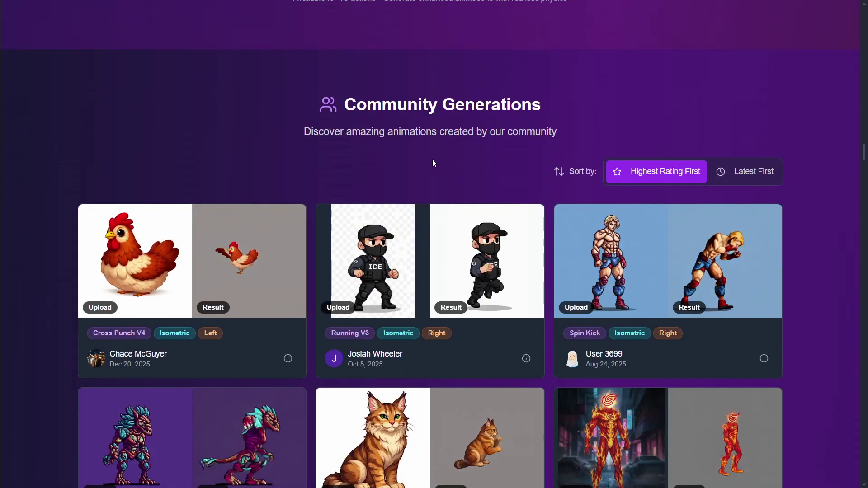
scroll(432, 162, "down", 5)
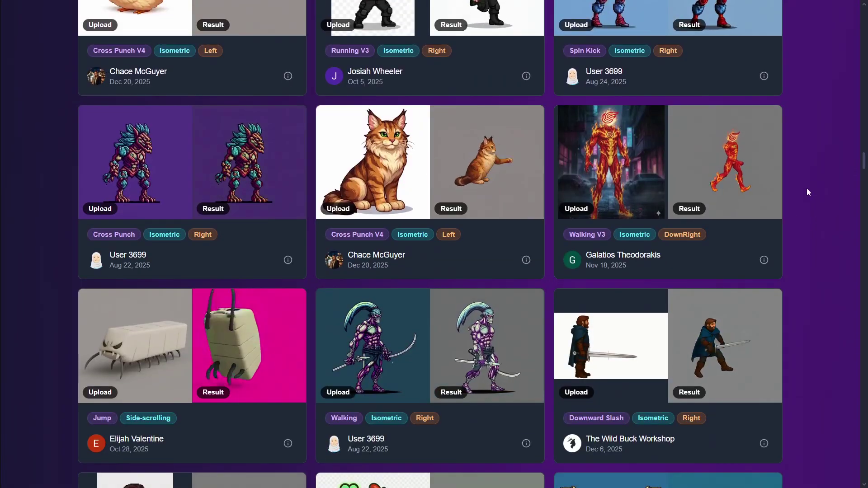
scroll(800, 183, "down", 3)
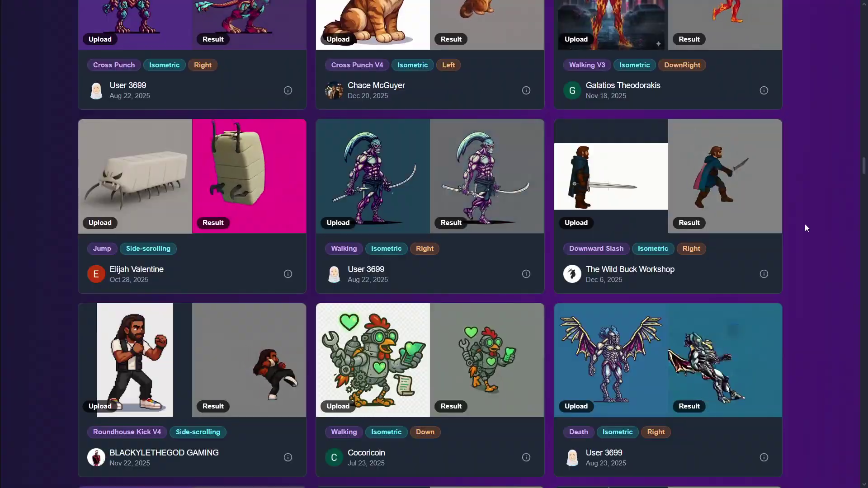
scroll(115, 278, "down", 3)
scroll(115, 282, "down", 3)
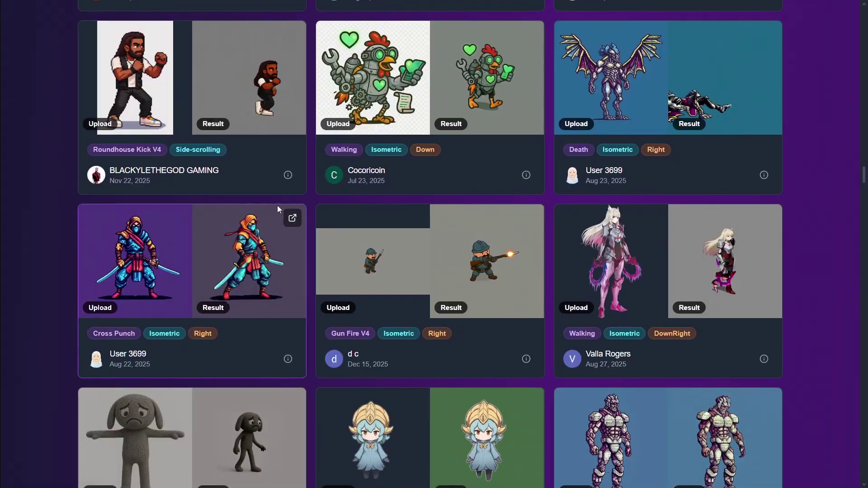
scroll(19, 243, "down", 2)
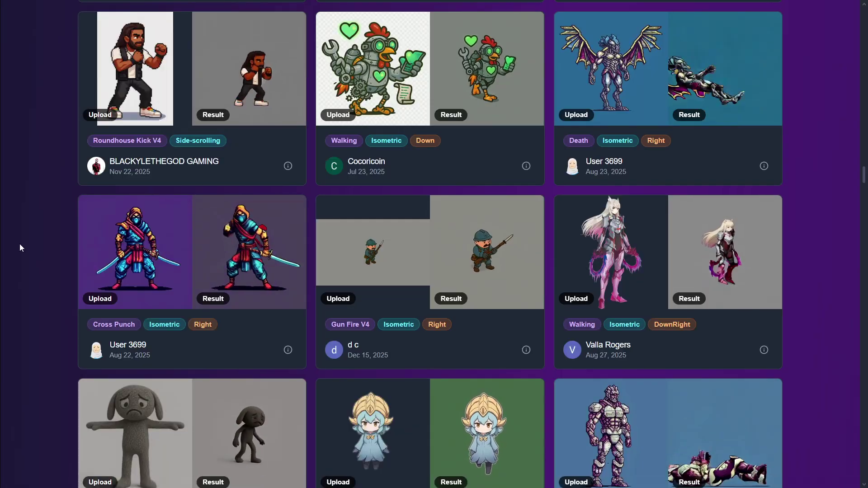
scroll(16, 248, "down", 6)
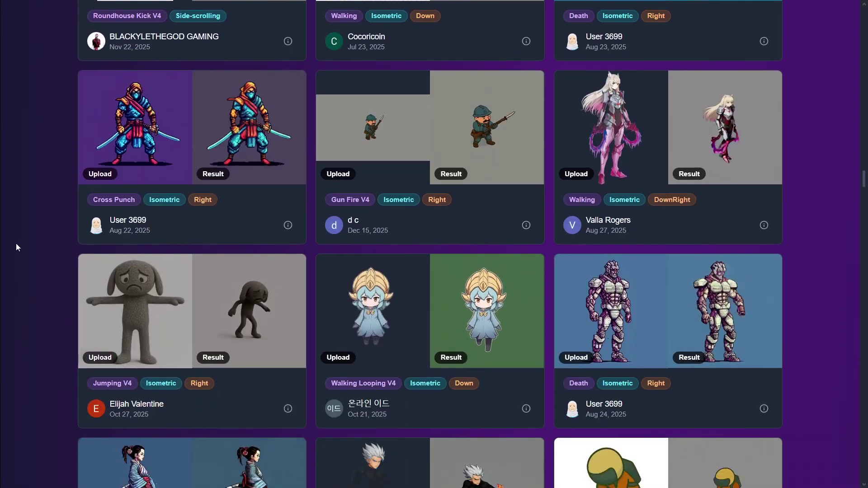
scroll(24, 243, "down", 7)
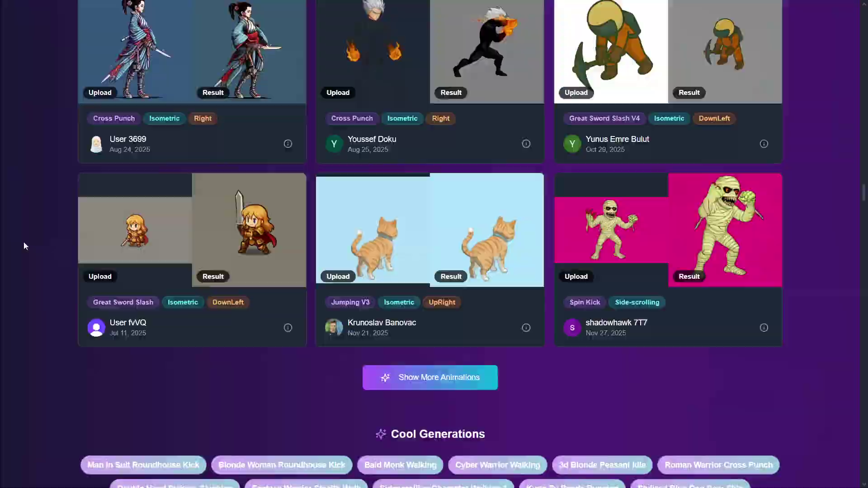
key("Home")
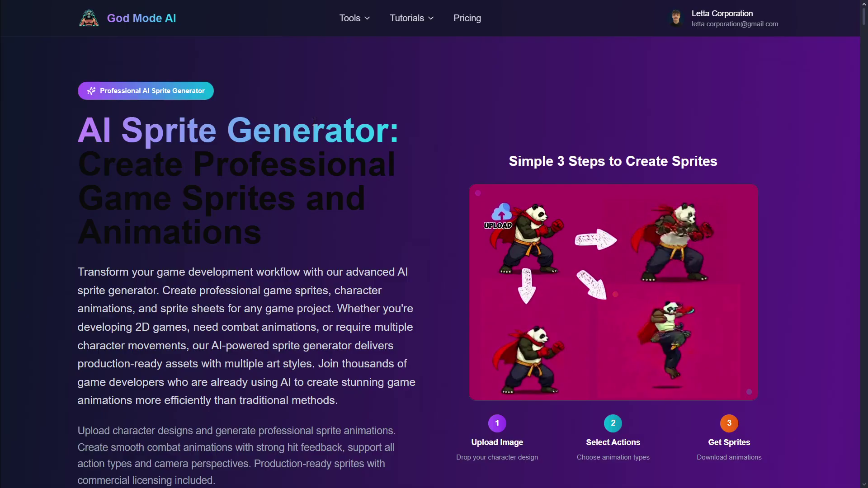
left_click(362, 18)
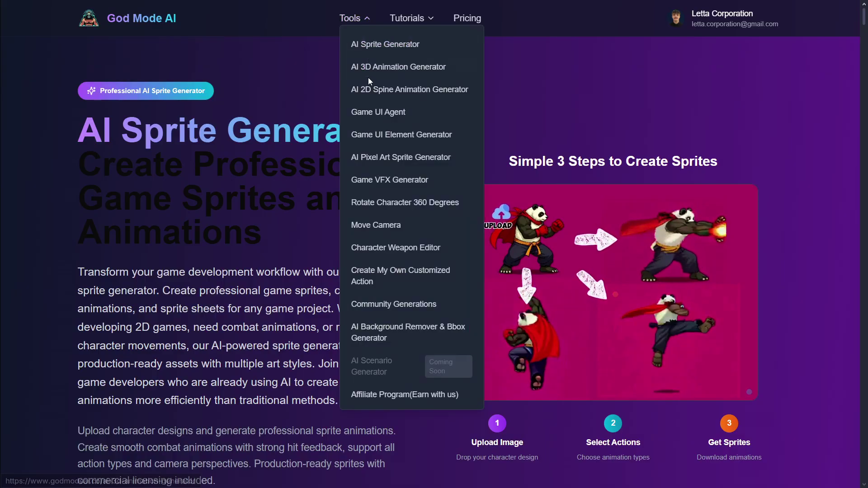
left_click(134, 112)
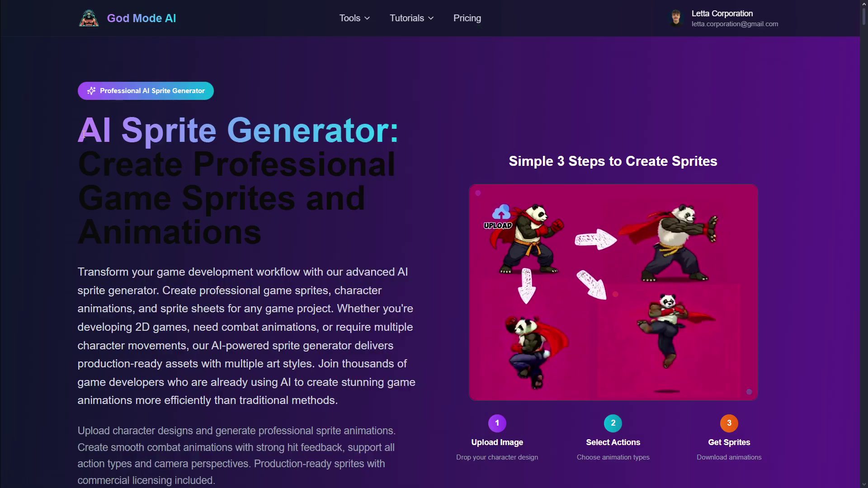
left_click_drag(192, 135, 76, 127)
left_click(75, 128)
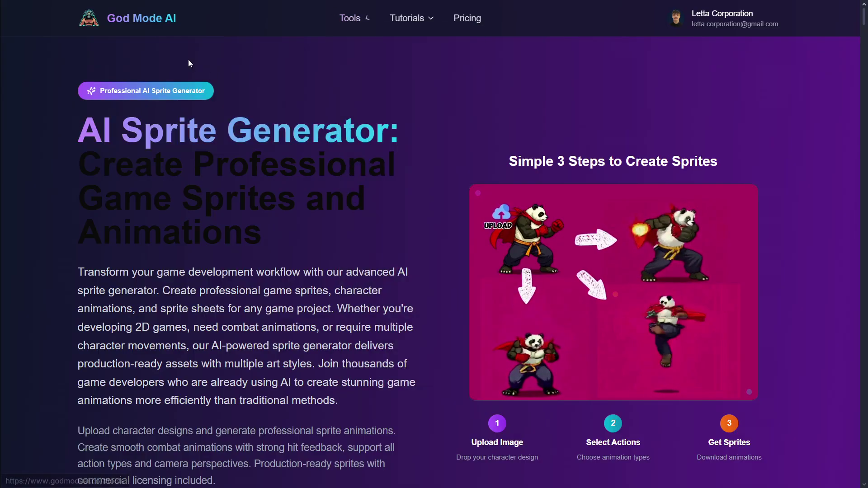
- Start creating sprites from the AI Sprite Generator introduction
scroll(193, 174, "down", 1)
scroll(193, 174, "up", 1)
scroll(193, 175, "down", 2)
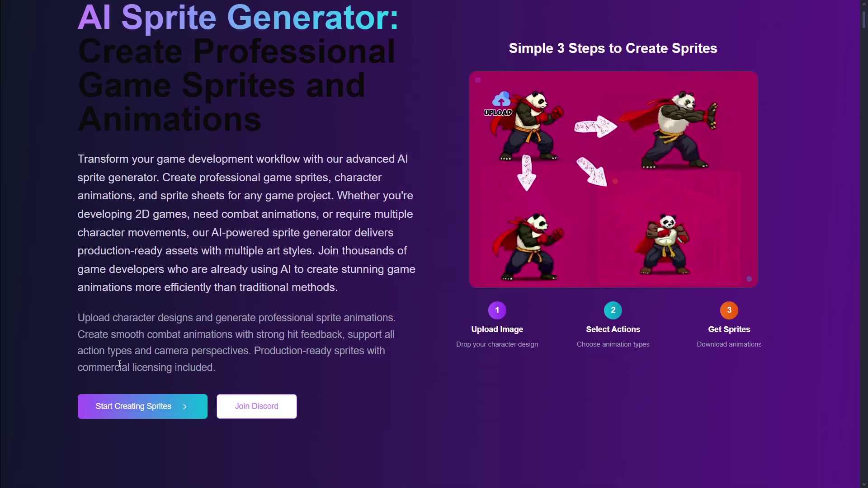
left_click(129, 409)
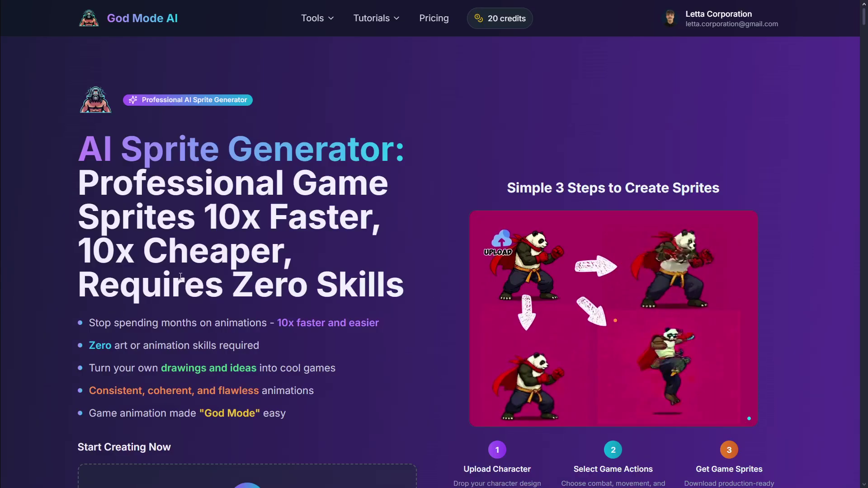
- Upload Player.png from the Downloads folder as the character image
scroll(180, 277, "down", 4)
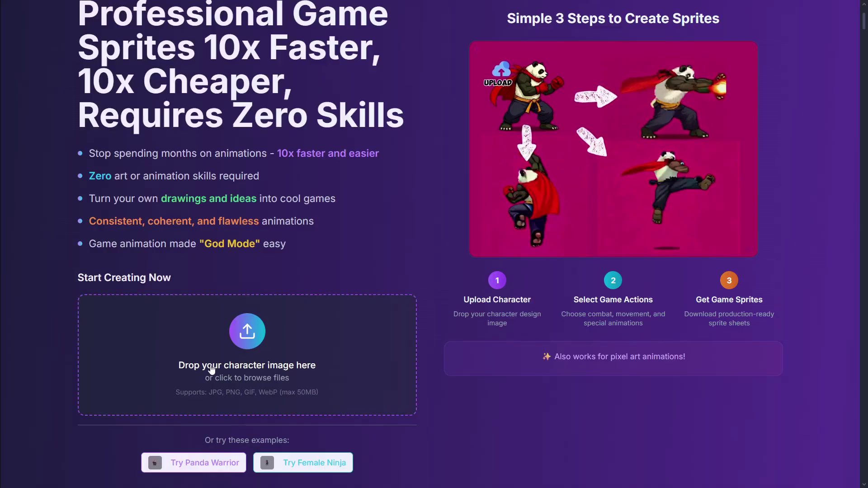
left_click(239, 340)
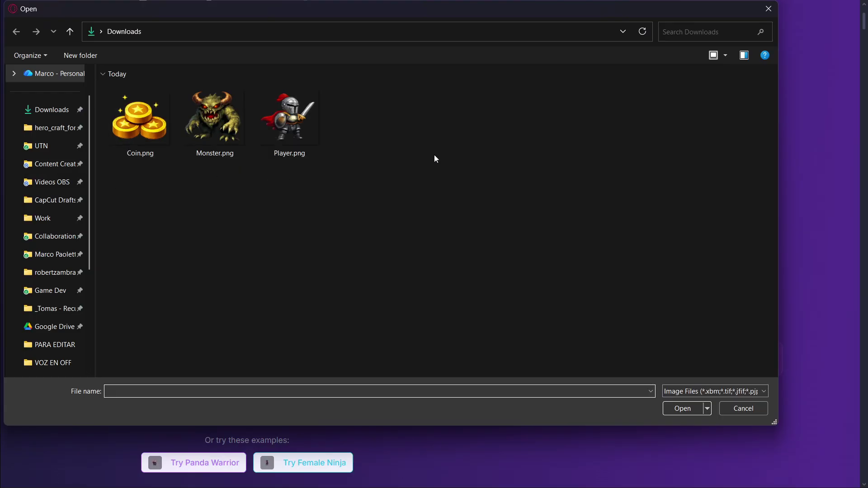
double_click(285, 142)
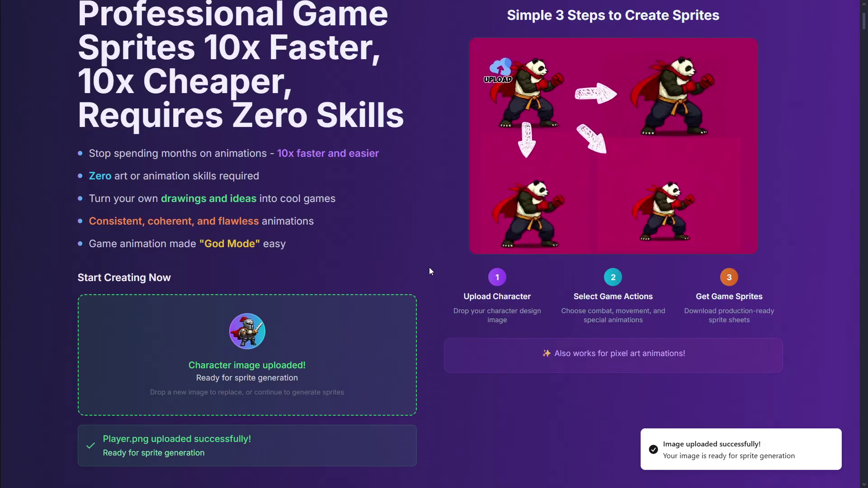
- Examine the sprite generation settings, including view type, facing direction and the Basic Movement actions offered for the isometric view
scroll(429, 270, "down", 2)
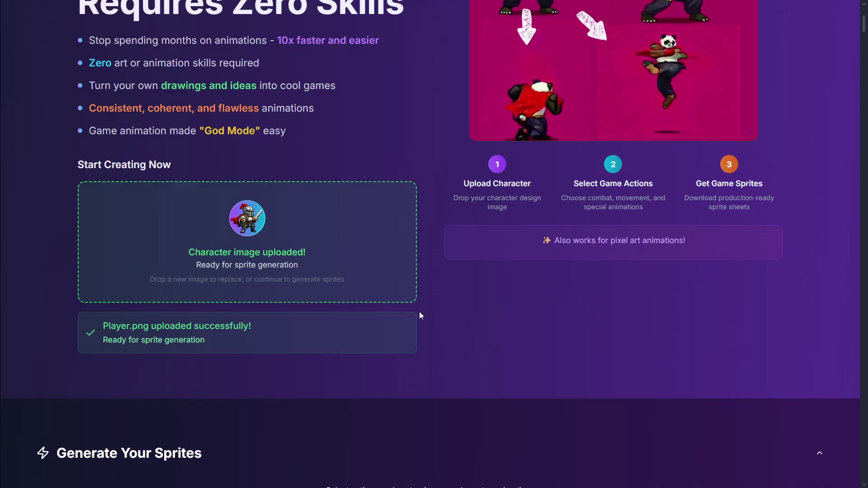
scroll(411, 314, "up", 3)
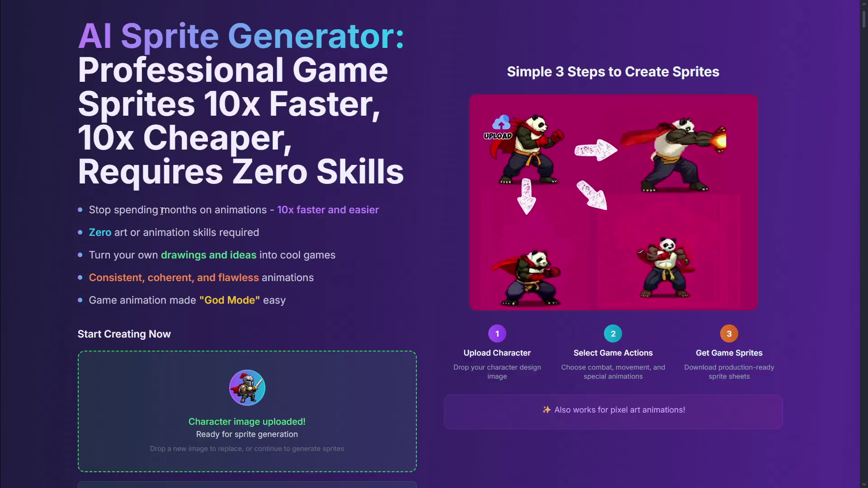
scroll(162, 212, "down", 7)
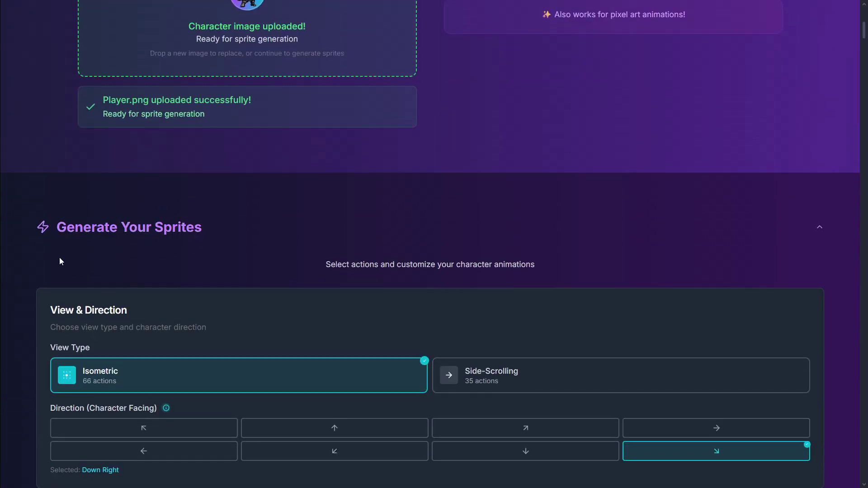
scroll(61, 262, "down", 2)
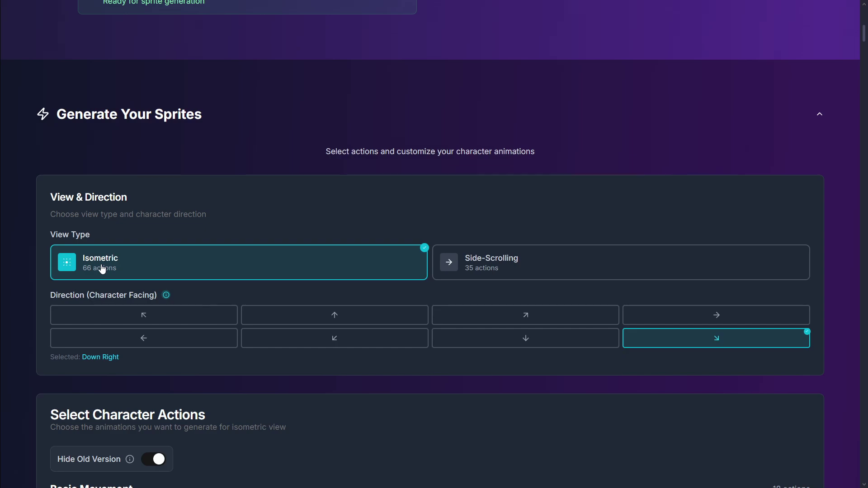
scroll(102, 269, "down", 5)
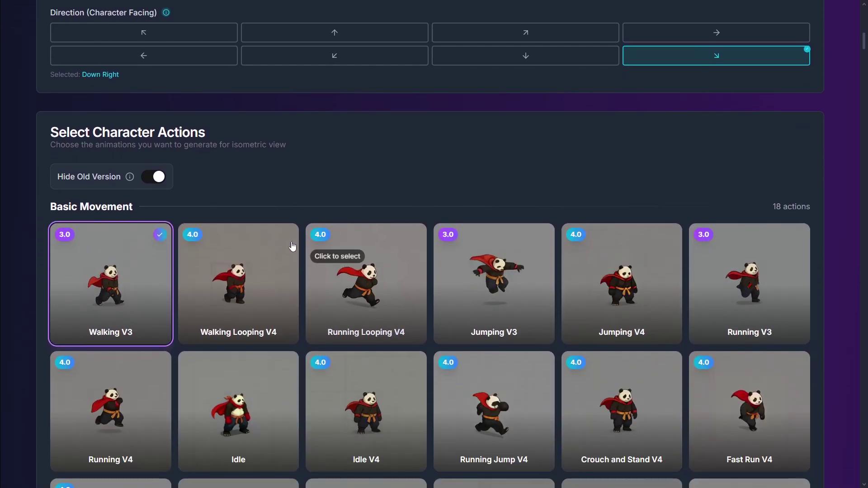
scroll(465, 290, "down", 2)
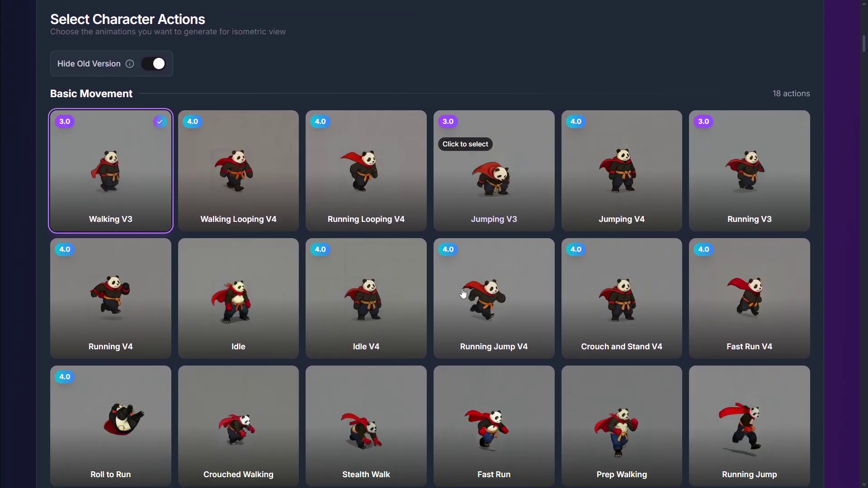
scroll(465, 285, "down", 2)
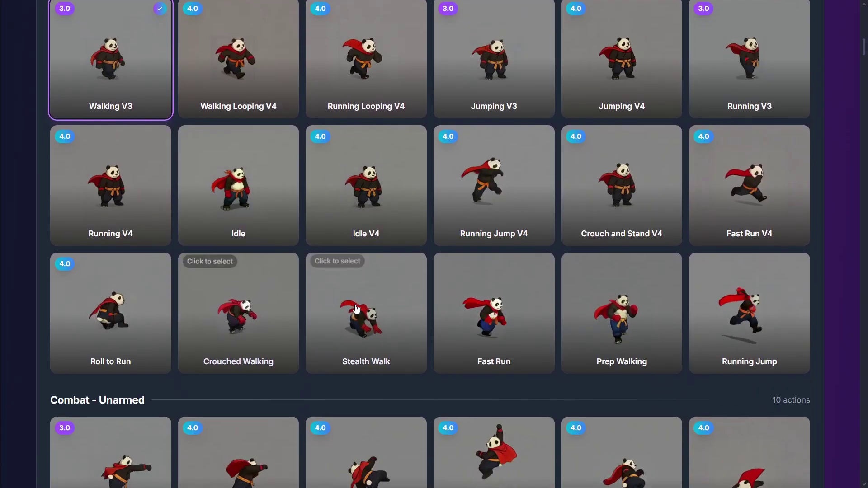
scroll(545, 229, "up", 8)
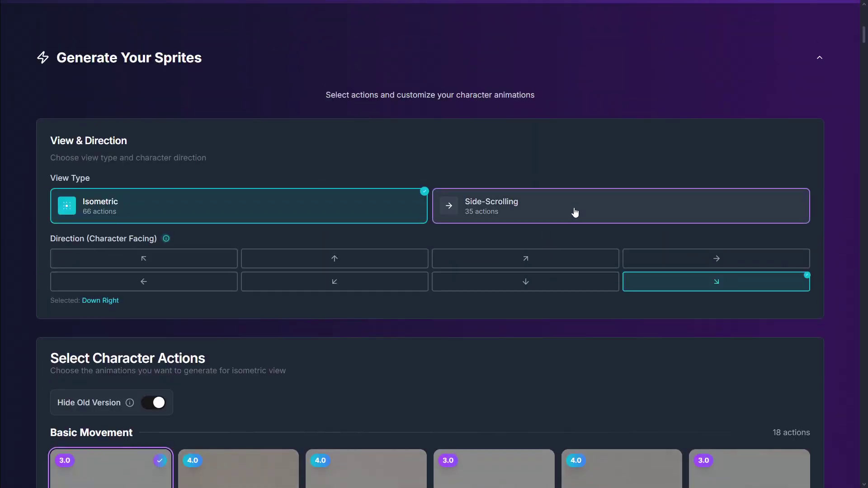
- Set the view type to Side-Scrolling and bring up its Basic Movement actions
left_click(582, 212)
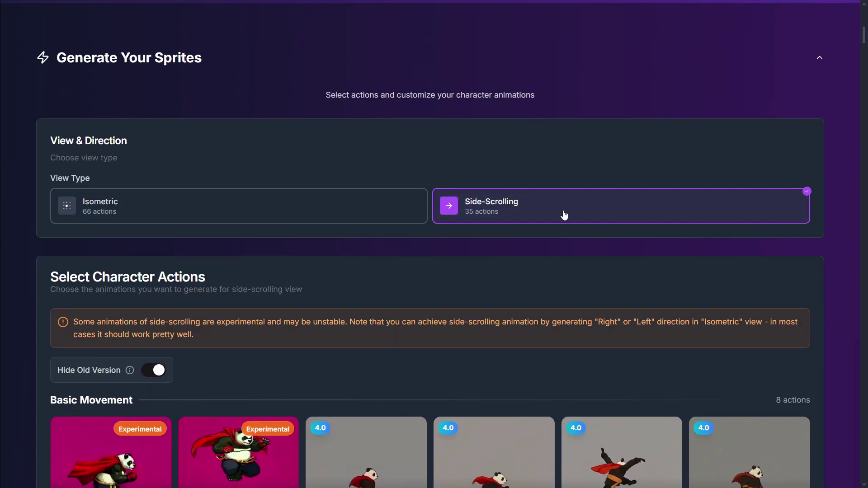
scroll(252, 239, "down", 5)
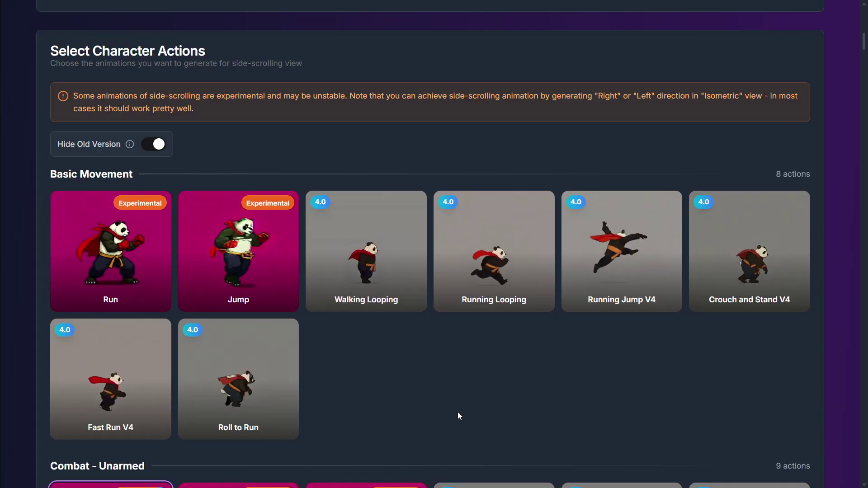
- Pick Walking Looping under Basic Movement, and replace it with the Stab action from Combat - Melee Weapons
left_click(373, 268)
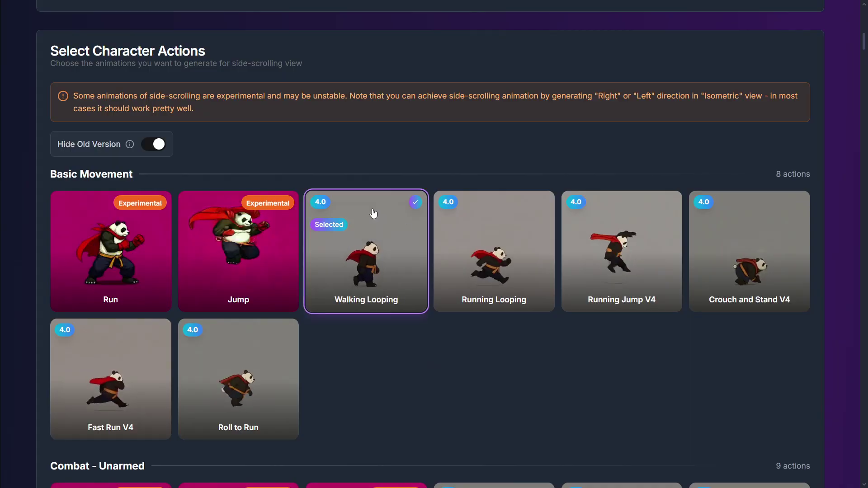
scroll(608, 357, "down", 5)
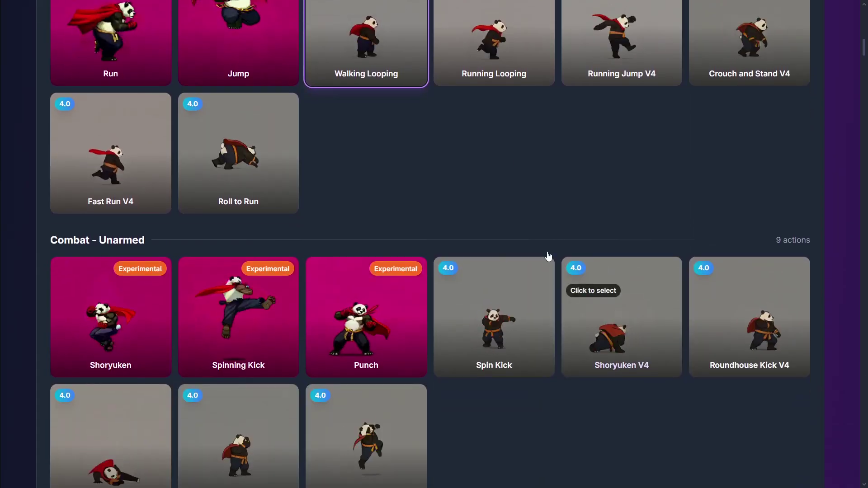
scroll(341, 382, "down", 7)
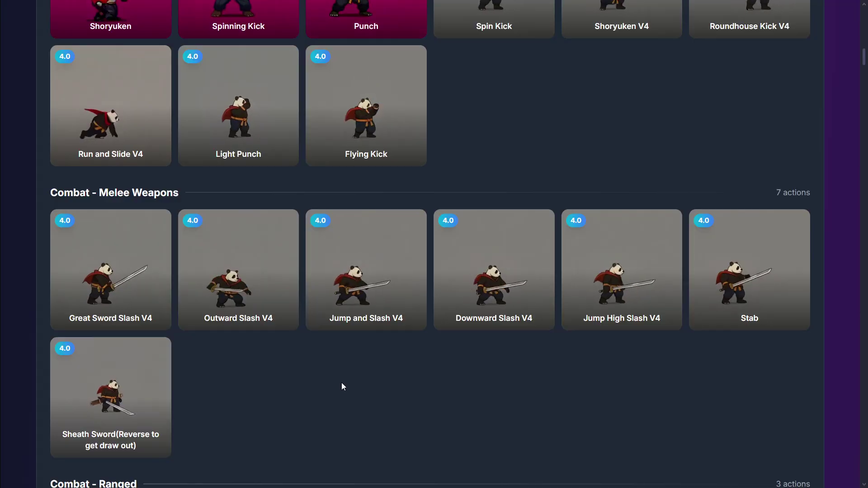
left_click(735, 289)
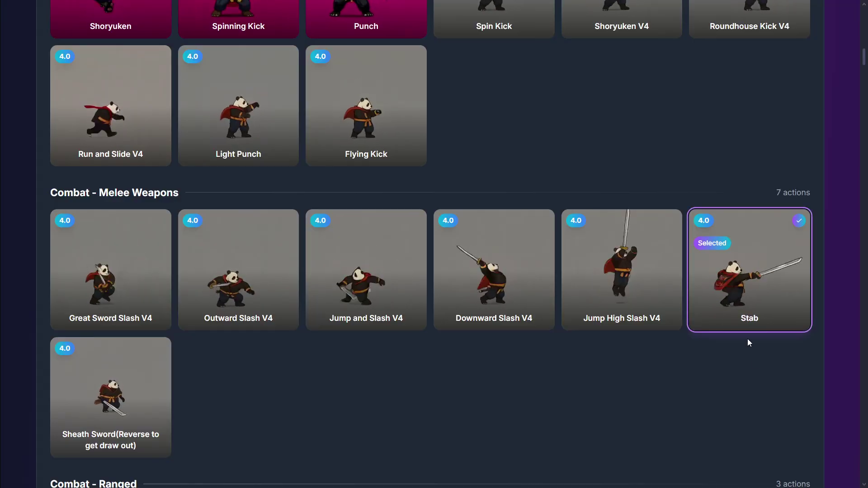
- Examine the tips, the Auto Repose option, the positive and negative custom prompts, and the seed setting for the Stab animation
scroll(332, 212, "up", 10)
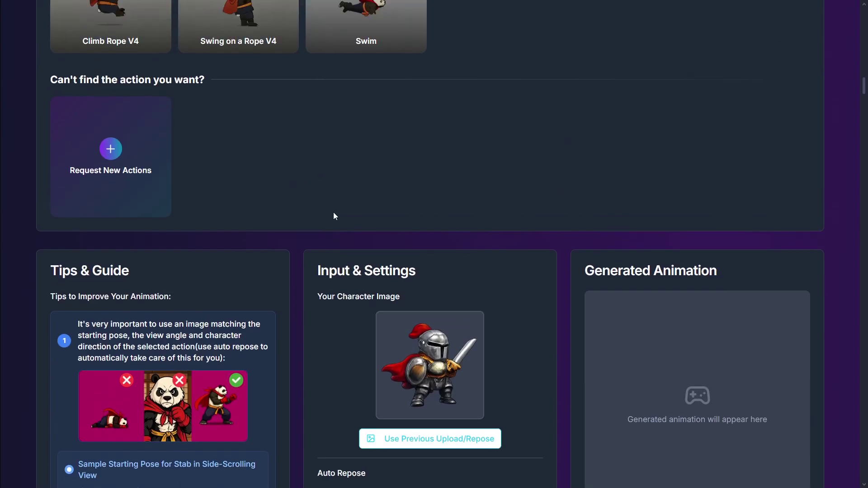
scroll(333, 213, "down", 7)
scroll(335, 216, "down", 2)
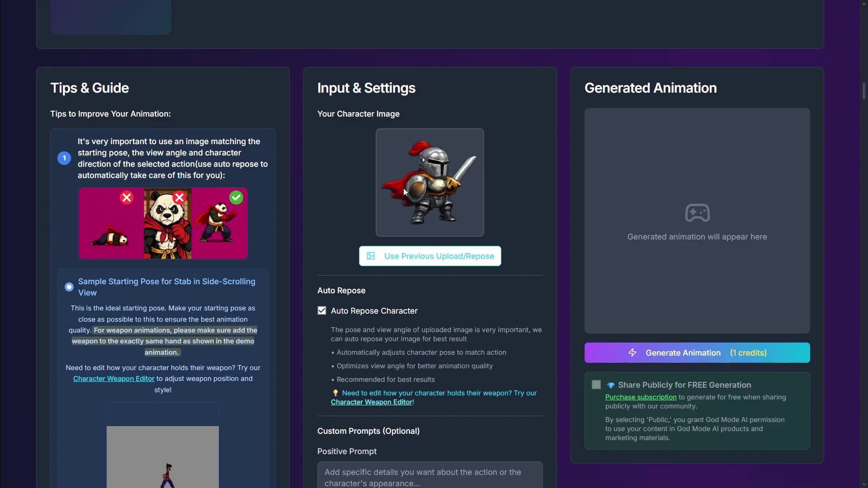
scroll(302, 159, "down", 1)
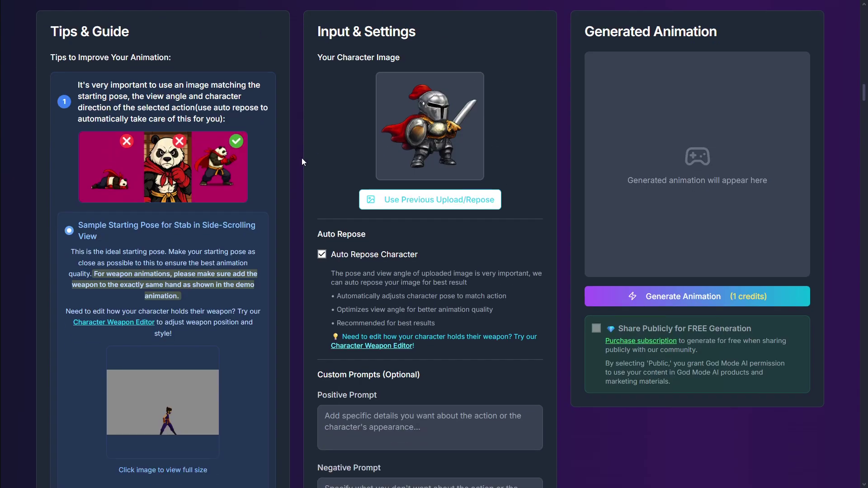
scroll(302, 162, "up", 3)
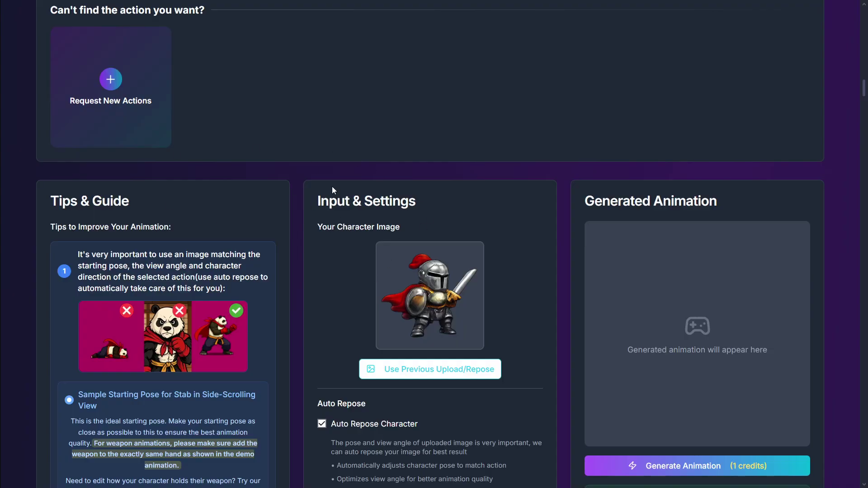
scroll(332, 186, "down", 7)
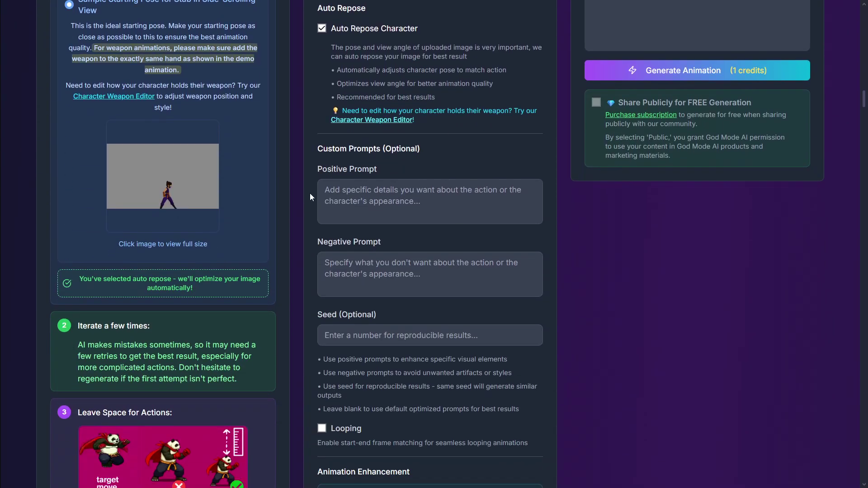
scroll(310, 194, "up", 2)
triple_click(381, 285)
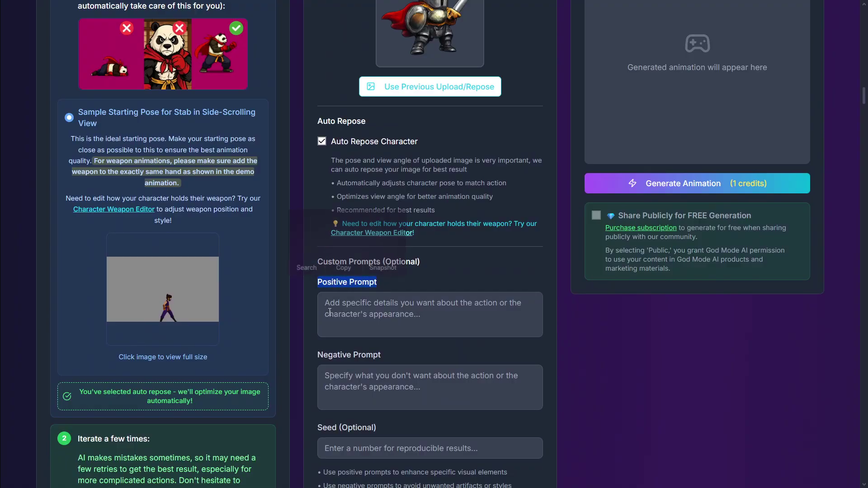
left_click_drag(332, 361, 345, 358)
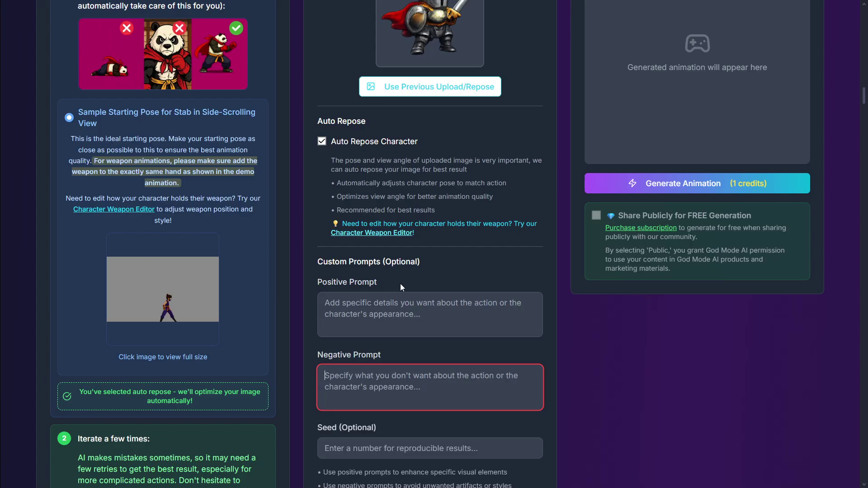
left_click_drag(384, 359, 332, 344)
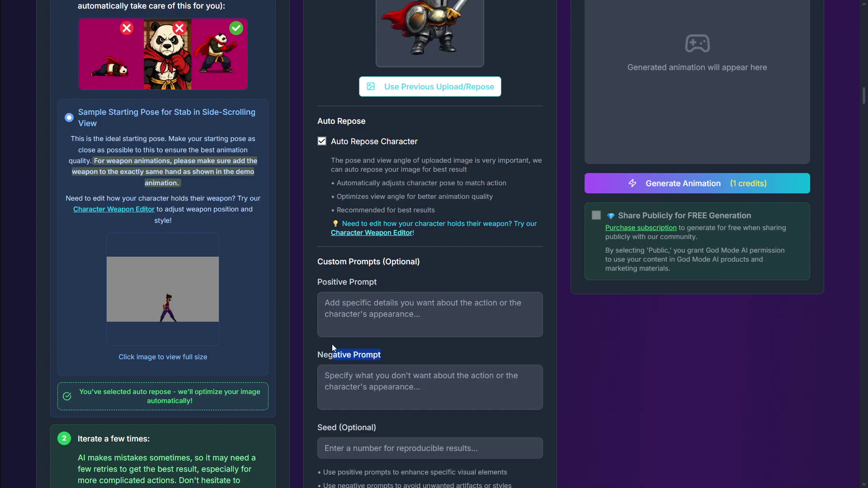
left_click(316, 362)
scroll(316, 354, "down", 4)
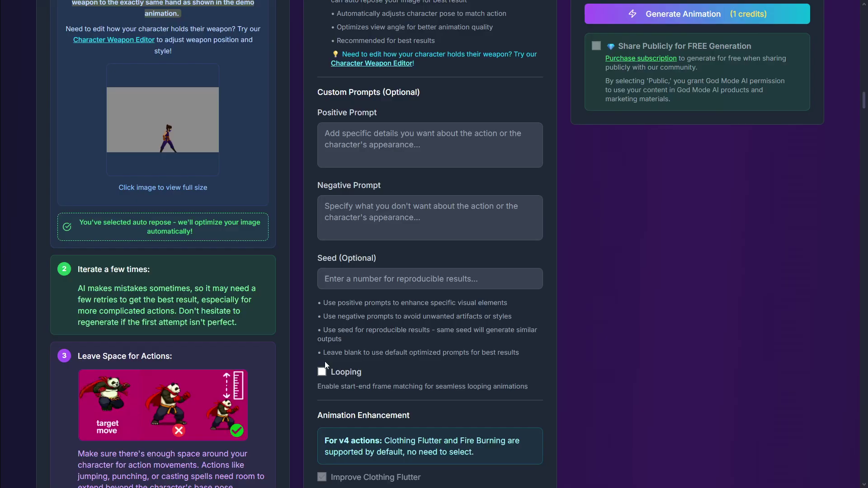
- Enable Looping for the Stab animation and start generating it
left_click(322, 372)
scroll(335, 355, "down", 1)
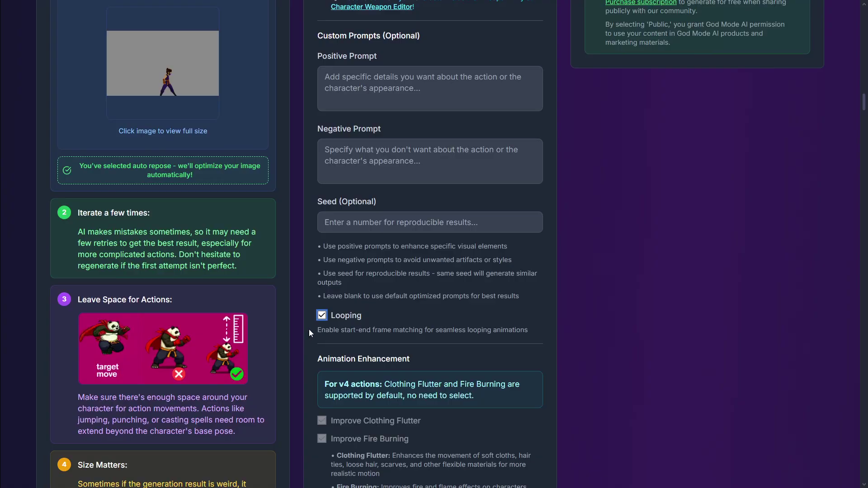
scroll(558, 272, "up", 9)
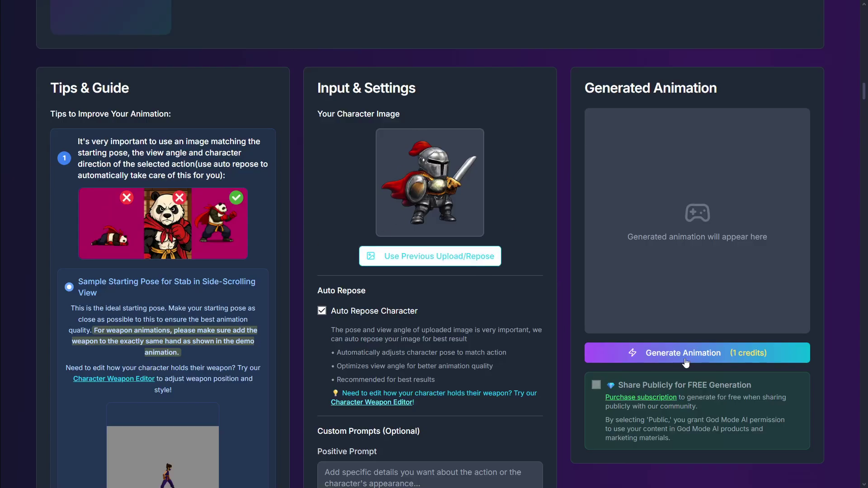
left_click(659, 356)
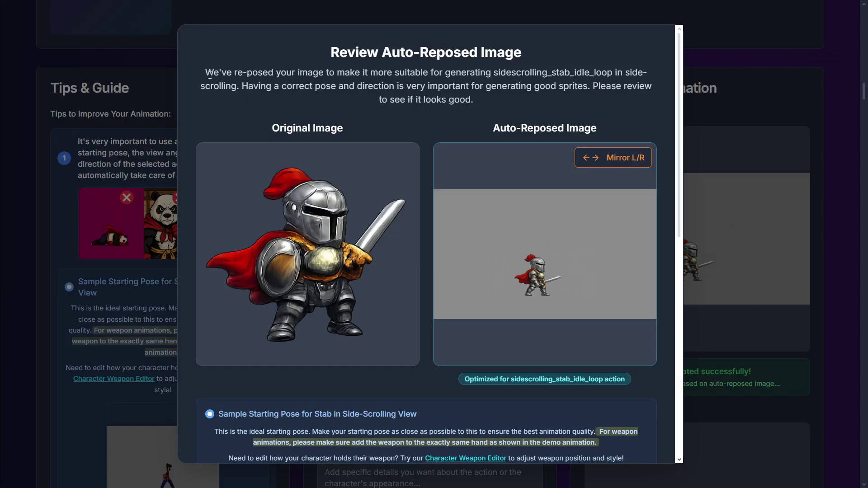
- Compare the auto-reposed knight with the original image and the sample starting pose, and review the custom repose and retry options
left_click_drag(210, 74, 638, 86)
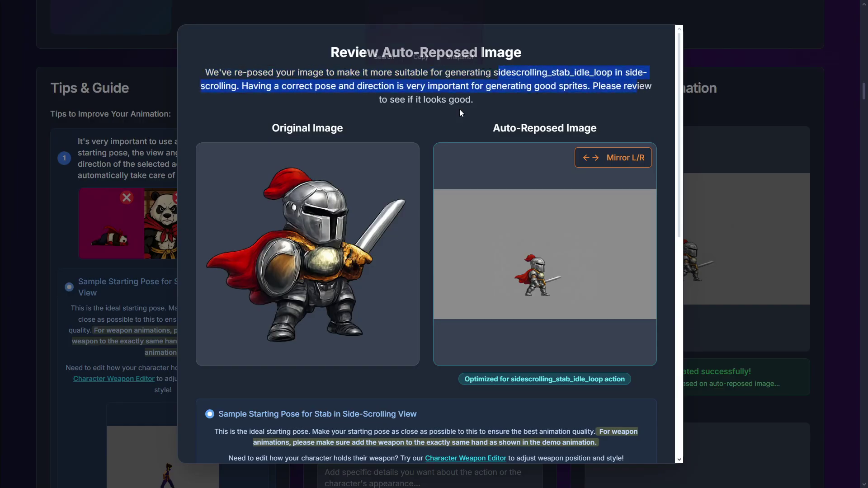
left_click(395, 91)
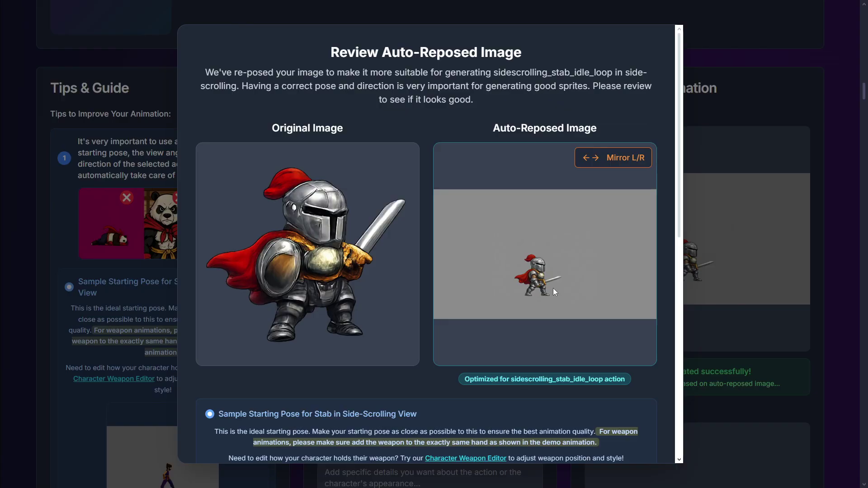
scroll(535, 254, "down", 4)
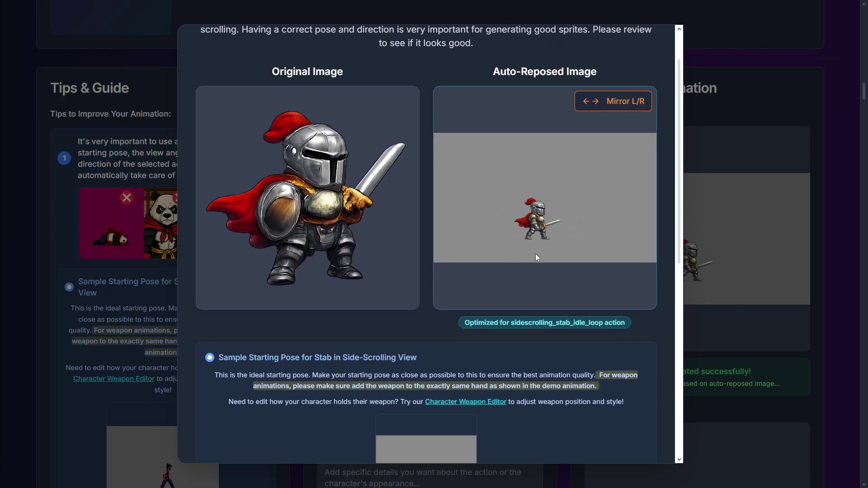
scroll(531, 252, "up", 3)
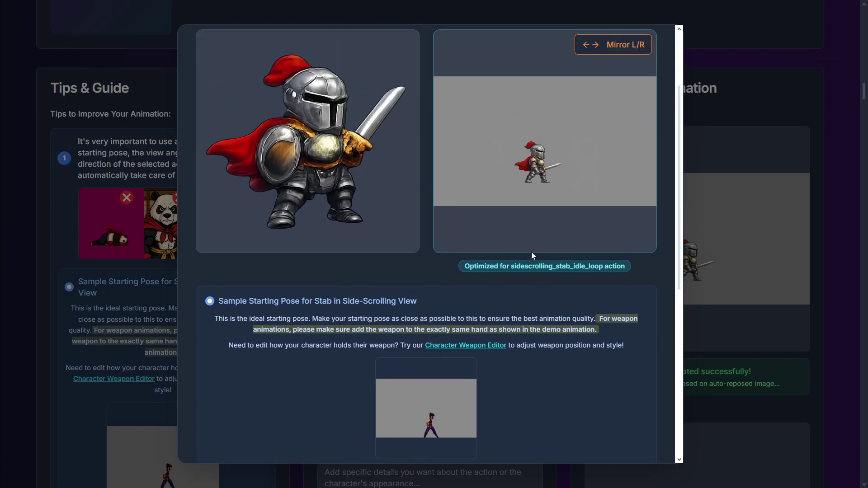
scroll(531, 252, "down", 8)
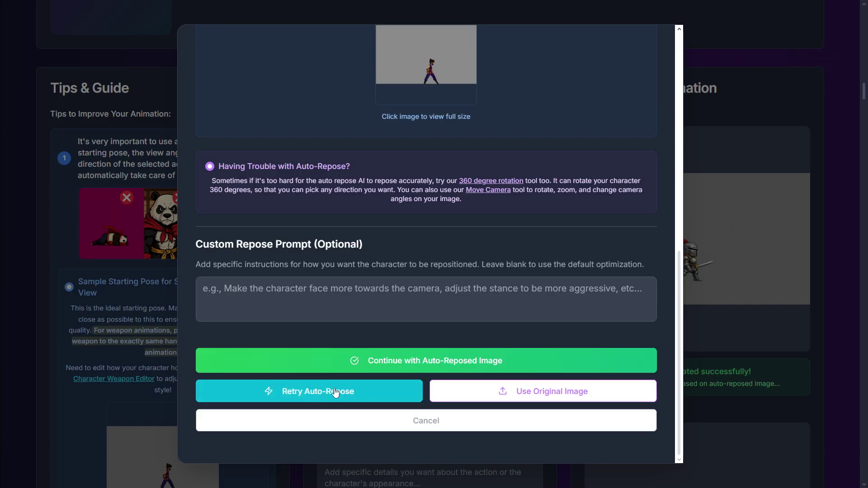
scroll(522, 390, "up", 10)
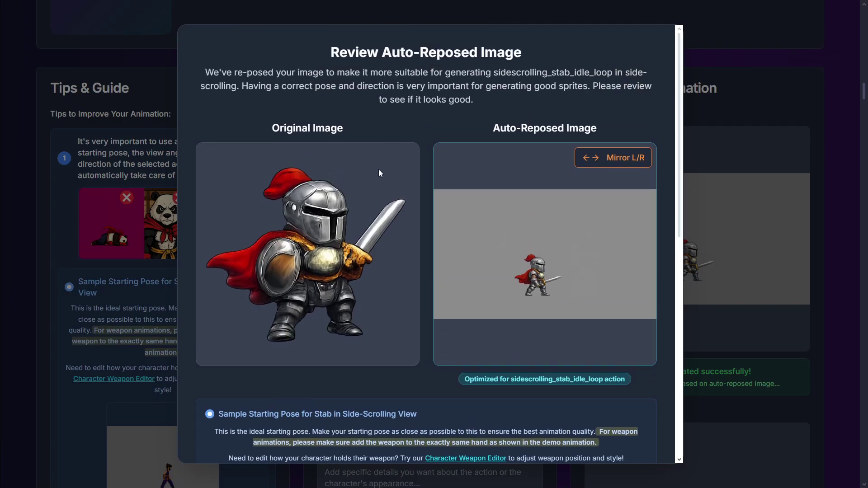
left_click_drag(491, 132, 639, 120)
left_click(615, 123)
scroll(523, 133, "down", 10)
scroll(483, 148, "up", 10)
scroll(520, 276, "down", 10)
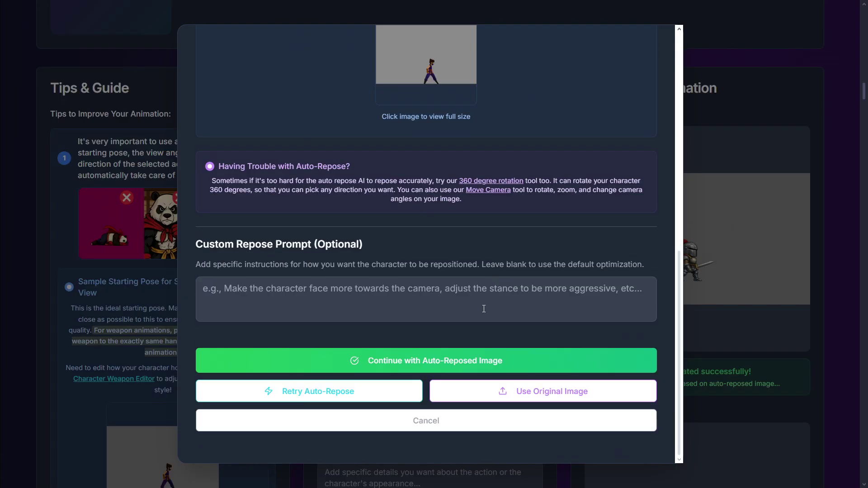
- Continue with the auto-reposed image and review the generated stab animation beside the original character
left_click(396, 359)
scroll(618, 269, "down", 5)
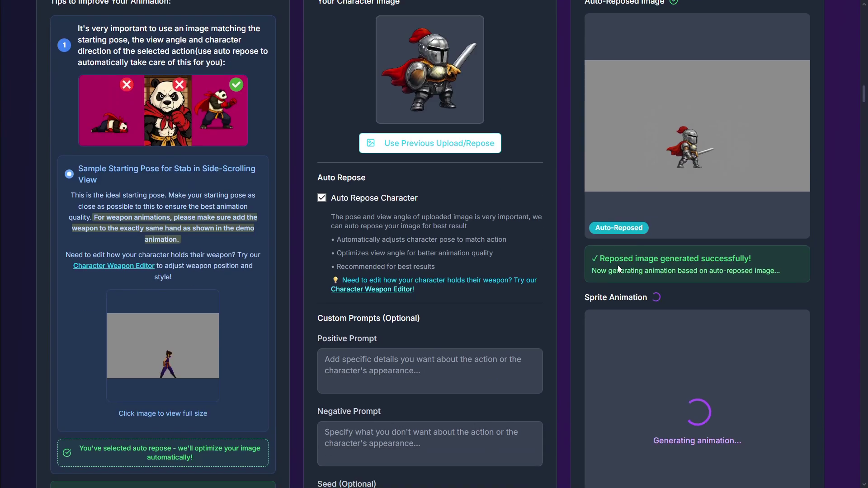
scroll(638, 313, "up", 1)
scroll(567, 330, "down", 3)
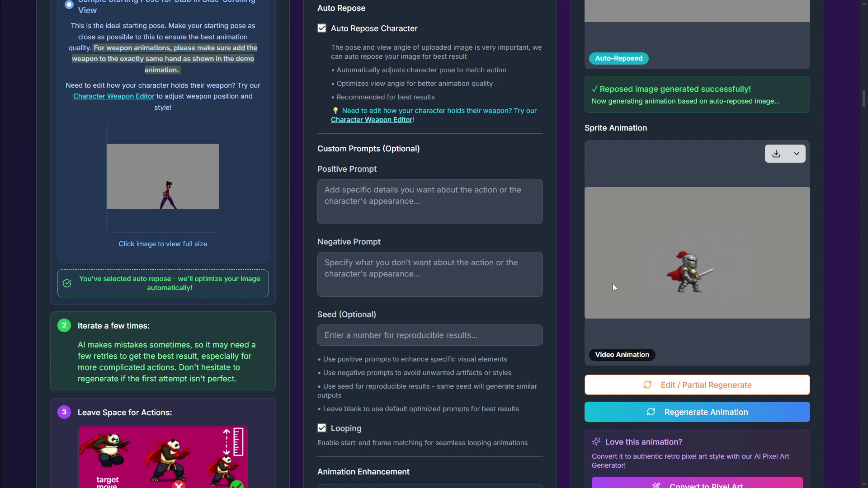
scroll(613, 284, "up", 5)
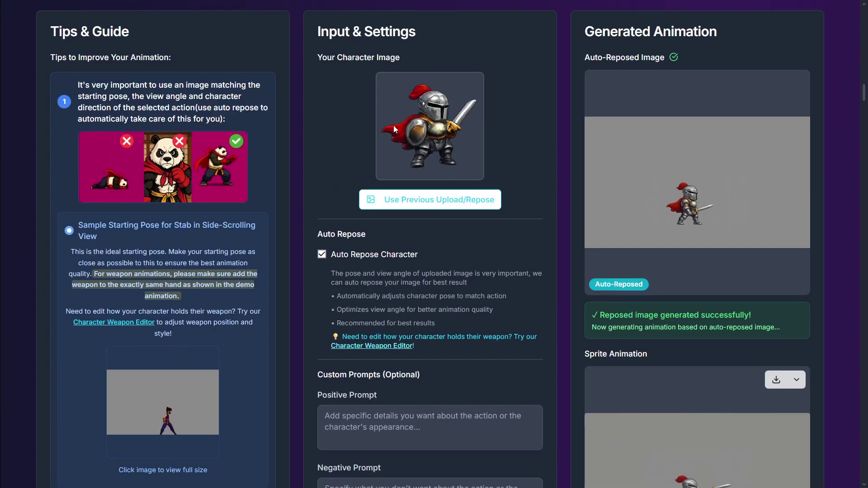
scroll(438, 111, "down", 5)
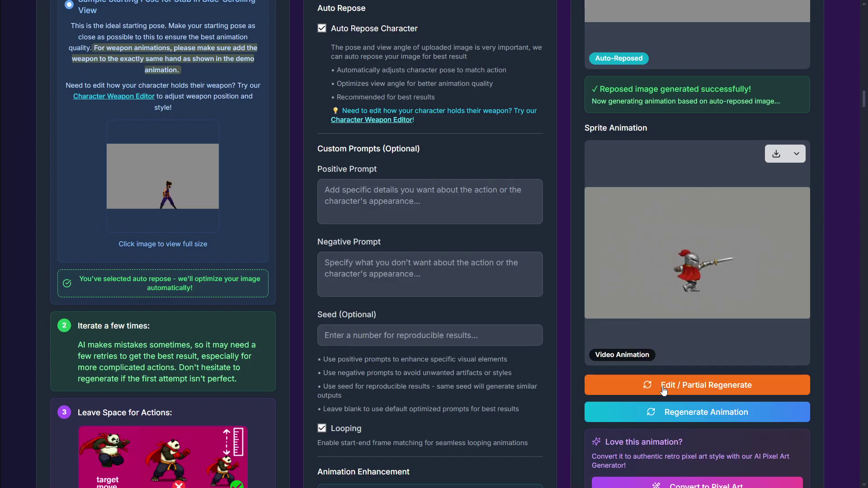
- Open partial regeneration for the stab animation and look through all frames of its sprite sheet
left_click(687, 387)
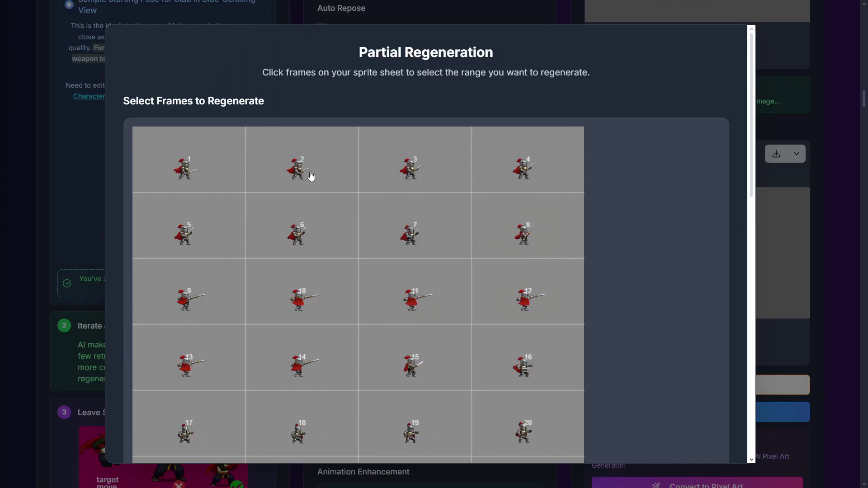
scroll(553, 236, "down", 1)
scroll(552, 236, "down", 6)
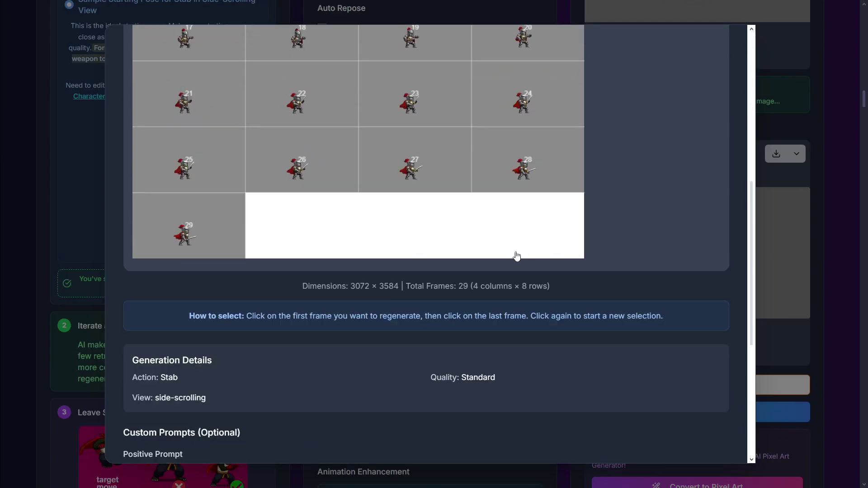
scroll(471, 272, "up", 2)
scroll(362, 285, "down", 4)
scroll(270, 273, "up", 7)
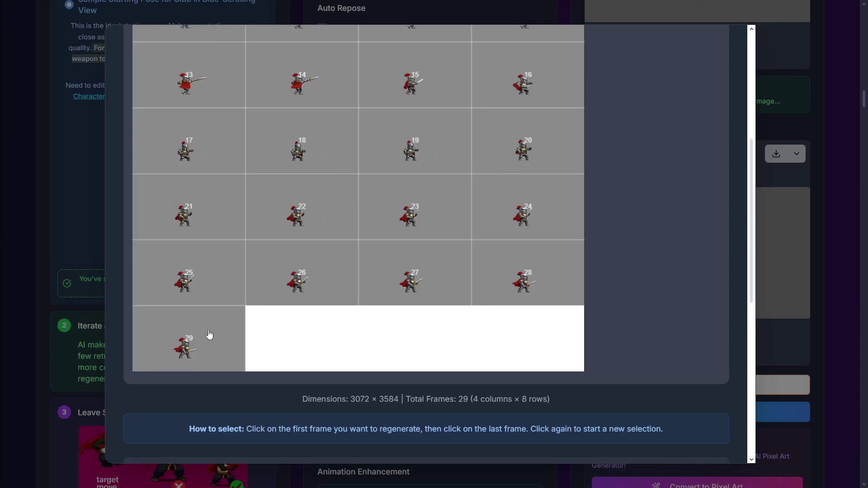
- Select frames 17 to 18 as the range to regenerate, and check the selected range, generation details and prompt options
left_click(202, 315)
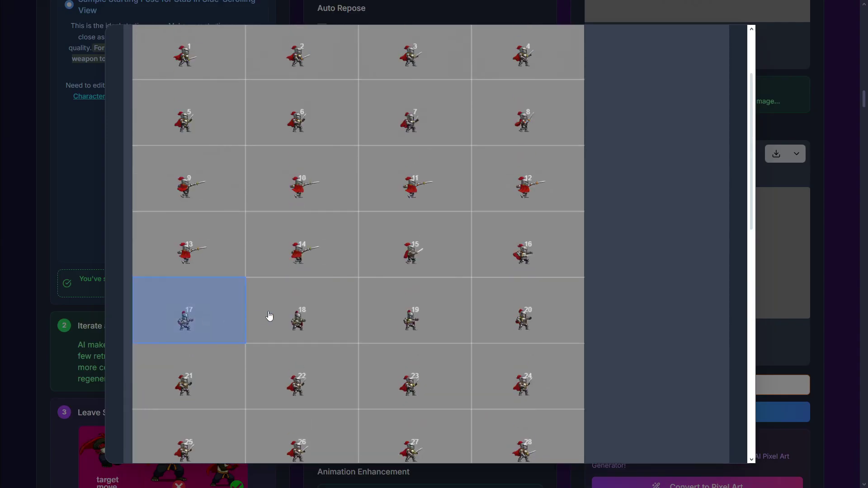
left_click(300, 322)
scroll(341, 227, "down", 3)
scroll(337, 235, "down", 7)
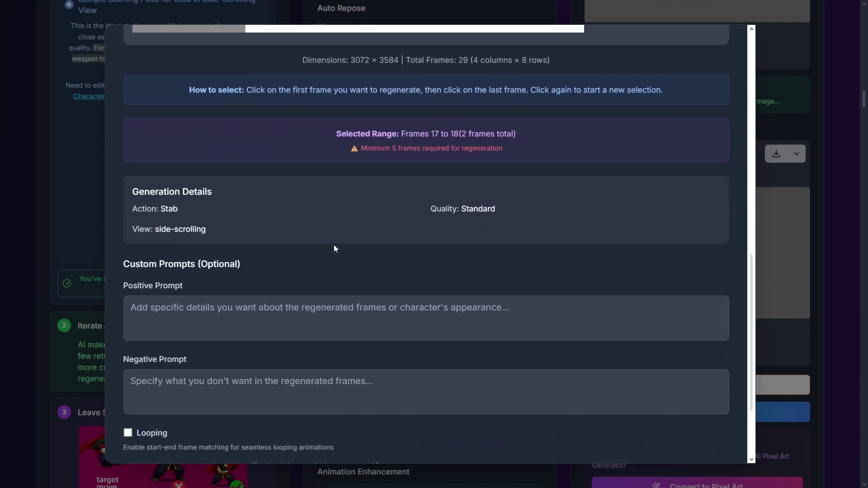
scroll(334, 245, "up", 1)
scroll(269, 230, "down", 3)
scroll(224, 280, "up", 8)
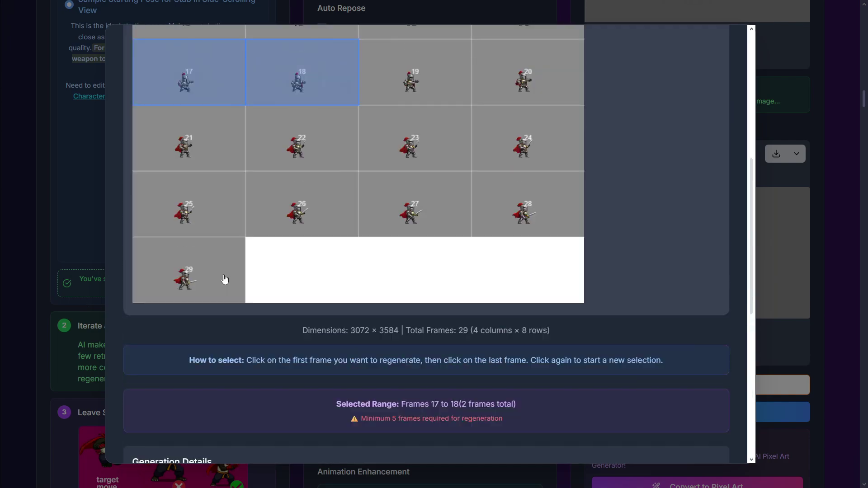
- Restart the regeneration range at frame 18, check the selected range and prompt options, and close partial regeneration
scroll(225, 279, "up", 4)
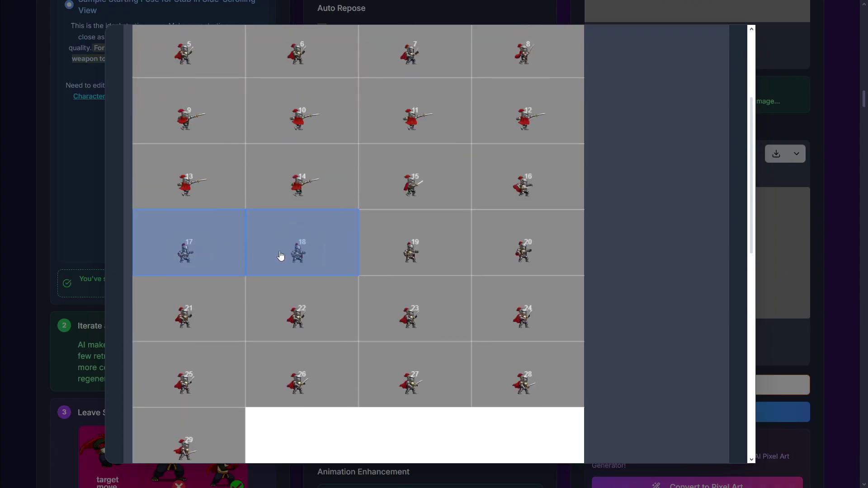
left_click(280, 256)
scroll(343, 263, "up", 4)
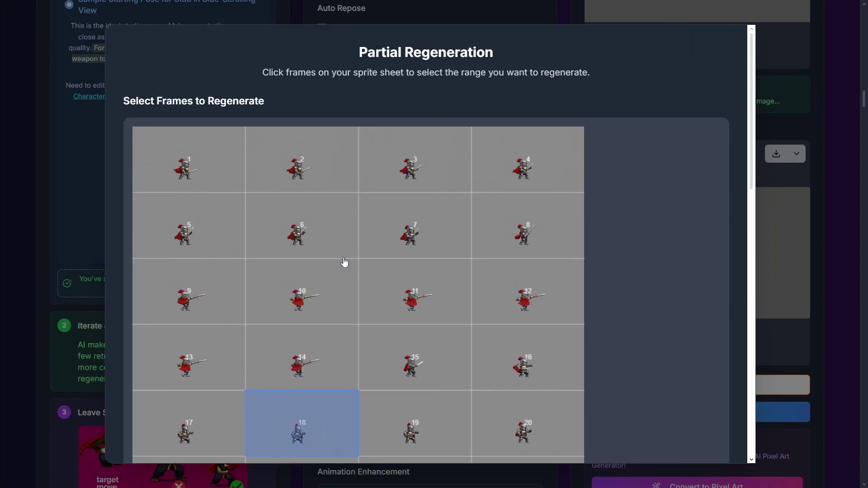
scroll(344, 262, "down", 12)
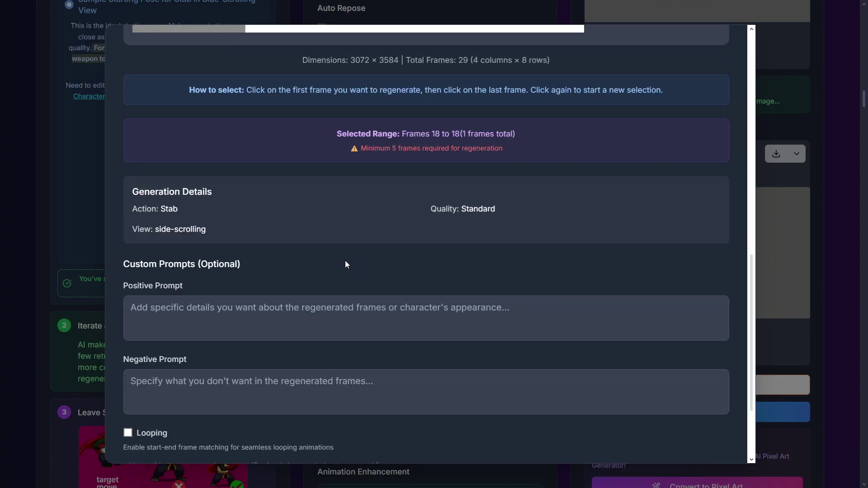
key("Escape")
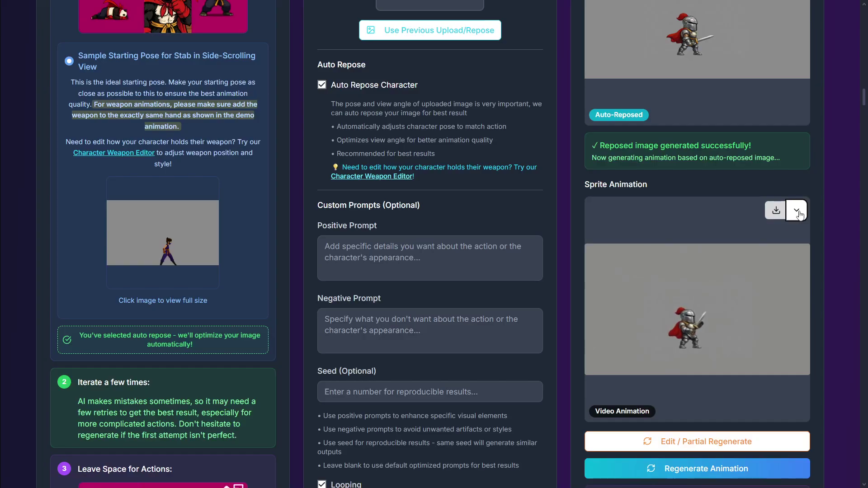
- Open the stab animation's full sprite sheet, inspect the thrust frames and closing frames up close, and return to the generator
left_click(798, 212)
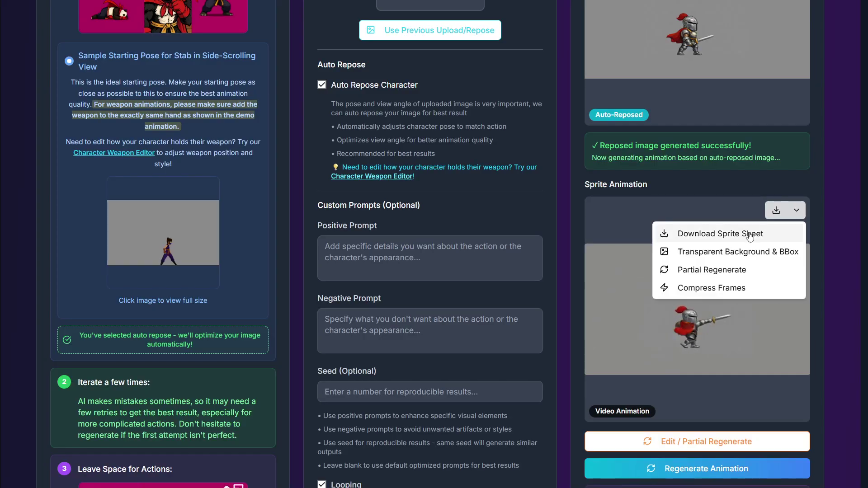
left_click(748, 234)
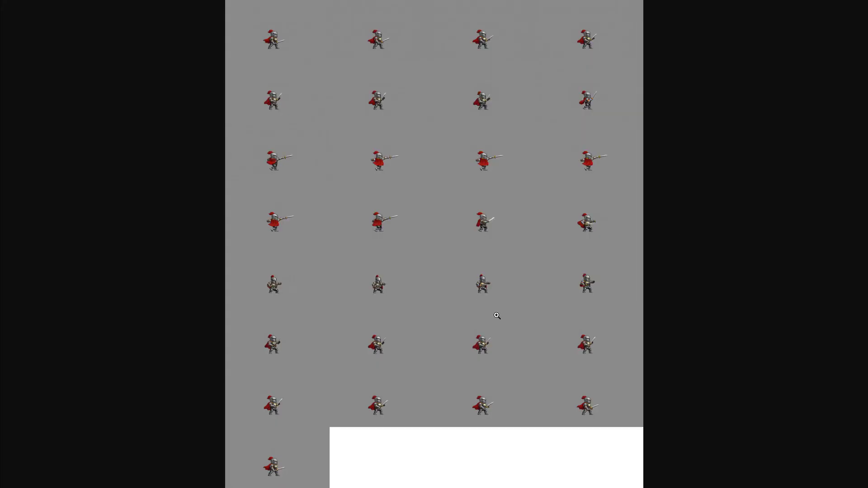
left_click(385, 195)
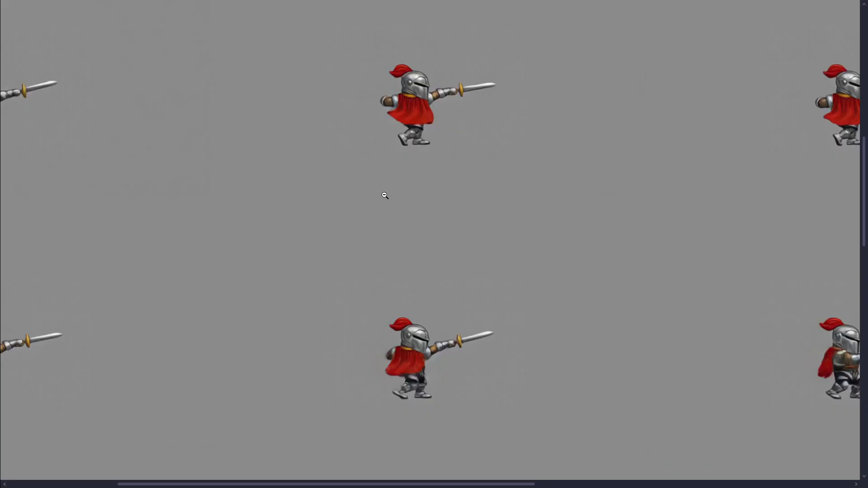
left_click(454, 274)
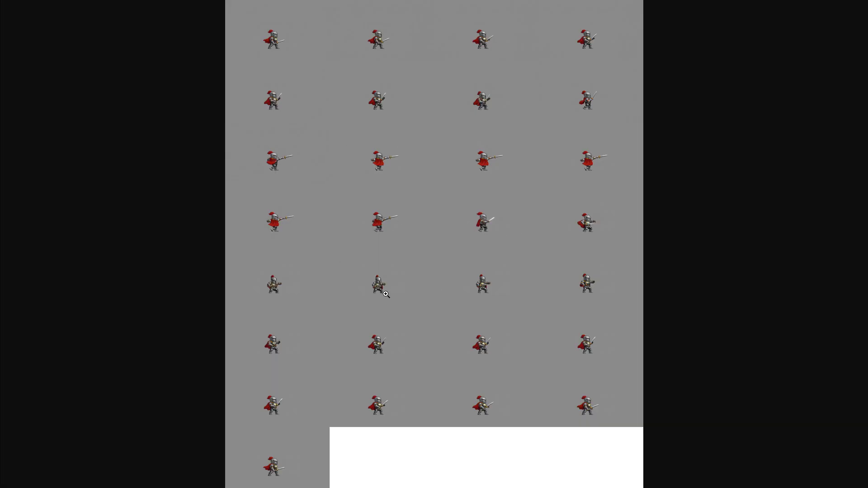
left_click(359, 408)
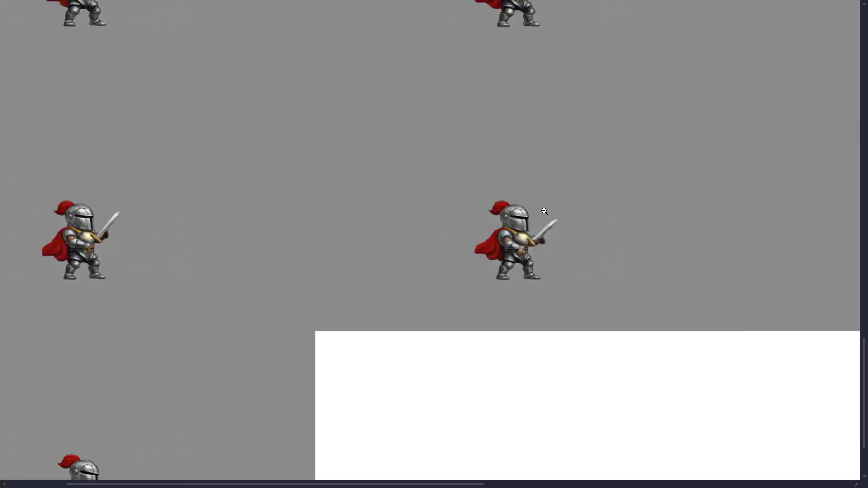
left_click(577, 281)
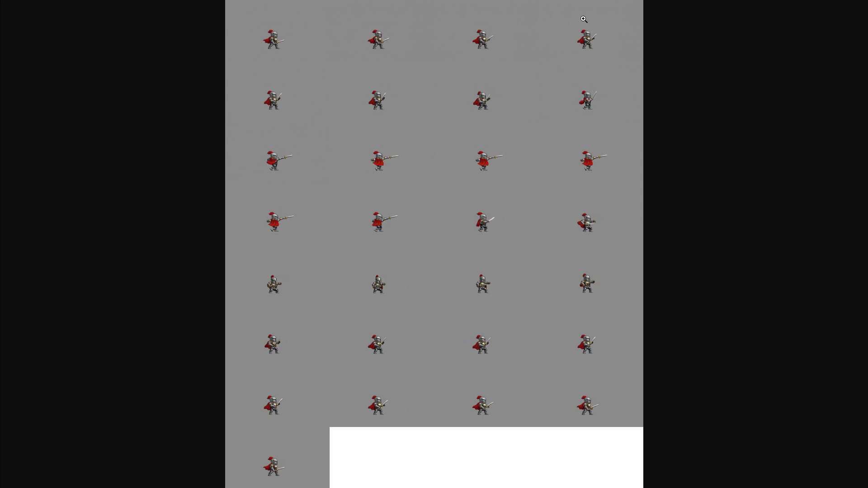
left_click(534, 134)
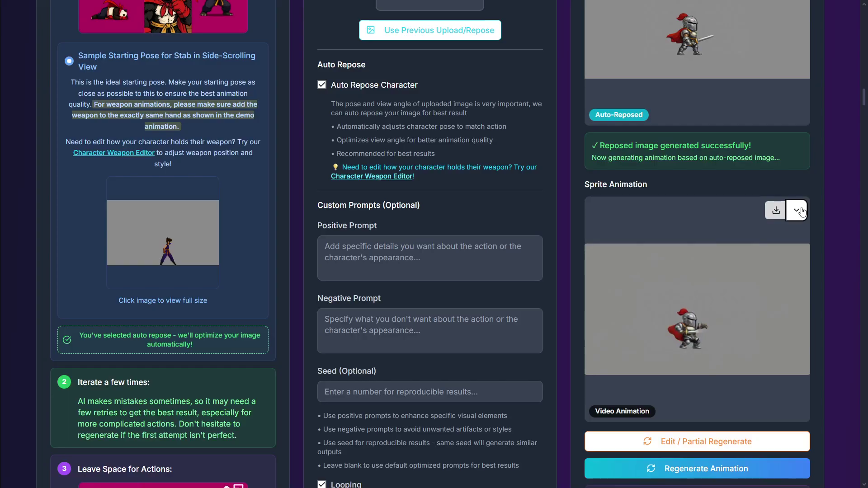
- Open background removal and bounding box extraction for the stab sprite sheet, and review the removal models and sensitivity setting
left_click(797, 210)
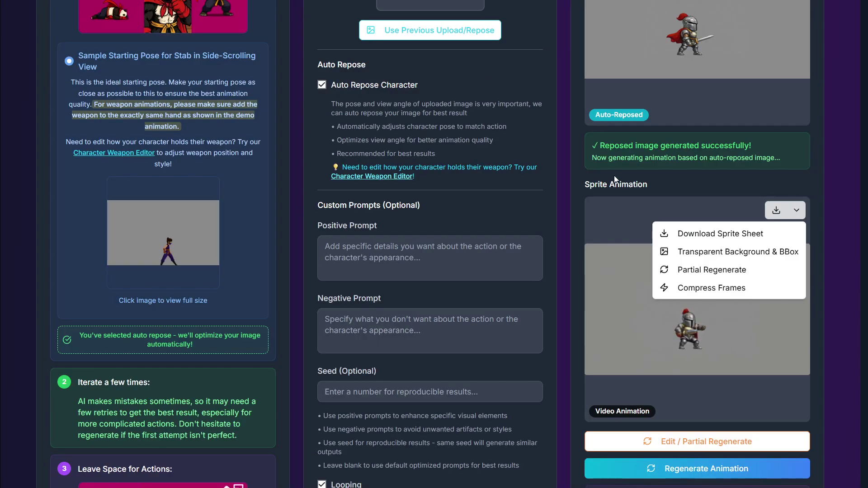
left_click(797, 214)
left_click(797, 215)
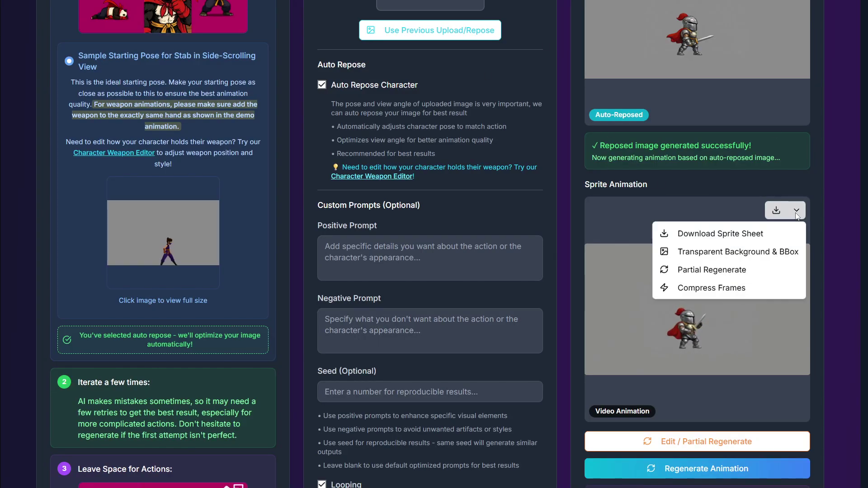
left_click(721, 255)
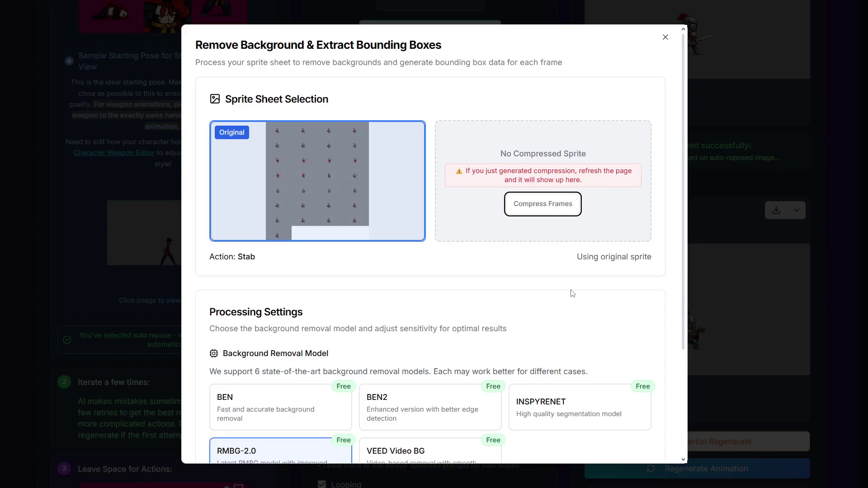
scroll(571, 292, "down", 3)
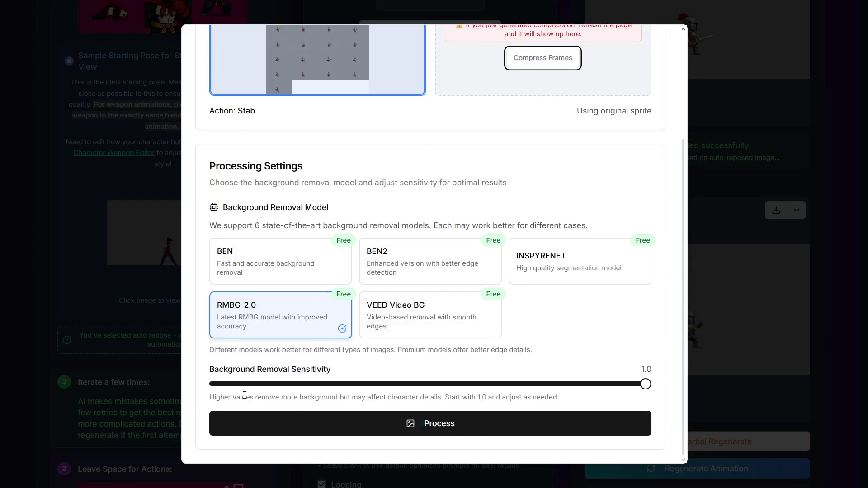
left_click_drag(210, 375, 335, 355)
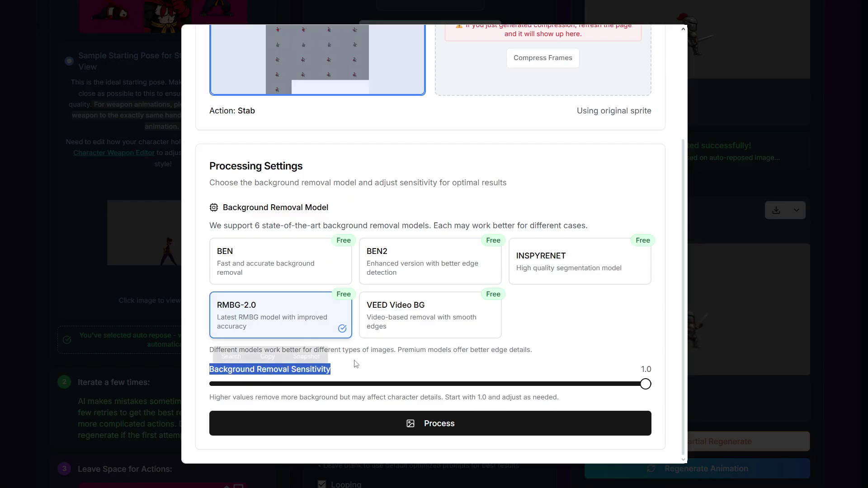
left_click(374, 373)
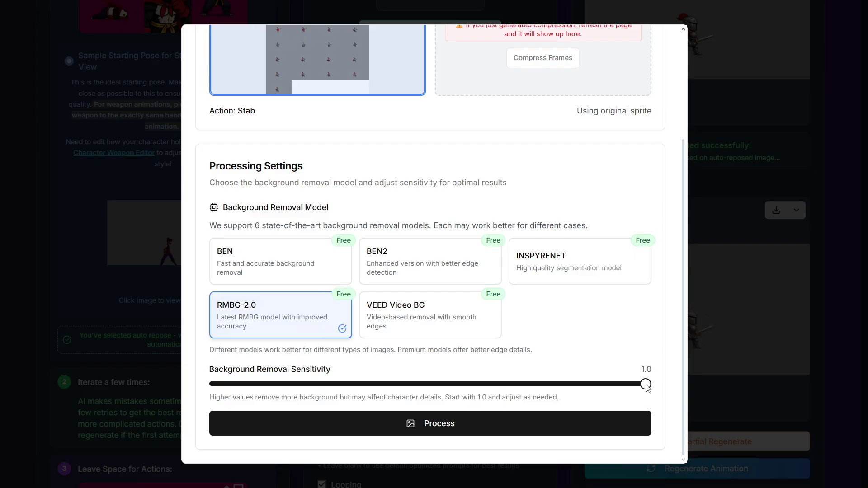
mouse_move(647, 384)
left_mouse_down()
mouse_move(539, 385)
mouse_move(646, 385)
left_mouse_up()
scroll(583, 291, "up", 3)
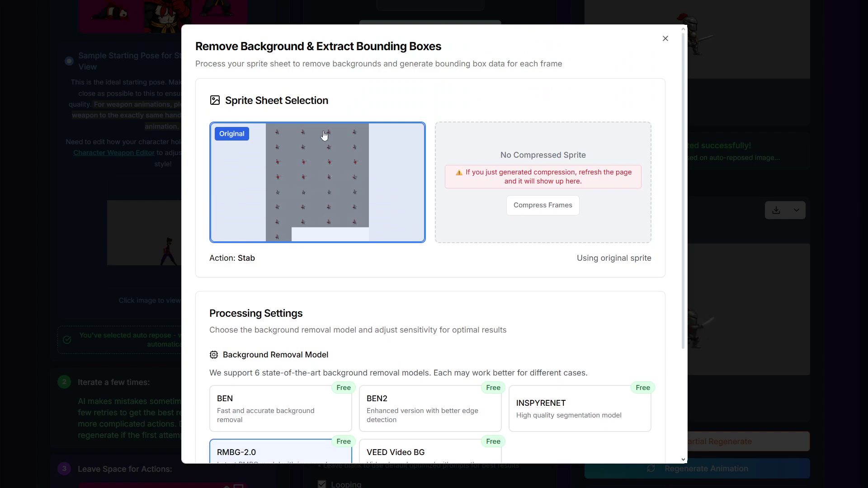
scroll(316, 163, "down", 4)
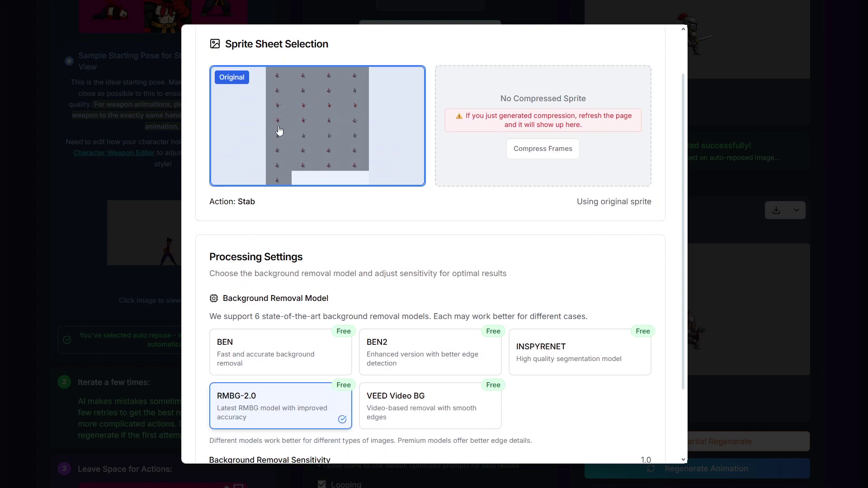
- Set the background removal sensitivity to 0.8 and process the original stab sprite sheet with the RMBG-2.0 model
left_click_drag(645, 385, 542, 381)
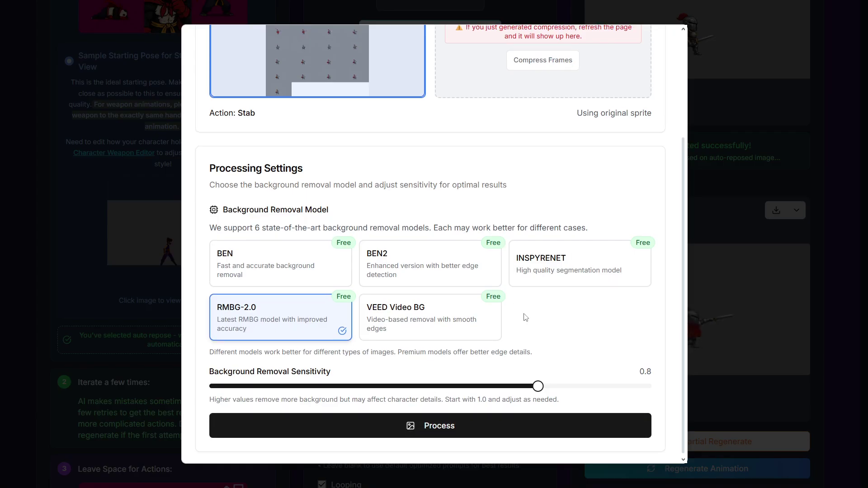
scroll(526, 318, "up", 3)
scroll(480, 217, "down", 3)
scroll(530, 212, "up", 3)
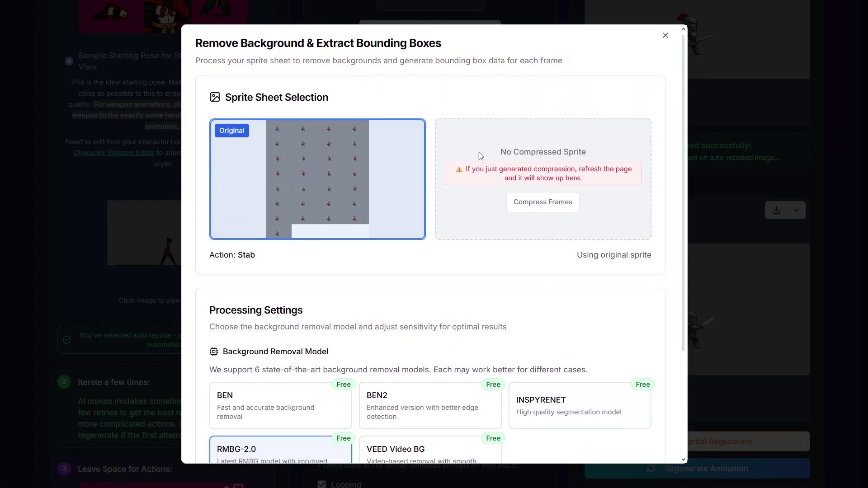
scroll(481, 156, "down", 3)
left_click(482, 422)
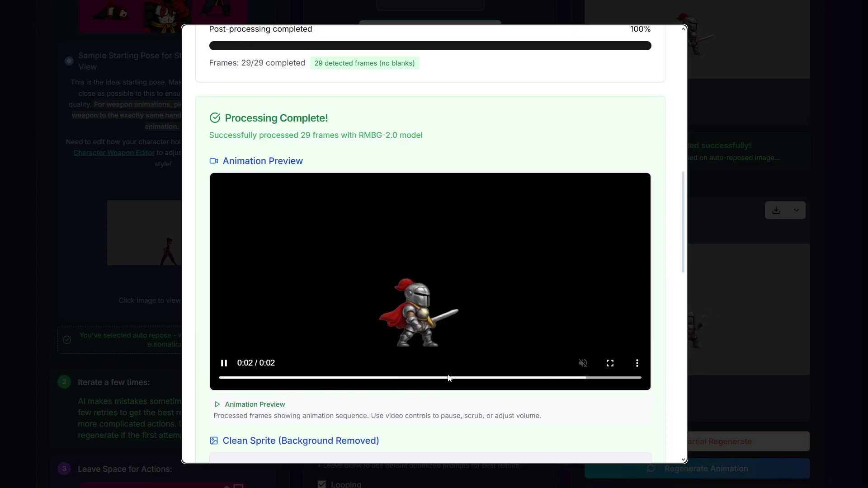
- Scrub through the processed animation preview and examine the clean sprite sheet for body parts lost in background removal
left_click_drag(458, 379, 453, 395)
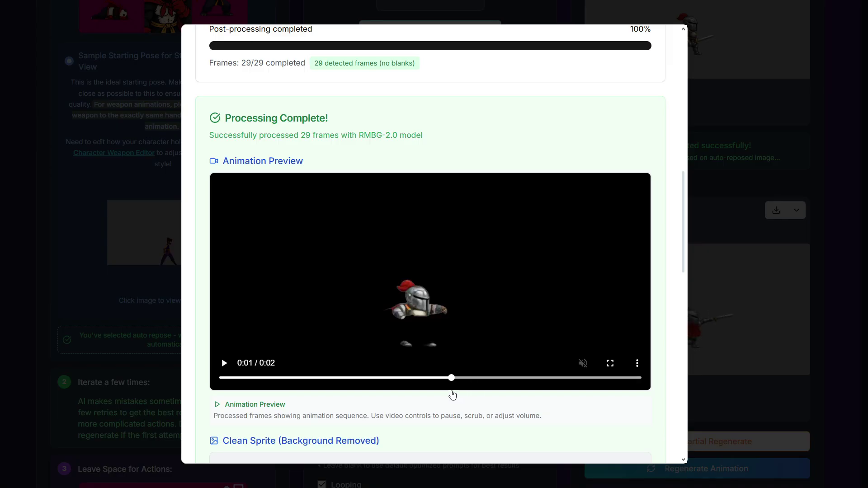
left_click_drag(453, 395, 452, 393)
scroll(356, 326, "down", 6)
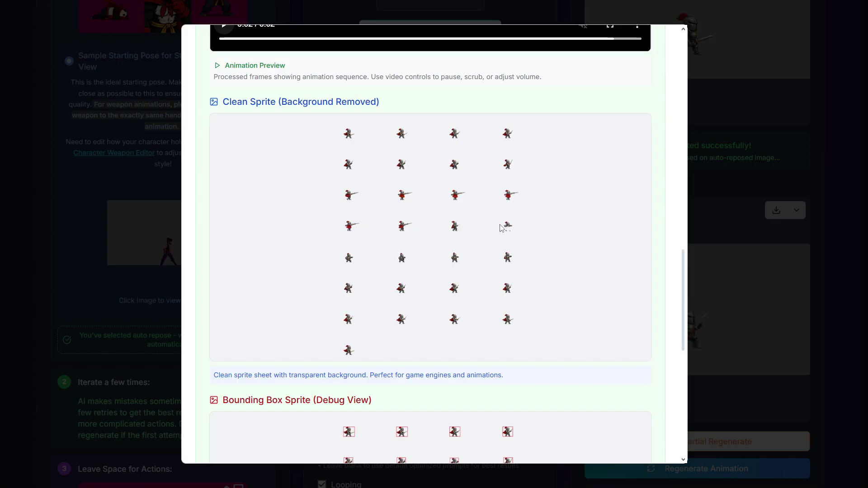
scroll(501, 227, "down", 1)
scroll(501, 228, "up", 12)
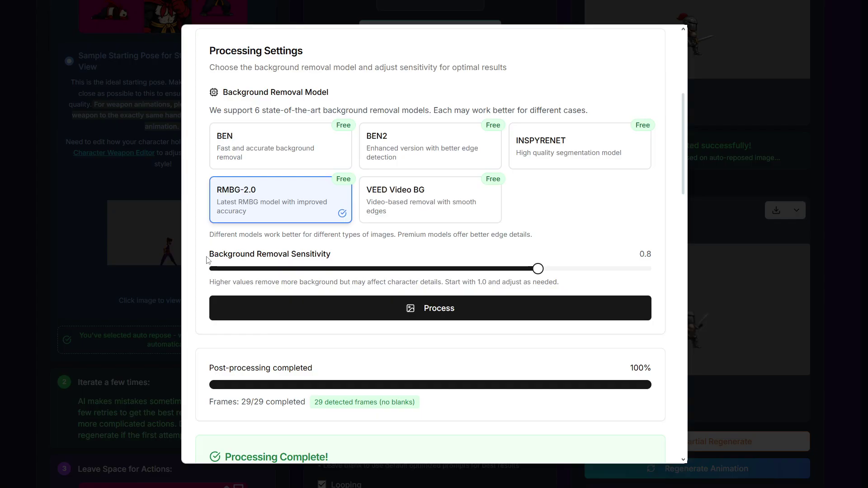
- Try processing the sprite sheet again with the background removal sensitivity at 0.6, and close the background removal dialog
left_click_drag(207, 257, 367, 241)
left_click(367, 243)
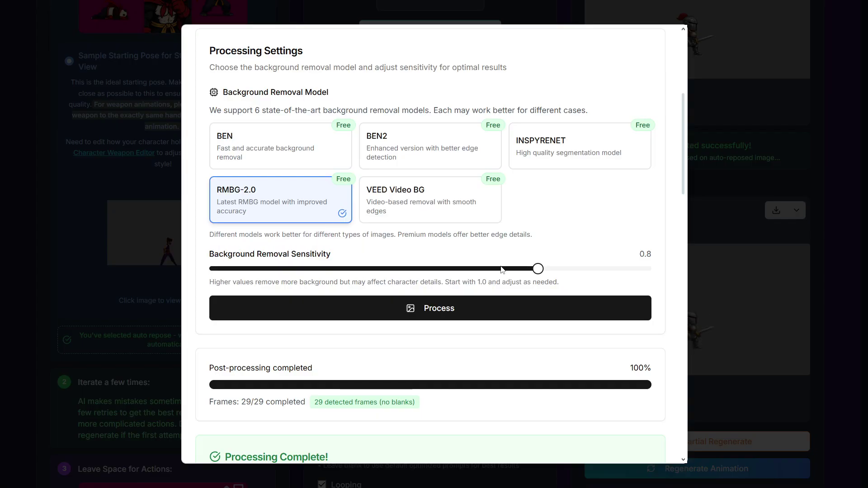
left_click_drag(537, 272, 463, 272)
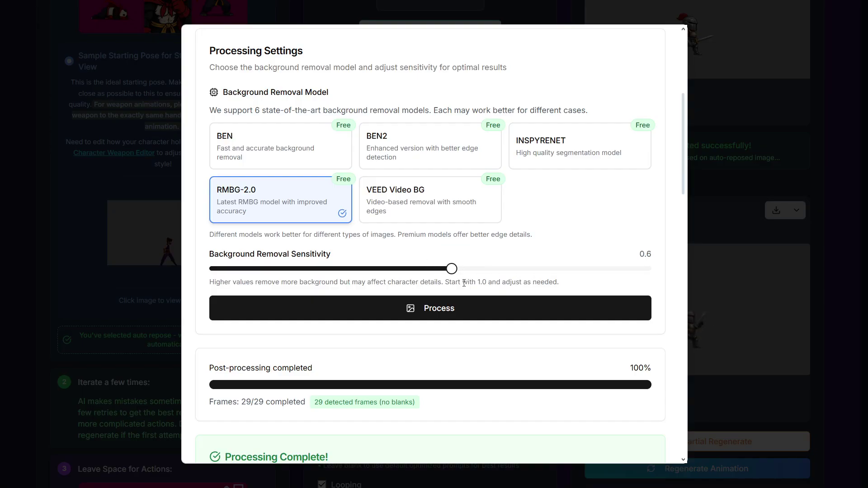
left_click(426, 314)
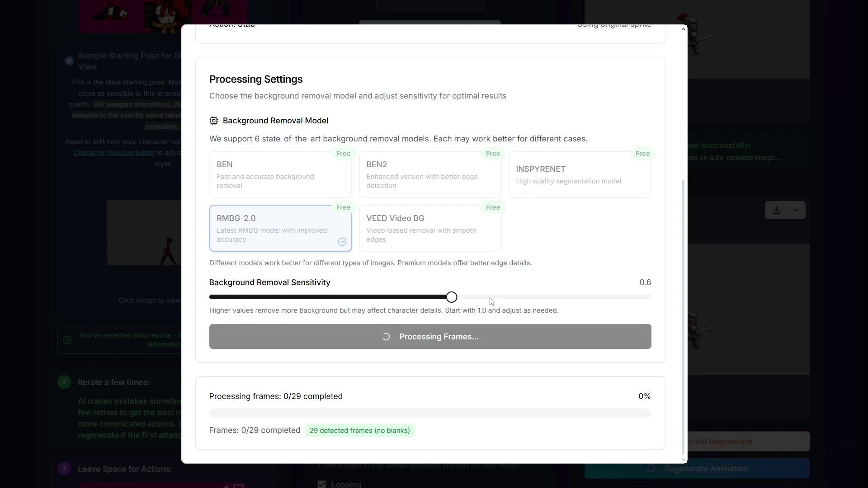
left_click(797, 224)
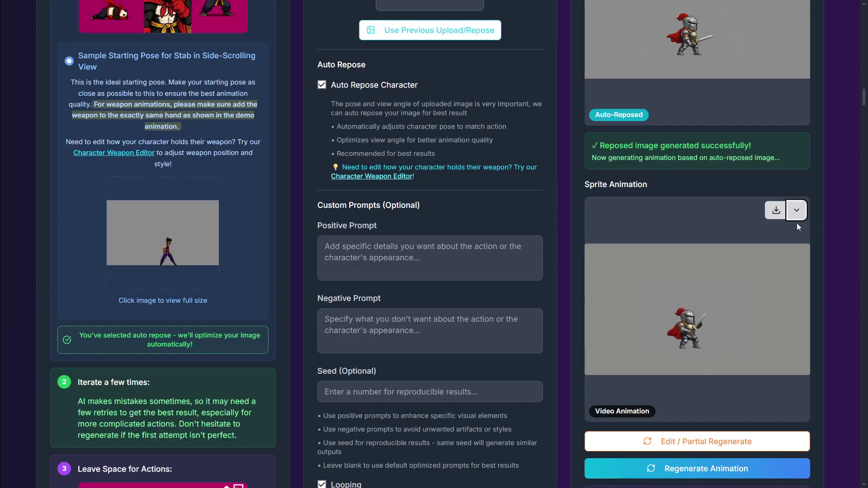
- Open the stab animation's original sprite sheet and save the image as a PNG in the Downloads folder under its suggested name
left_click(797, 211)
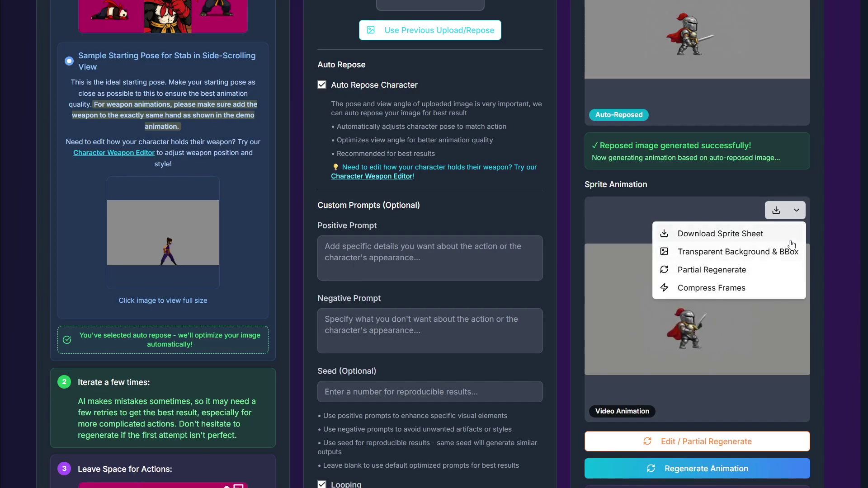
left_click(707, 237)
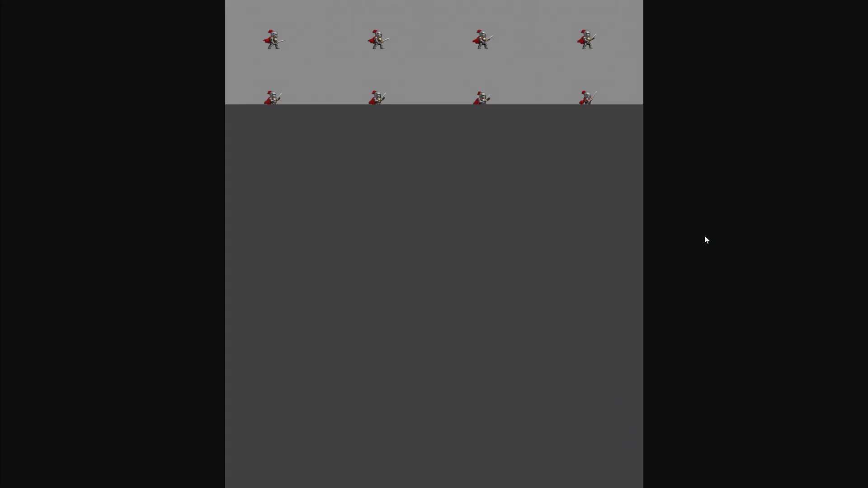
right_click(447, 235)
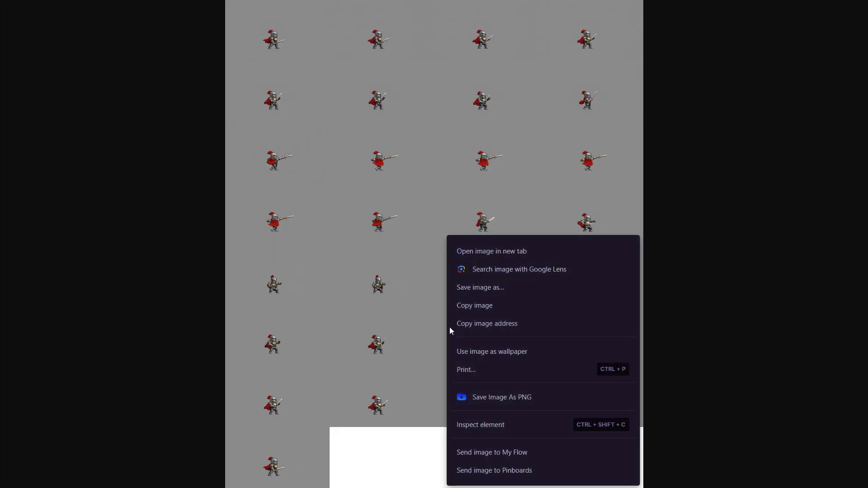
left_click(482, 288)
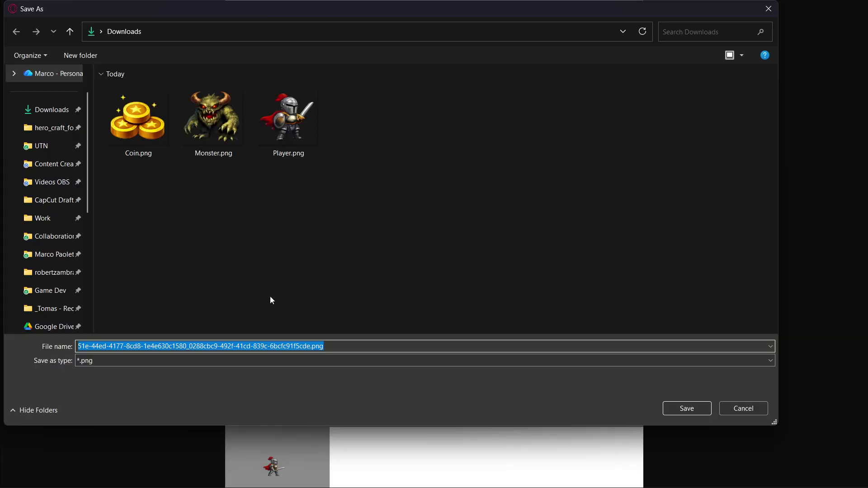
left_click(673, 414)
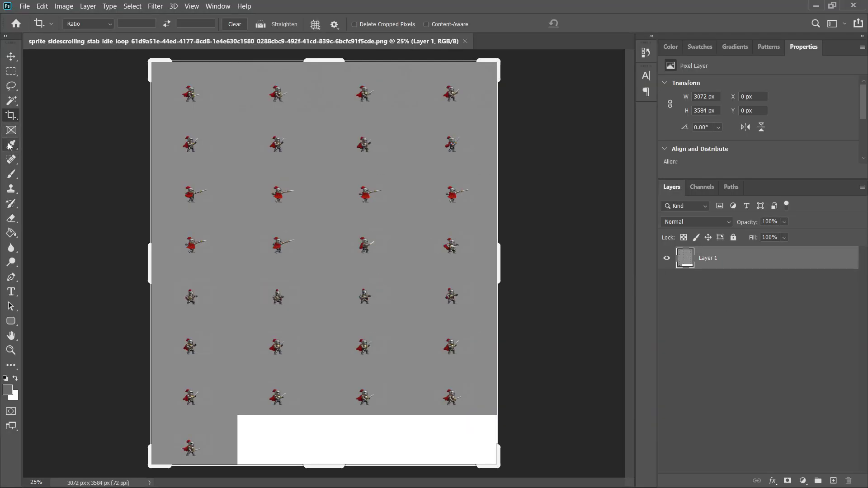
- Erase the grey background and the white block in the last row of the sprite sheet using the Magic Eraser at tolerance 8
key("e")
right_click(14, 222)
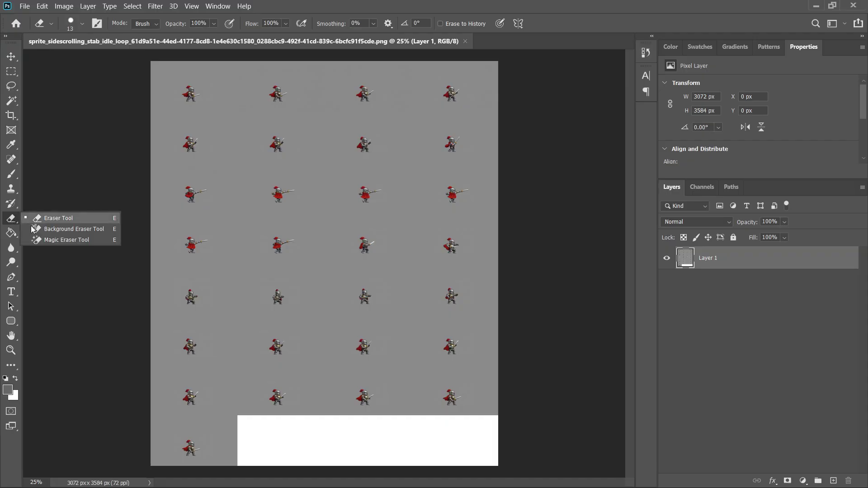
left_click(56, 241)
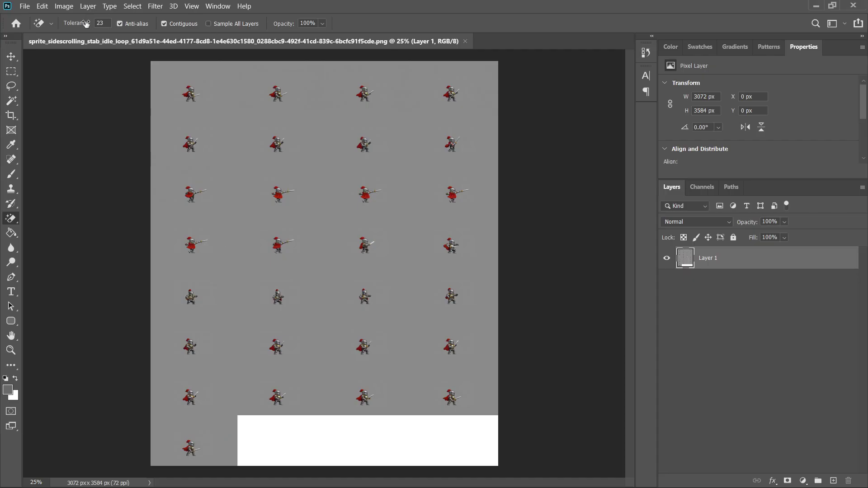
left_click_drag(86, 24, 78, 25)
left_click(240, 157)
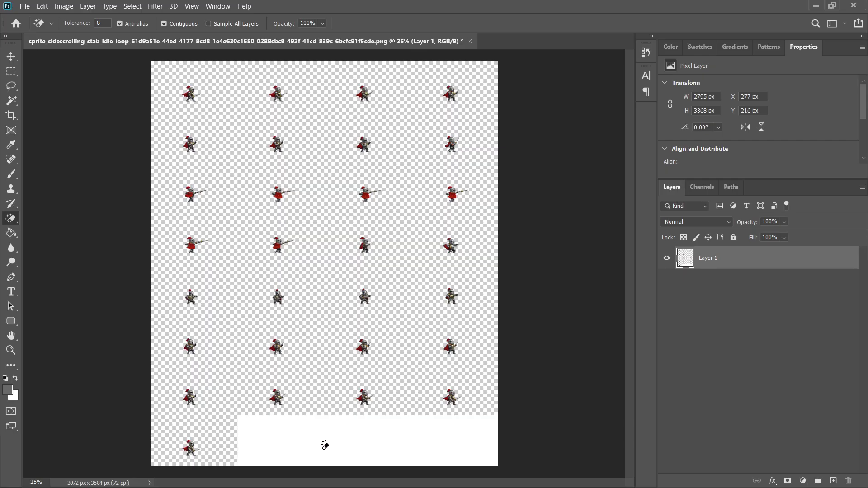
left_click(288, 454)
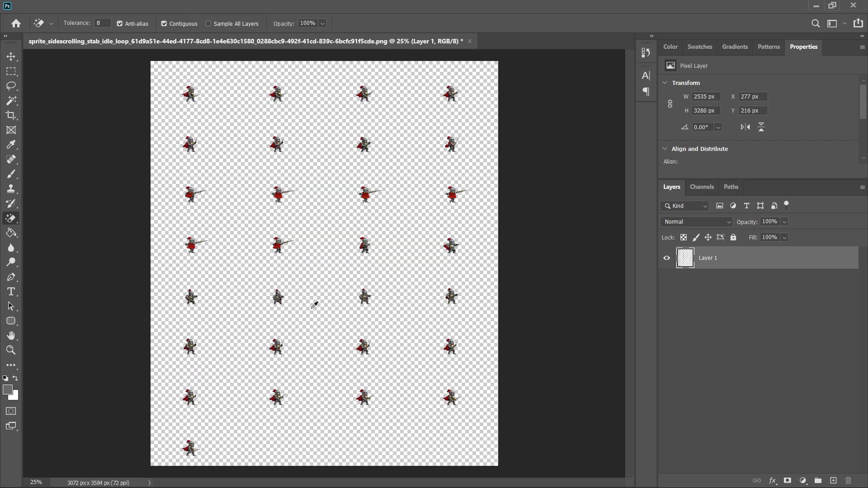
scroll(314, 300, "up", 8)
scroll(428, 163, "down", 8)
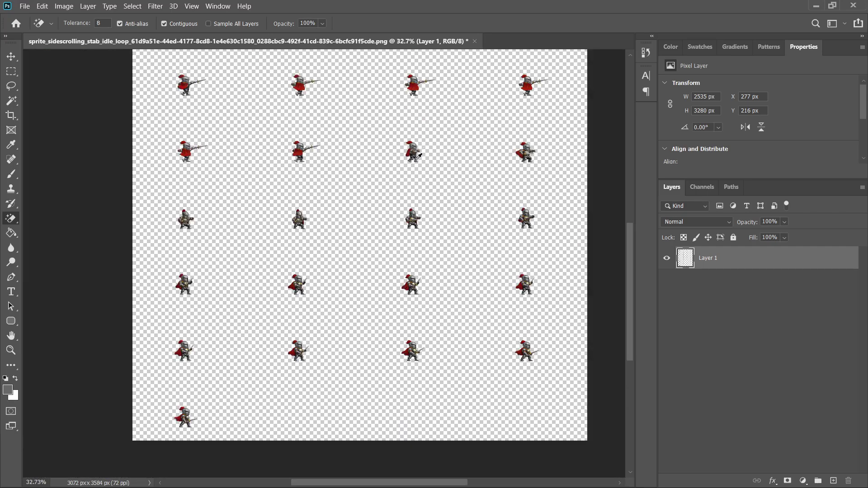
scroll(349, 90, "up", 2)
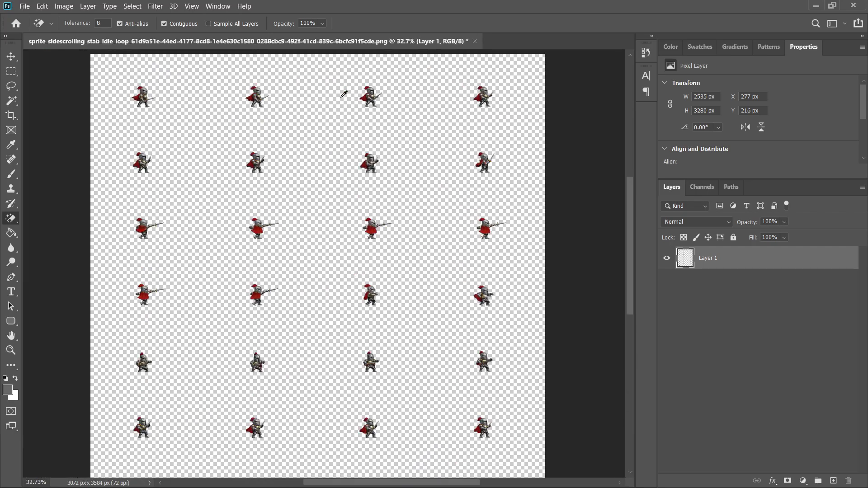
scroll(343, 93, "down", 3)
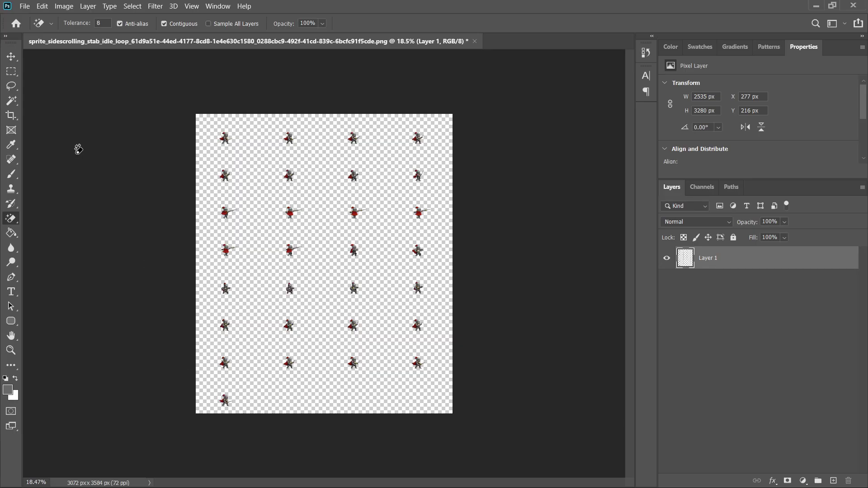
left_click(12, 72)
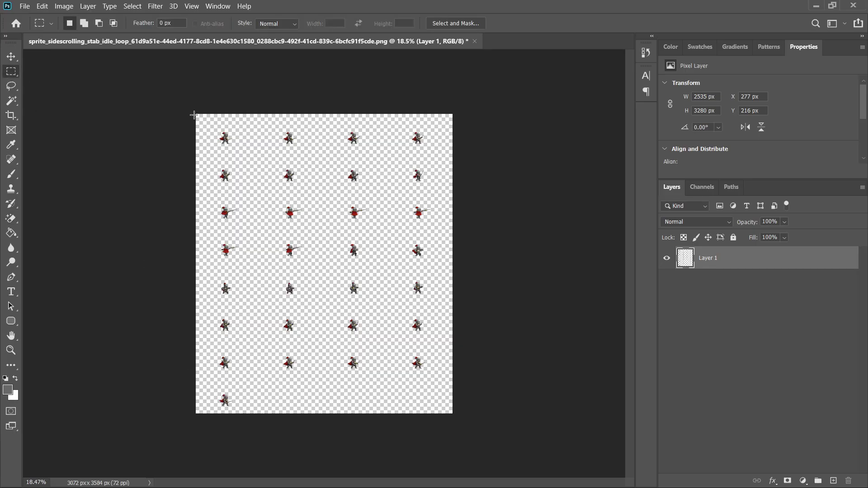
left_click_drag(194, 115, 243, 160)
left_click_drag(279, 128, 293, 144)
left_click_drag(262, 116, 307, 158)
key("ctrl+d")
- Save a PNG copy of the sprite sheet as Player Sheet in the Downloads folder with the large file size option
key("ctrl+shift+s")
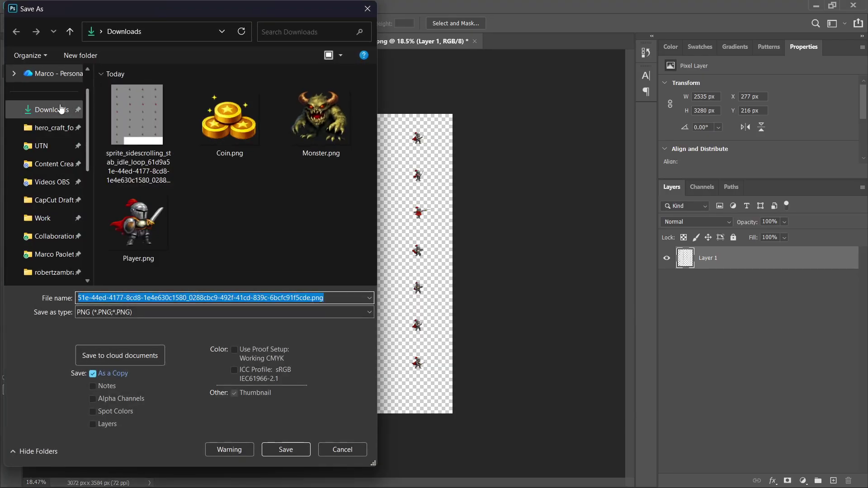
type("Player Sheet")
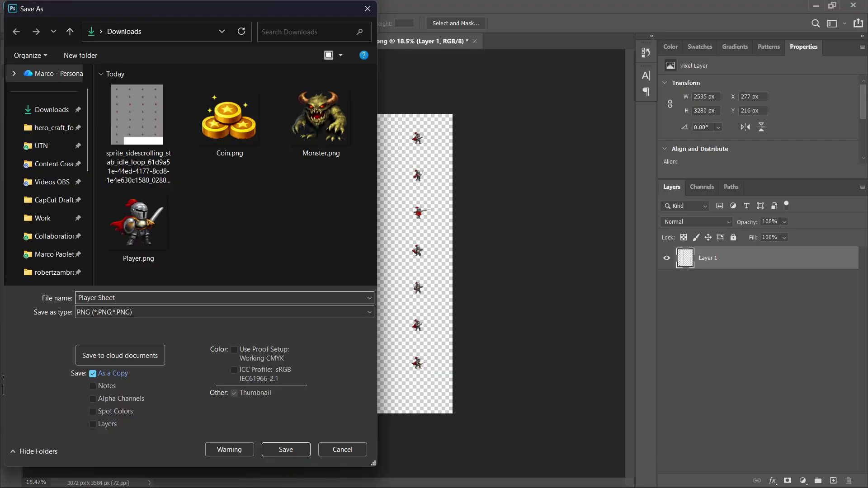
key("Return")
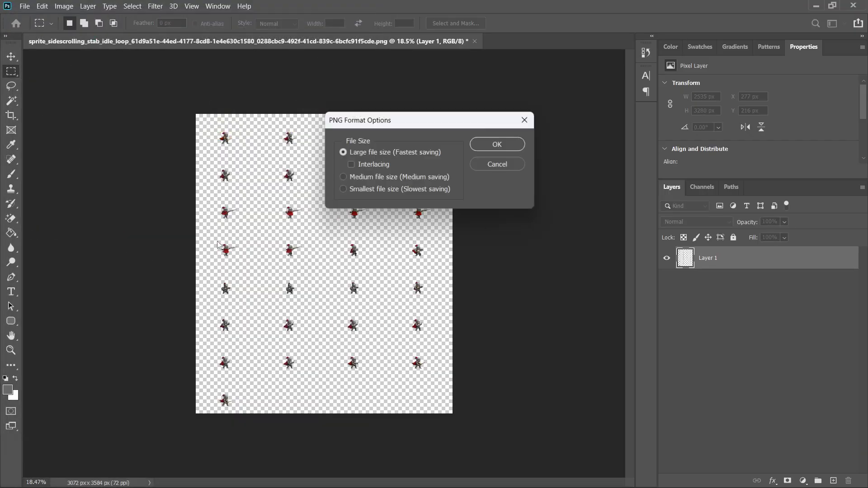
key("Return")
- Switch to the Godot project's 2D view and import Player Sheet.png into the project from the Downloads folder
key("super")
left_click(659, 475)
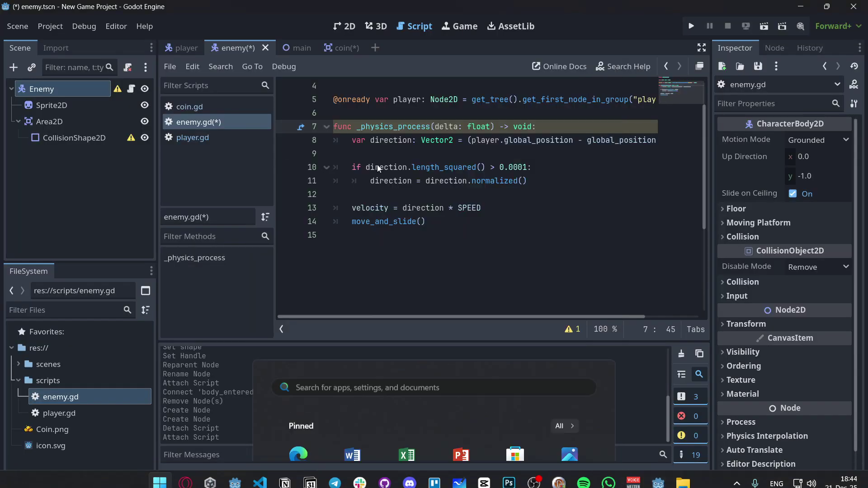
left_click(344, 26)
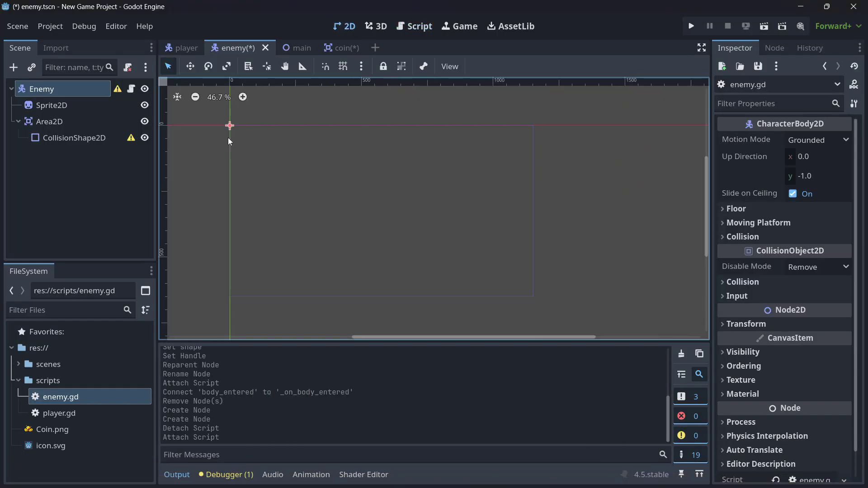
key("super")
left_click(683, 479)
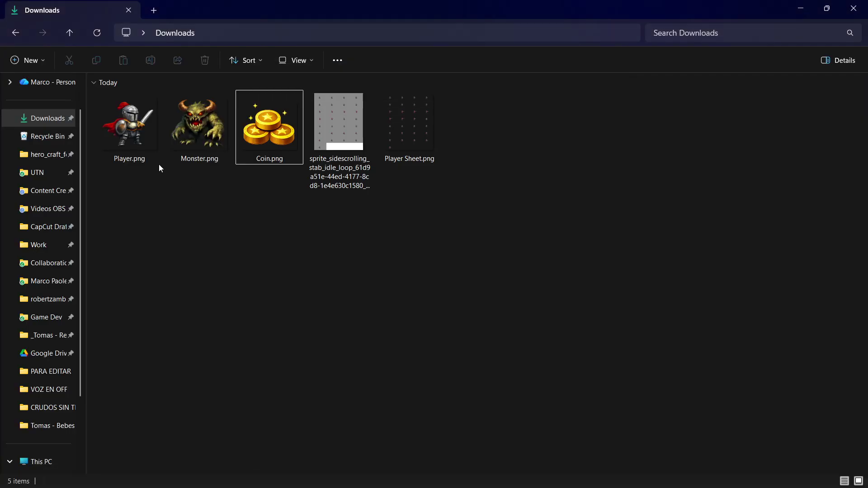
left_click_drag(410, 131, 71, 462)
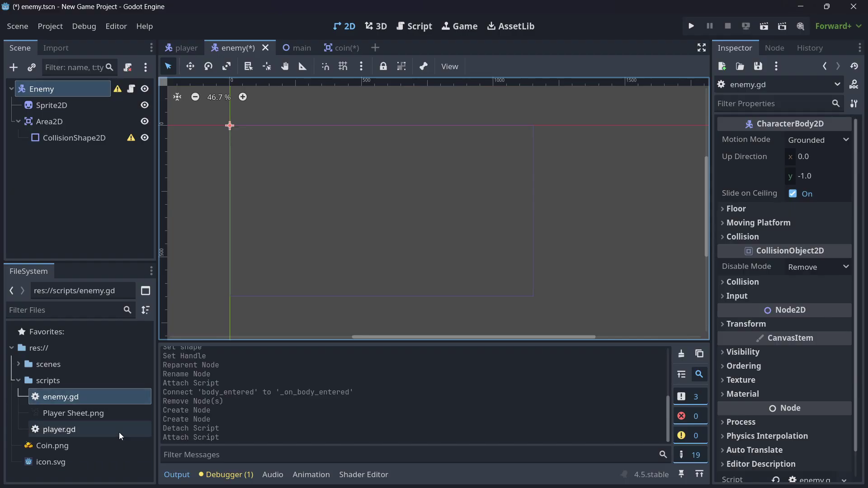
- Create an images folder in the project root and move Coin.png and Player Sheet.png into it
right_click(44, 346)
mouse_move(76, 333)
left_click(237, 328)
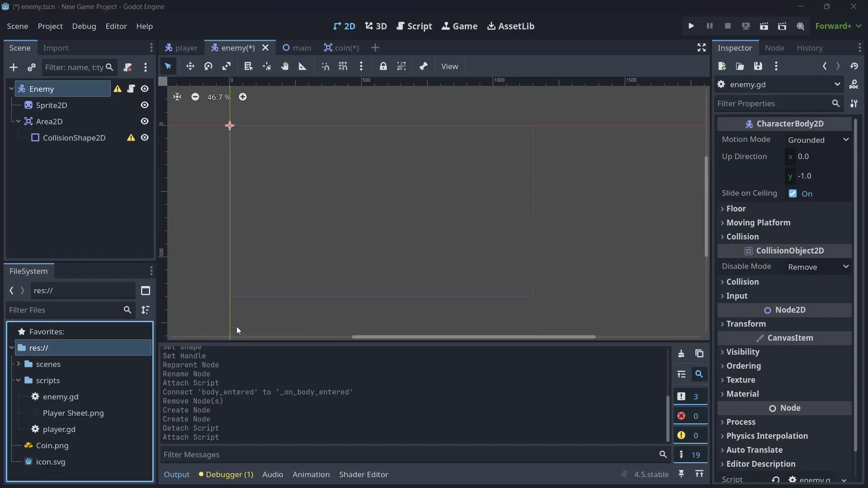
type("images")
key("Return")
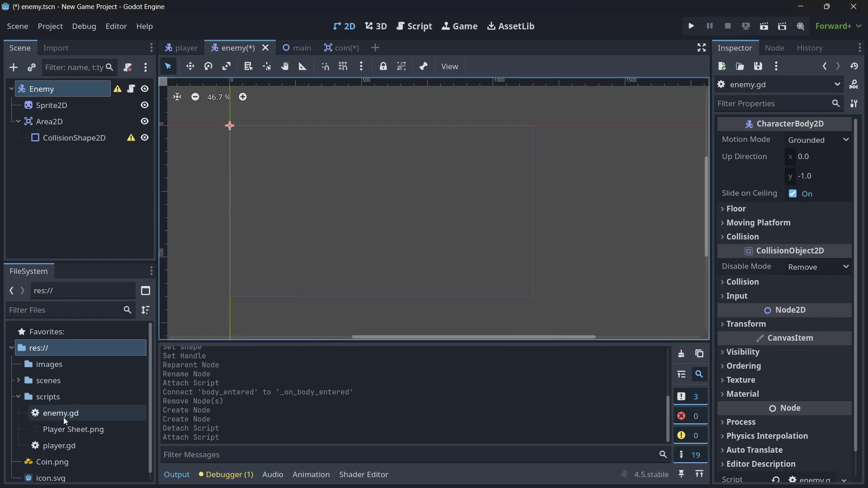
left_click(47, 466)
left_click(68, 430, "ctrl")
left_click_drag(67, 430, 57, 369)
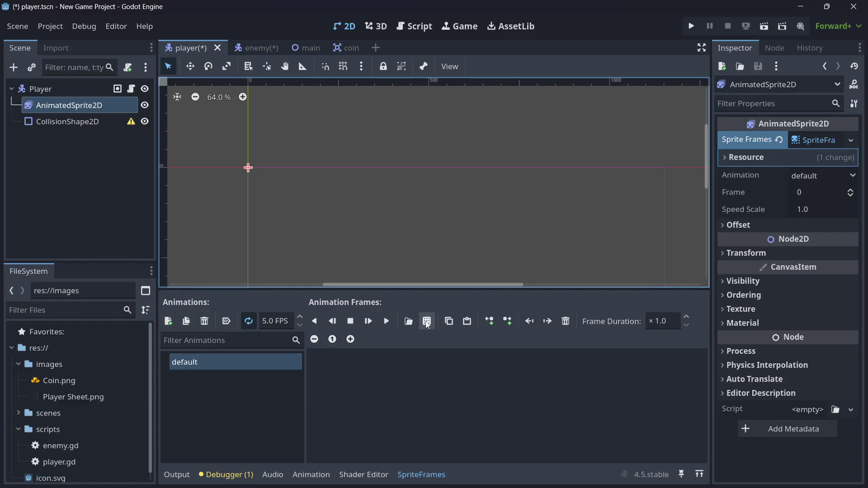
left_click(427, 322)
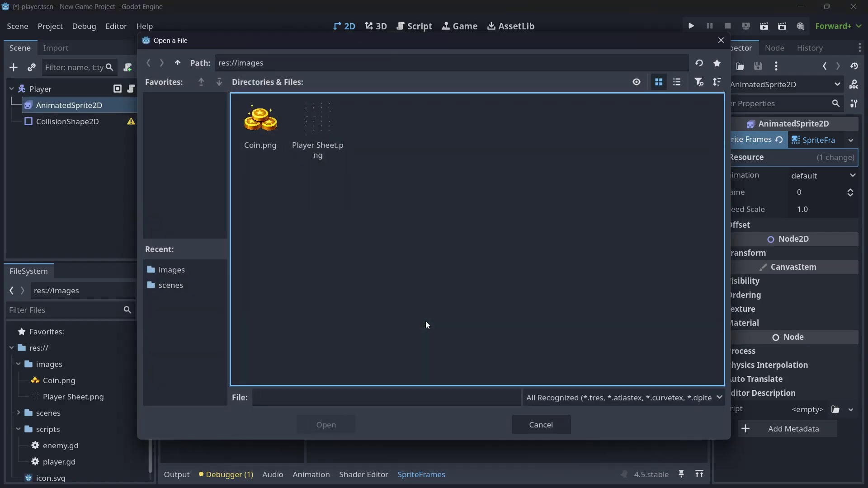
double_click(330, 145)
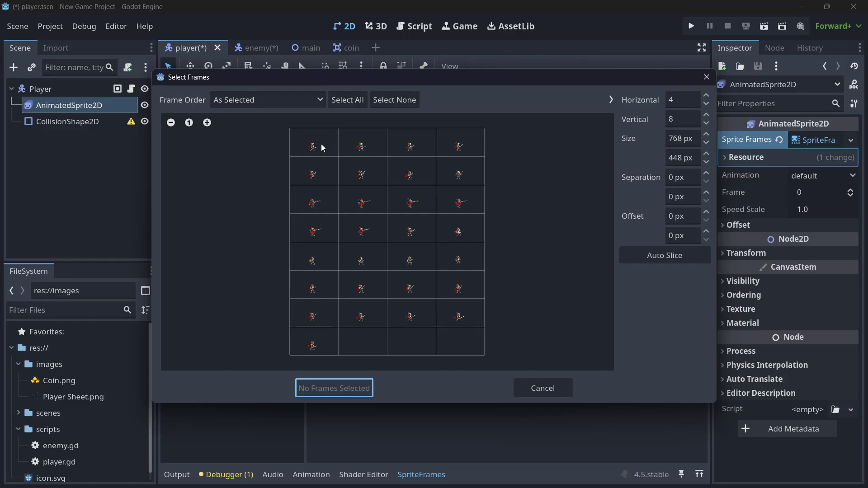
left_click_drag(323, 148, 461, 149)
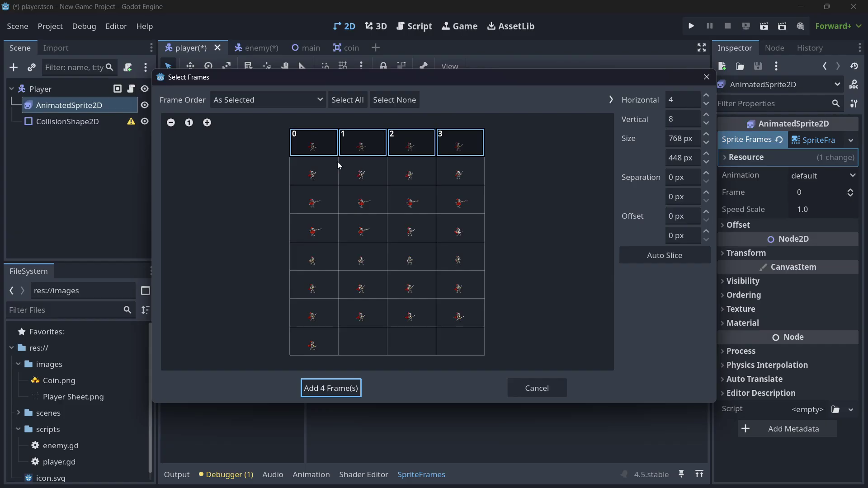
mouse_move(308, 142)
left_mouse_down()
mouse_move(305, 271)
mouse_move(317, 344)
left_mouse_up()
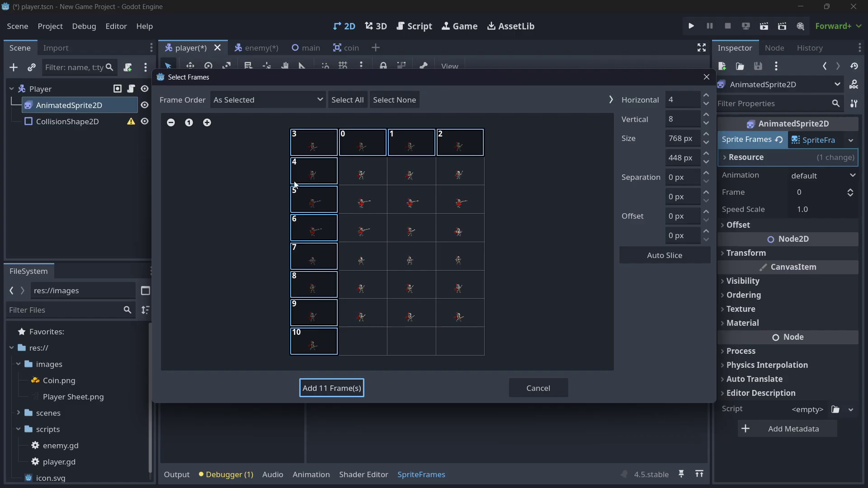
mouse_move(303, 150)
left_mouse_down()
mouse_move(311, 181)
mouse_move(312, 344)
left_mouse_up()
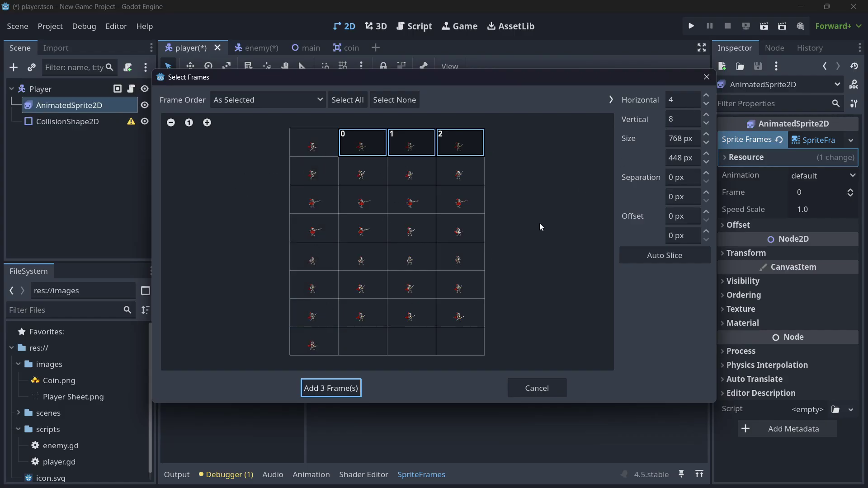
left_click(319, 148)
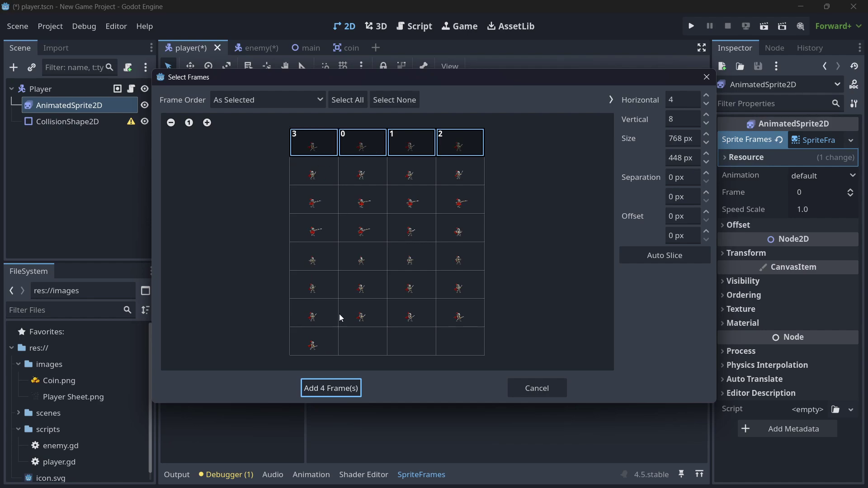
left_click(547, 395)
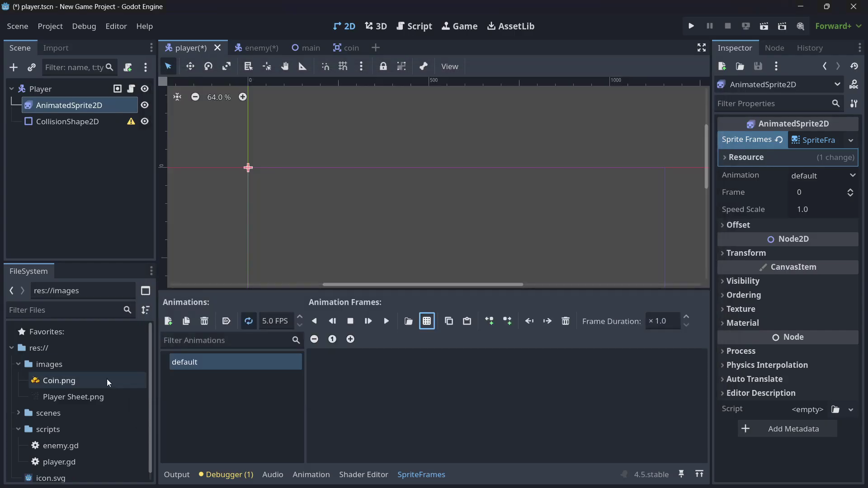
left_click(87, 398)
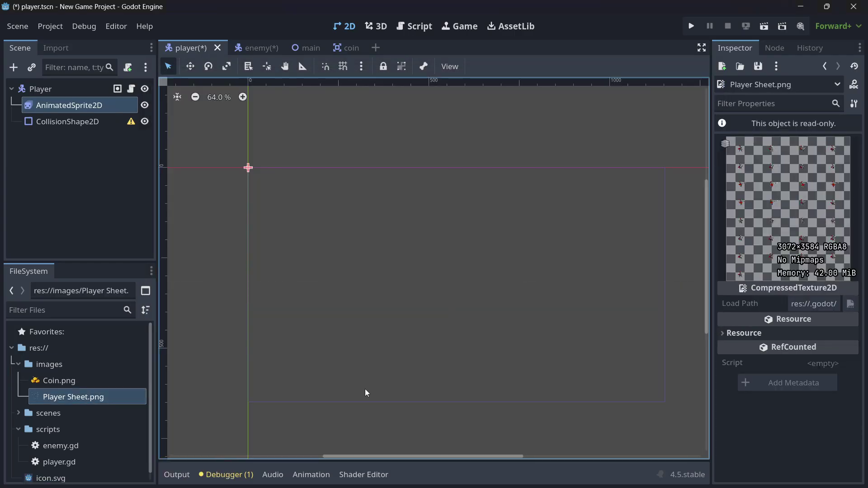
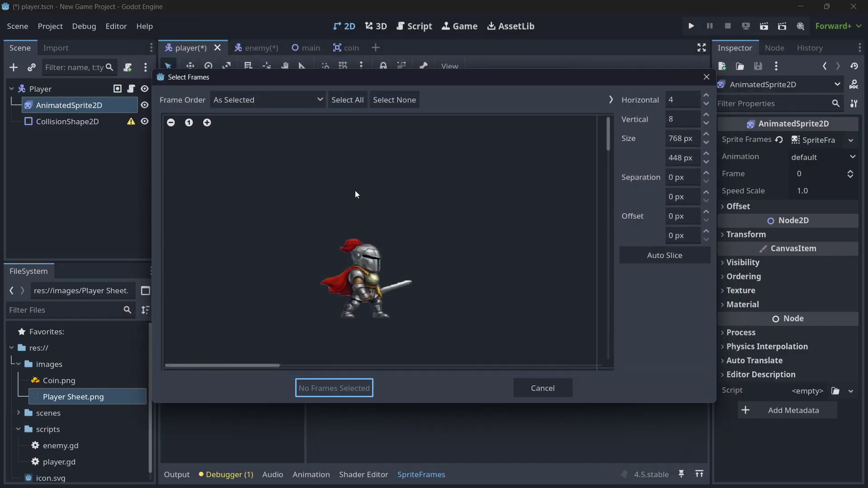
scroll(463, 229, "down", 6)
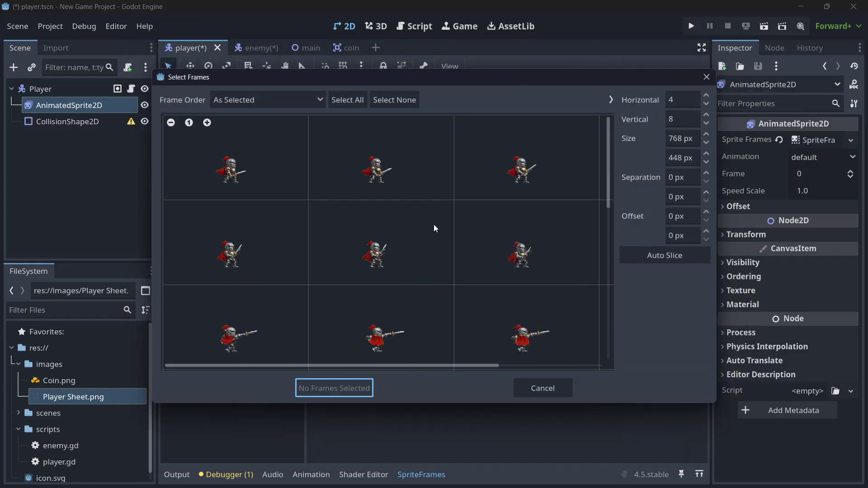
left_click_drag(325, 163, 325, 325)
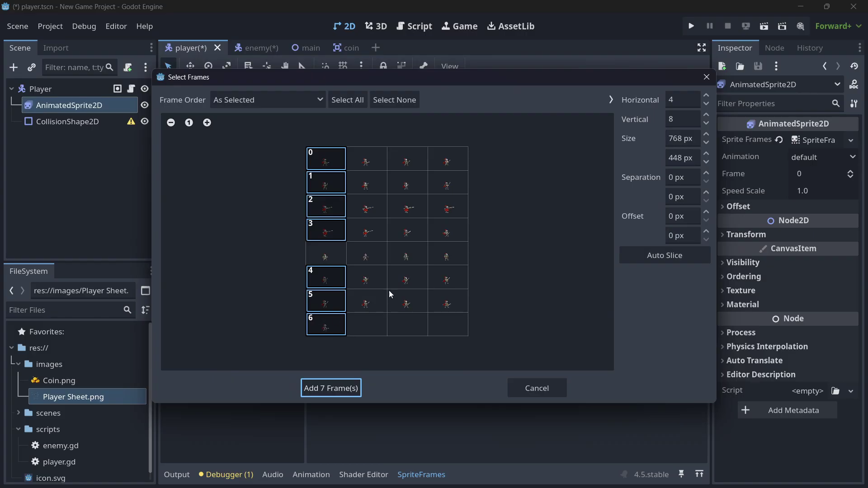
left_click(170, 123)
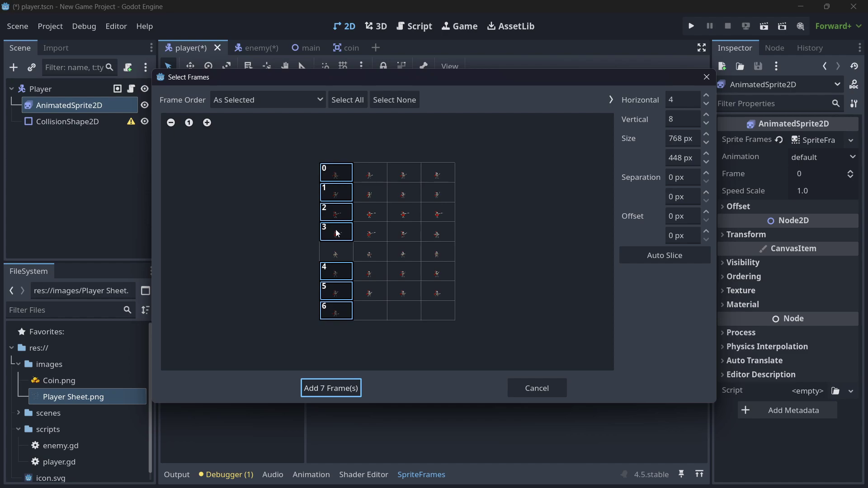
mouse_move(338, 229)
left_mouse_down()
mouse_move(337, 193)
mouse_move(418, 179)
left_mouse_up()
left_click(344, 313)
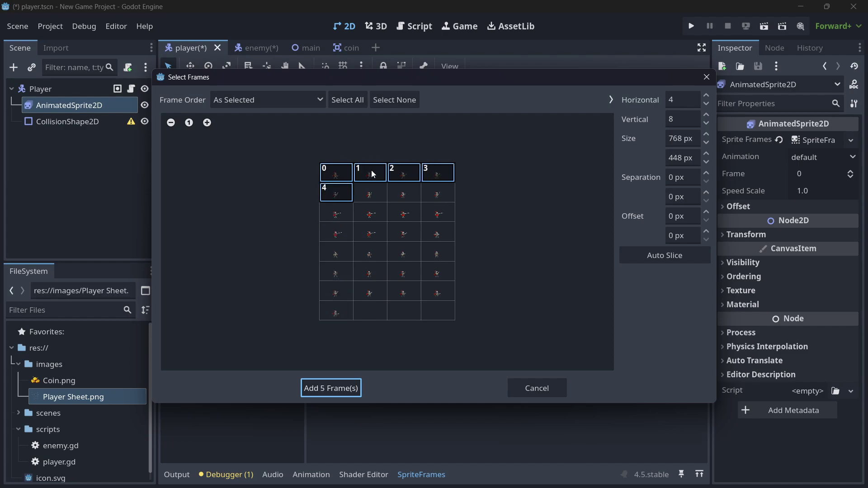
- Add all sprite sheet frames except the three empty cells in the last row to the default animation, and play it
left_click(349, 102)
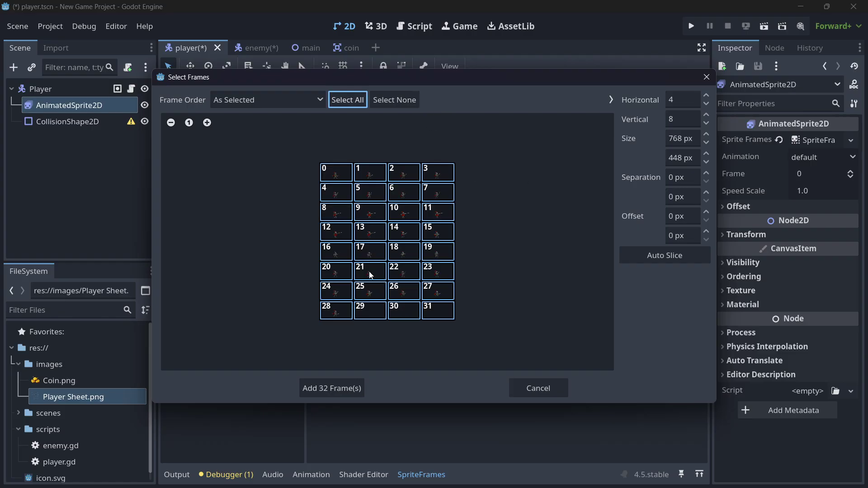
left_click_drag(369, 319, 433, 319)
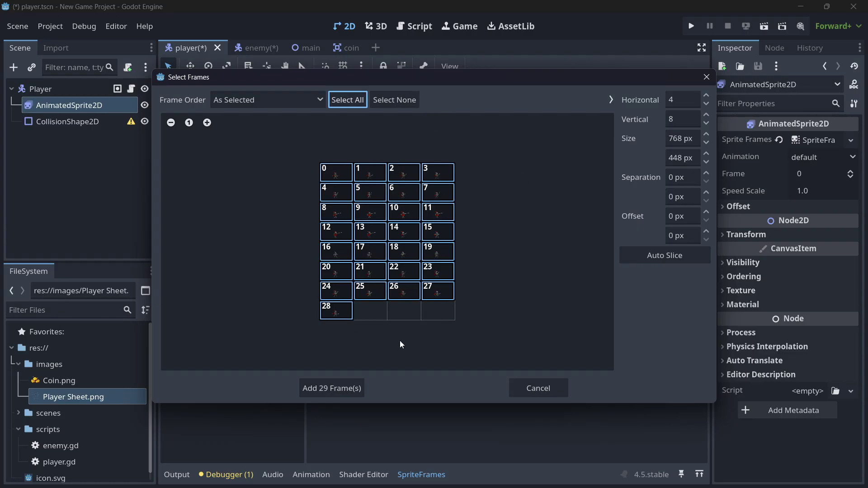
left_click(329, 389)
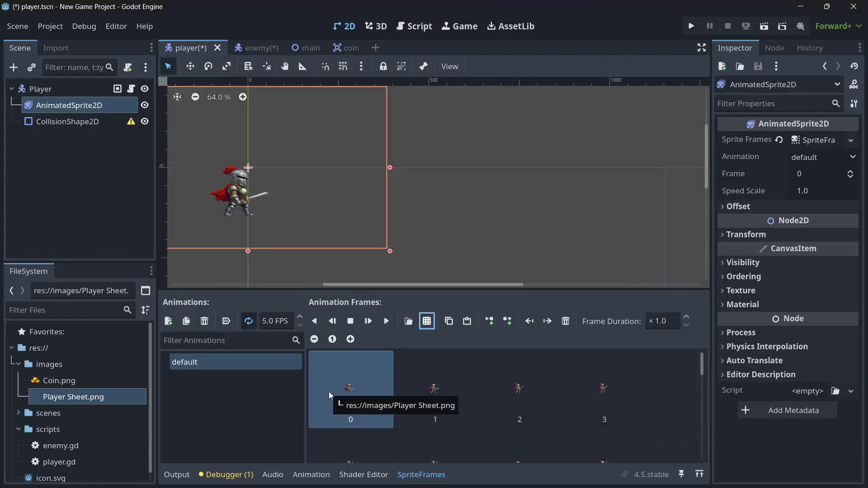
left_click_drag(389, 284, 374, 284)
left_click(387, 322)
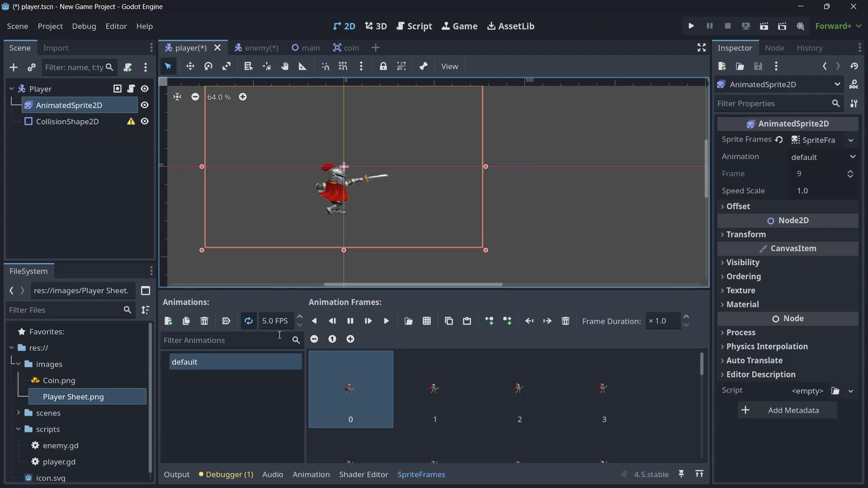
- Set the default animation's speed to 20 FPS and preview the playing knight without the sprite selected
left_click(266, 323)
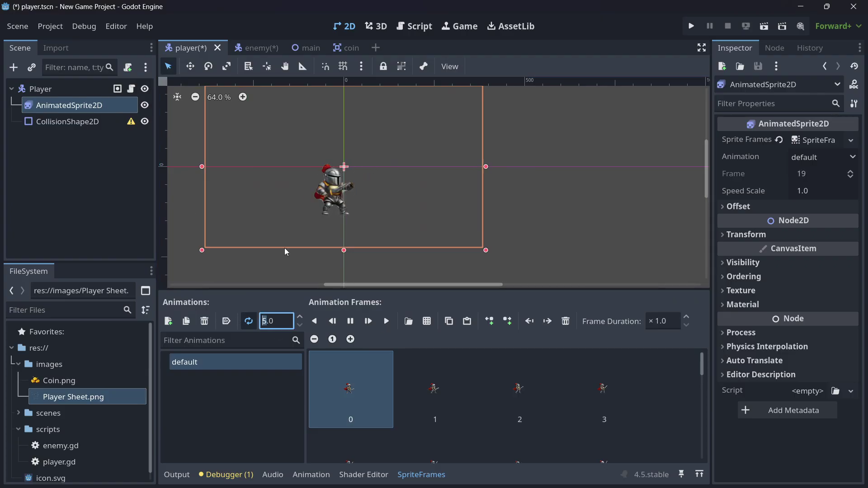
type("20")
key("Return")
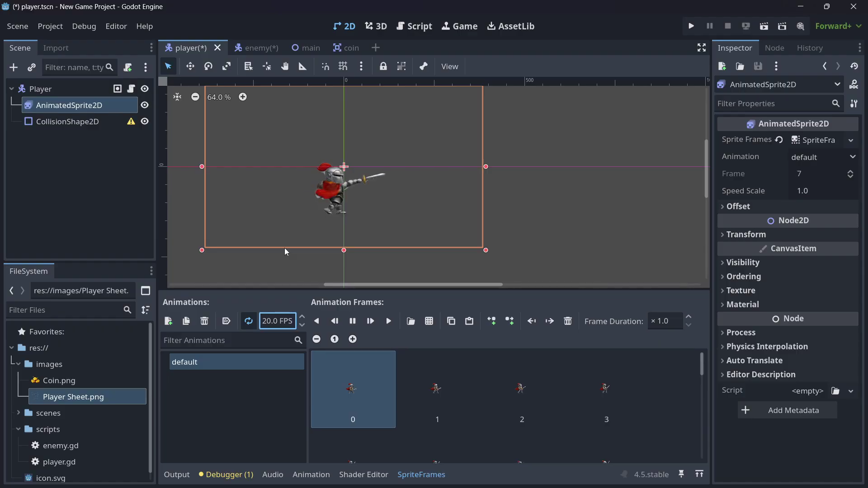
left_click(83, 191)
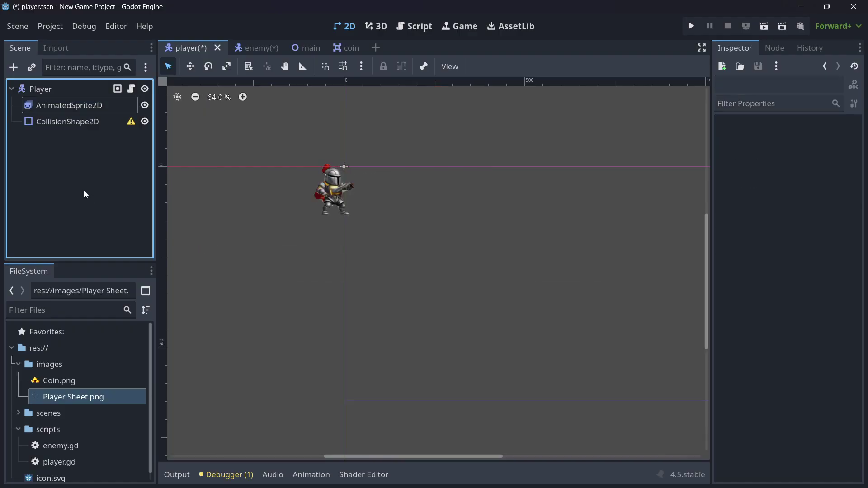
scroll(352, 148, "up", 3)
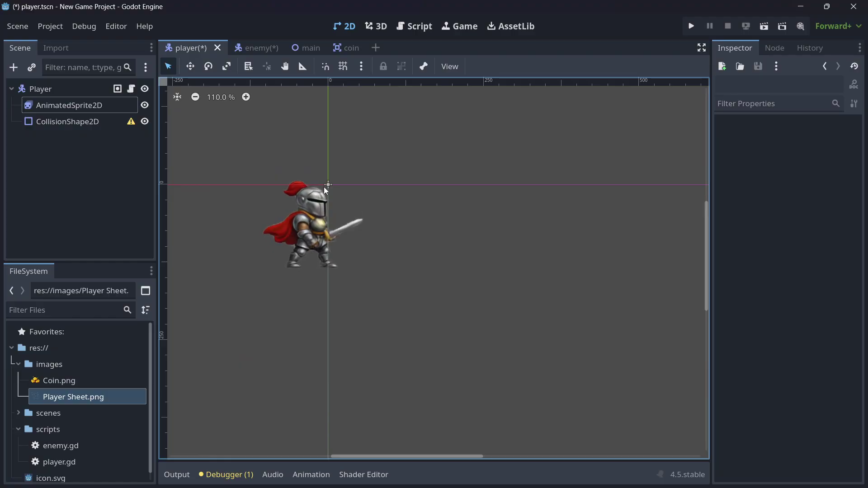
scroll(382, 210, "down", 3)
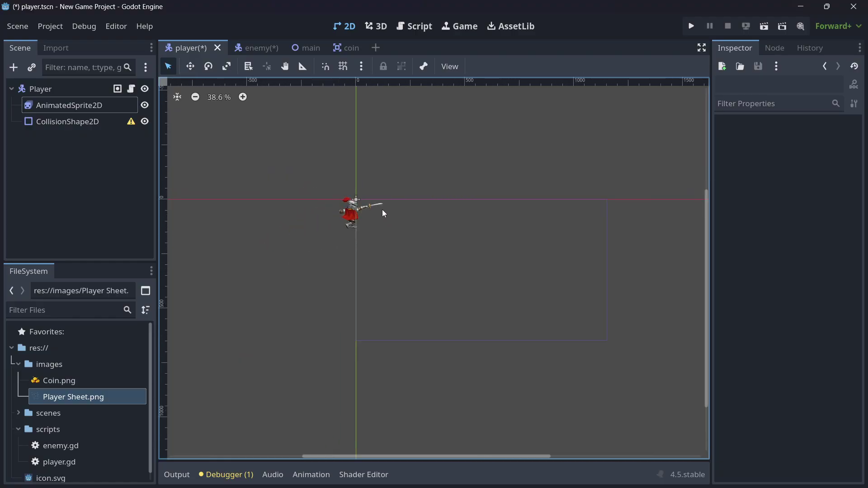
scroll(355, 210, "up", 5)
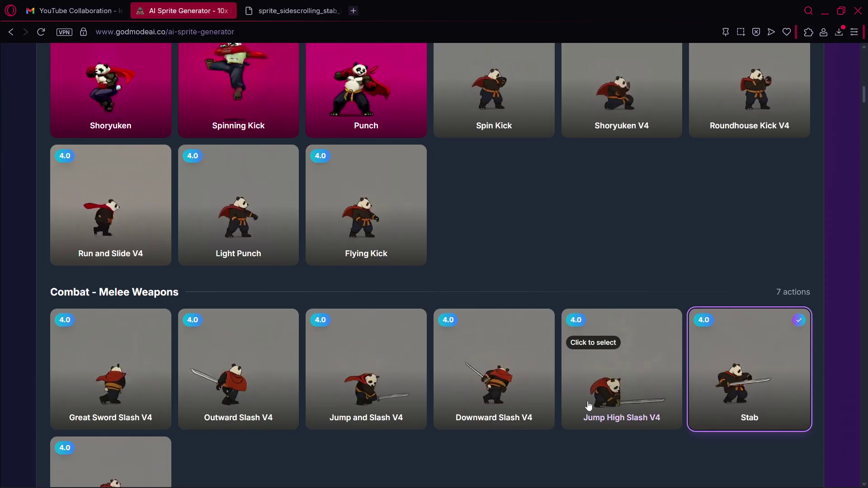
- Switch to the AI sprite generator page and select the Running Looping action under Basic Movement
scroll(702, 150, "down", 1)
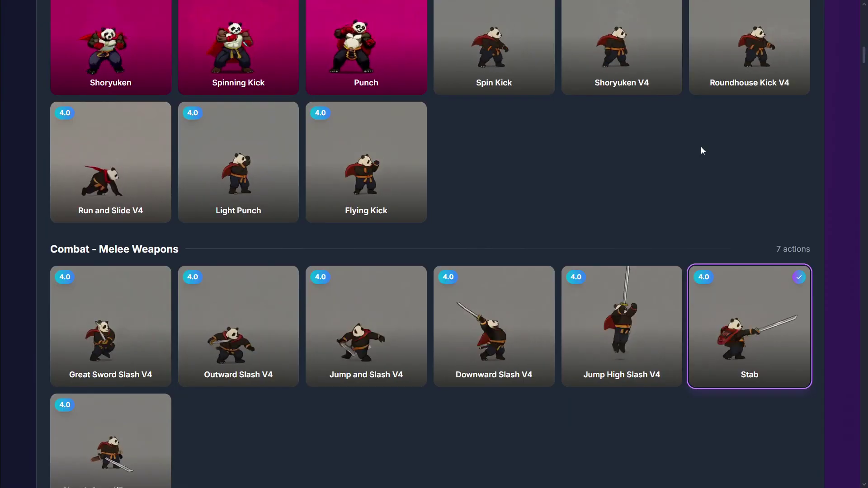
scroll(598, 225, "up", 3)
scroll(566, 357, "up", 5)
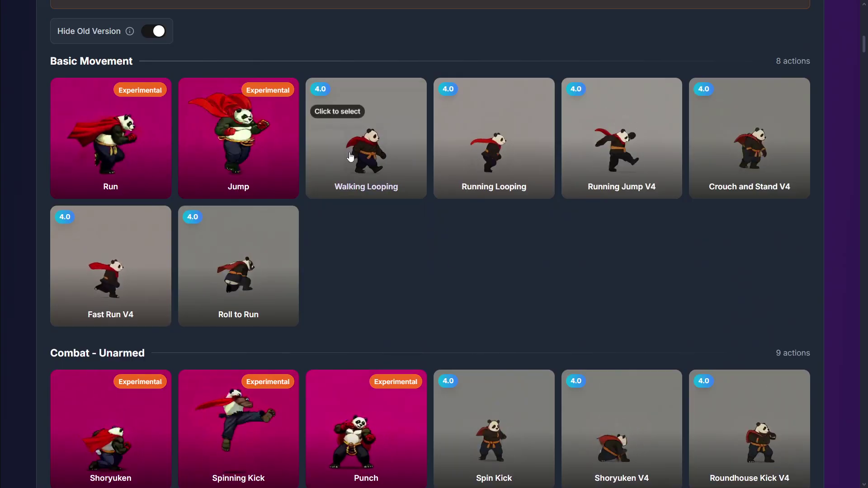
left_click(379, 162)
scroll(425, 188, "down", 6)
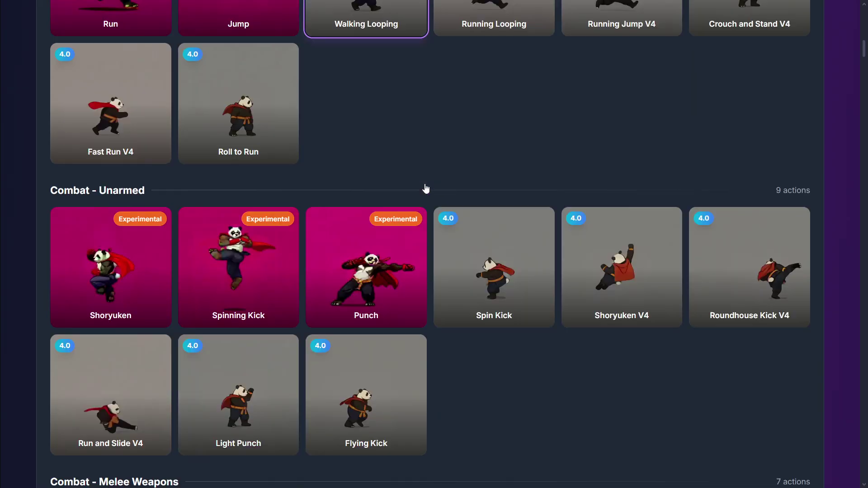
scroll(474, 133, "down", 20)
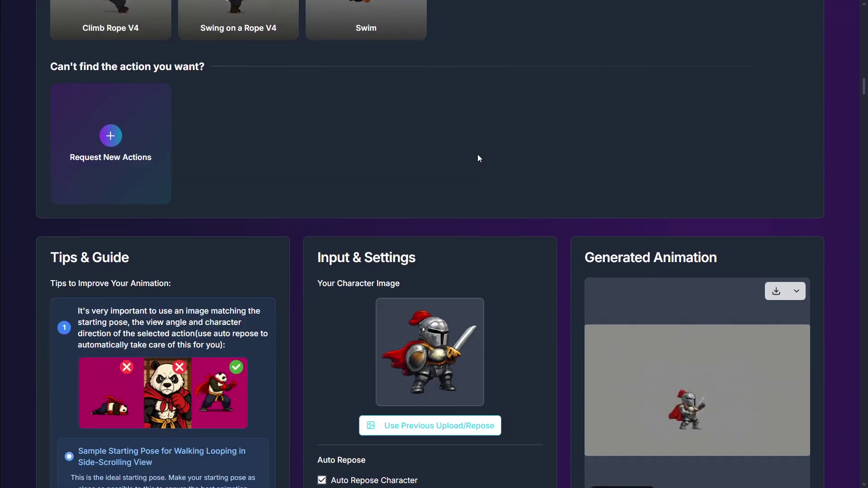
scroll(478, 158, "down", 1)
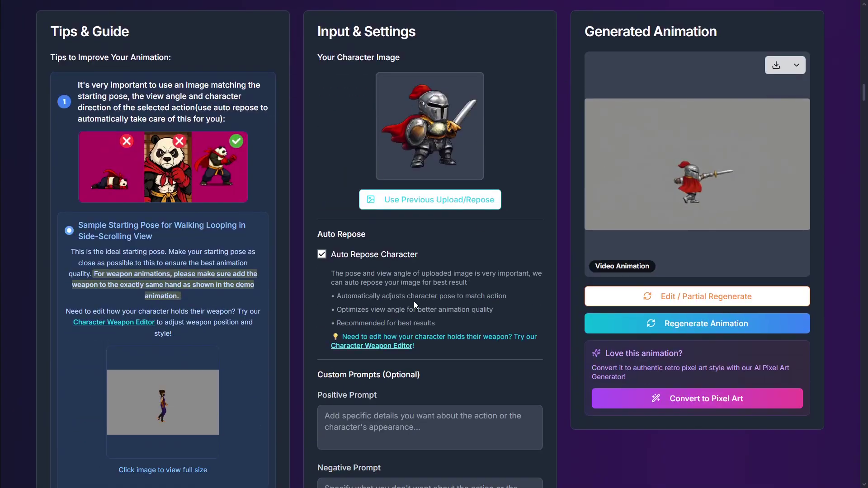
scroll(416, 303, "up", 3)
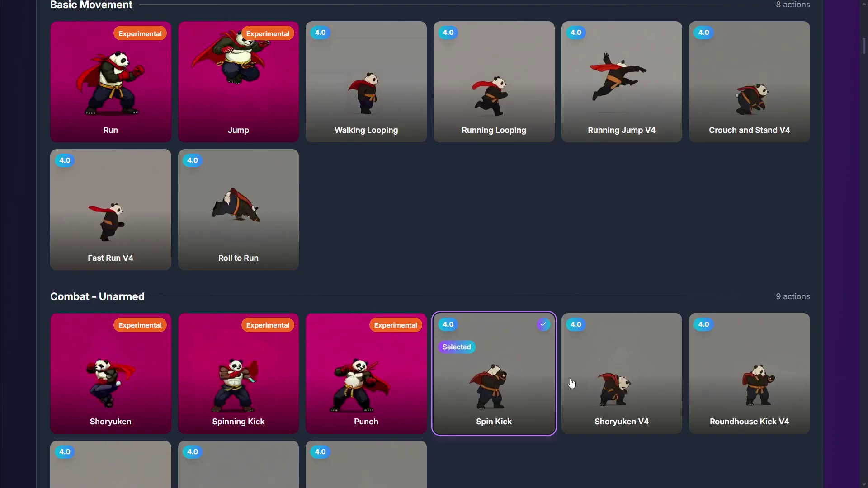
left_click(376, 113)
left_click(466, 119)
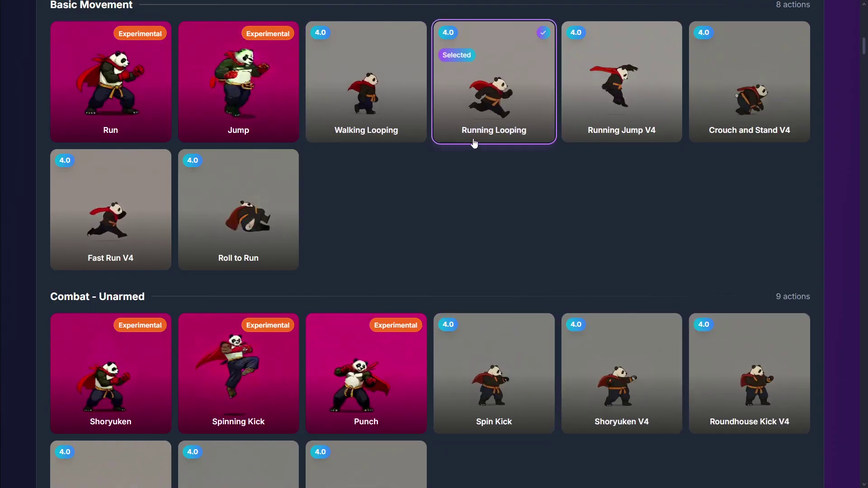
- Examine the tips, the knight input image, the auto-repose option and the custom settings for the Running Looping action
scroll(467, 194, "down", 20)
scroll(246, 191, "down", 20)
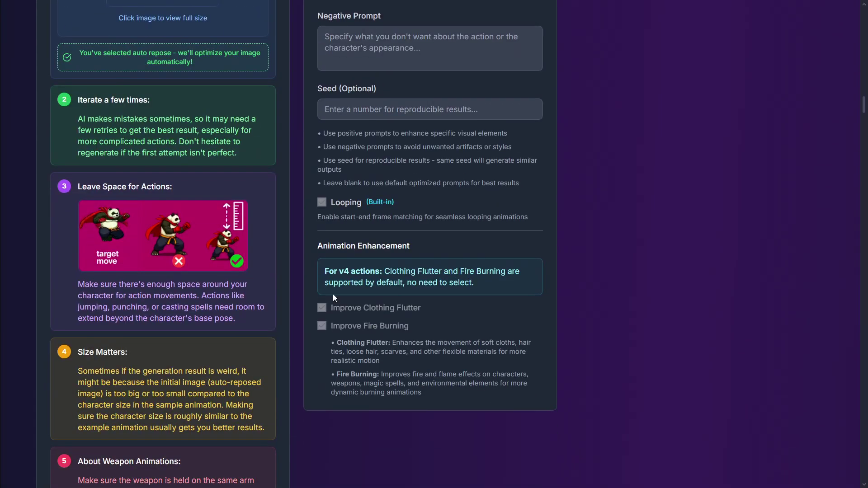
scroll(334, 298, "up", 5)
scroll(227, 359, "down", 8)
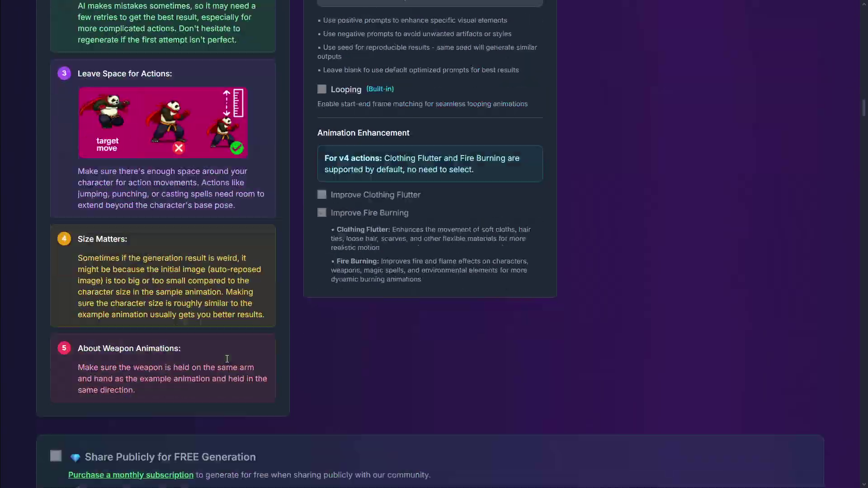
scroll(427, 354, "up", 17)
scroll(449, 344, "down", 5)
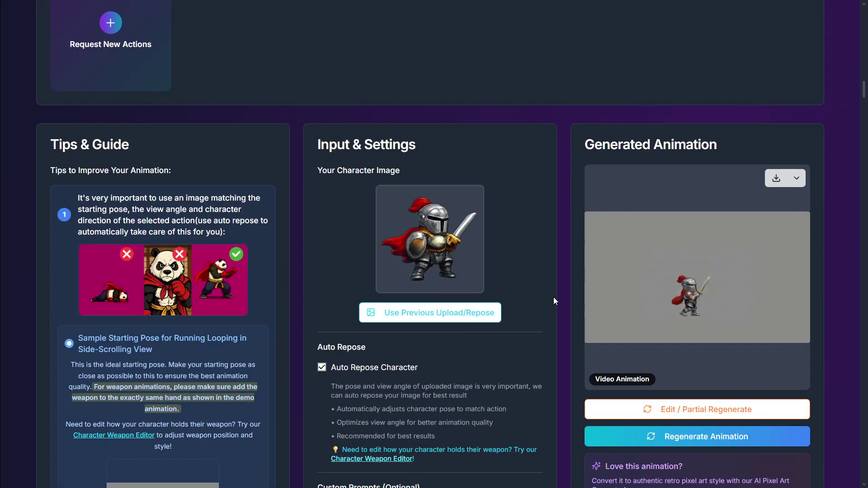
scroll(429, 308, "down", 13)
scroll(428, 307, "down", 5)
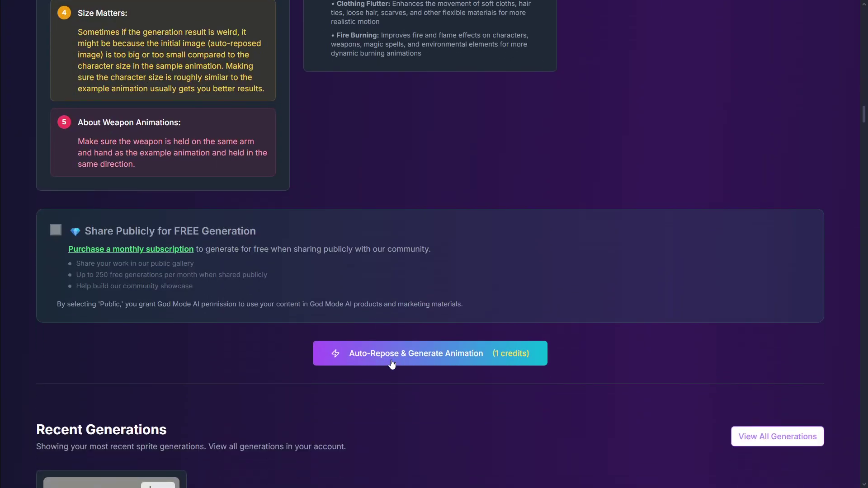
- Check the recent generations, and generate the knight's Running Looping animation with auto-repose
scroll(484, 353, "down", 8)
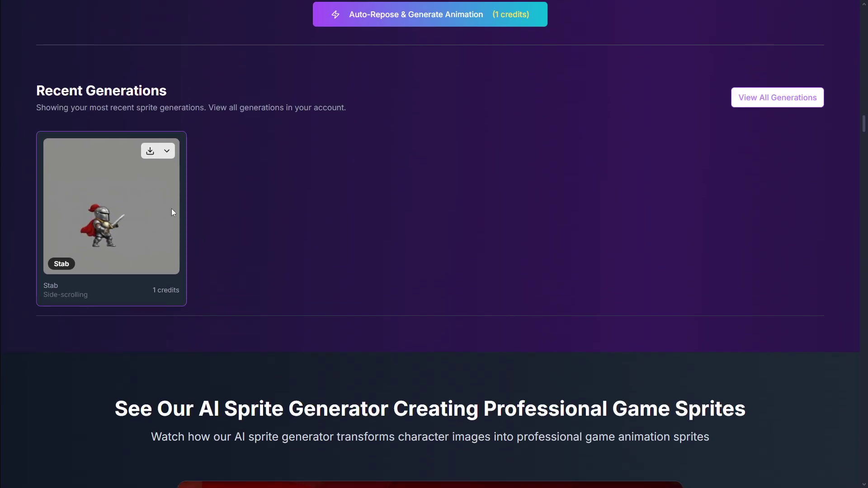
scroll(201, 242, "down", 3)
scroll(205, 242, "up", 1)
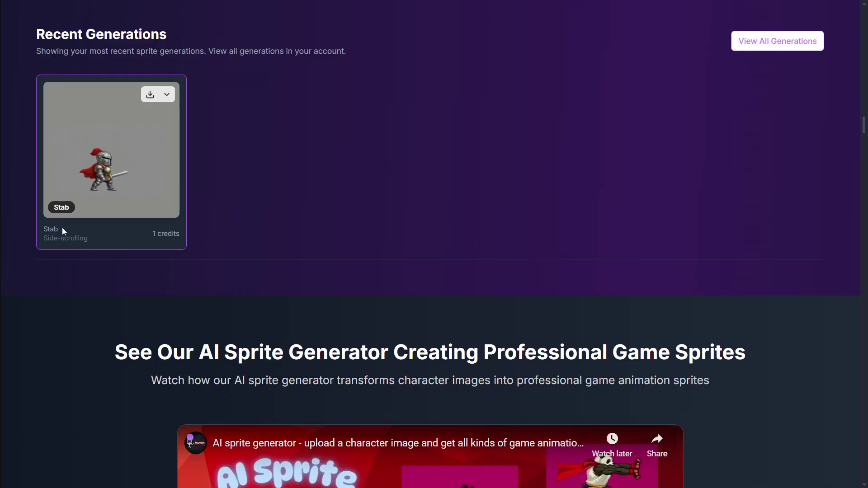
scroll(430, 253, "up", 6)
scroll(429, 254, "up", 1)
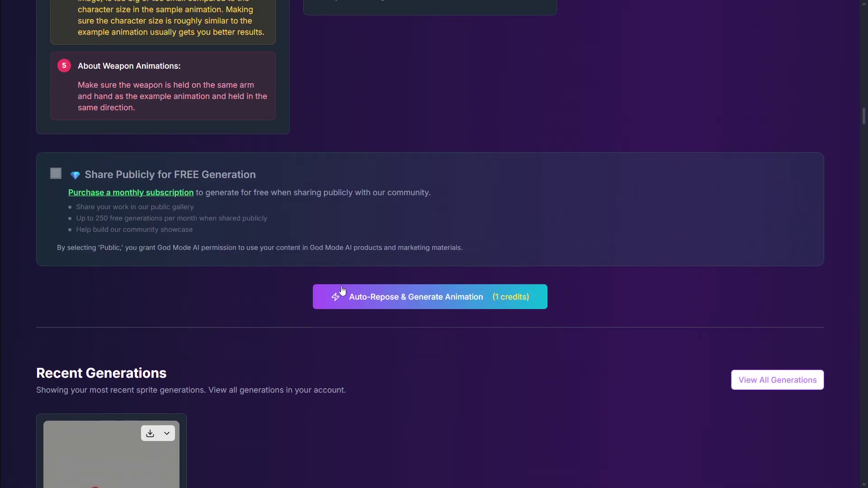
left_click(379, 300)
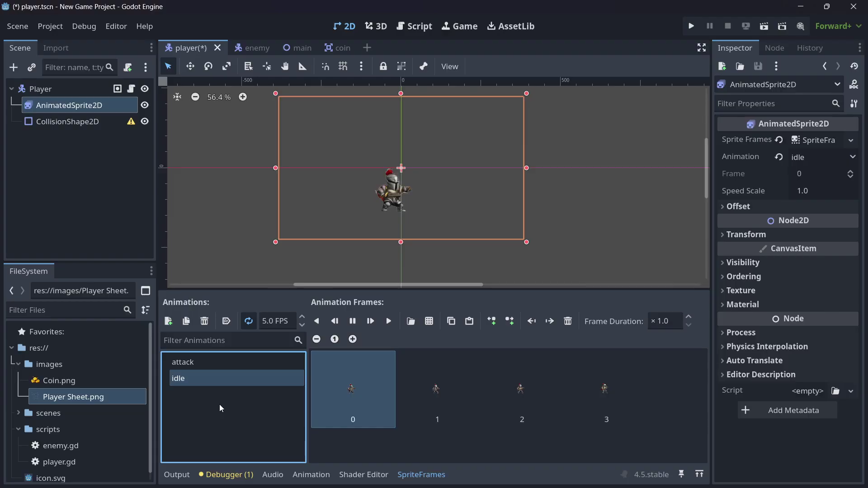
left_click(426, 324)
double_click(318, 135)
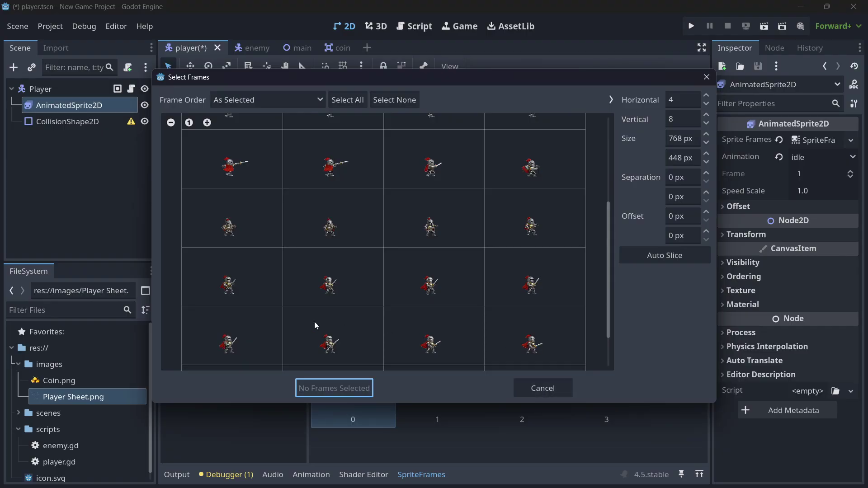
left_click(243, 286)
left_click(565, 274, "shift")
left_click(542, 389)
scroll(407, 204, "up", 5)
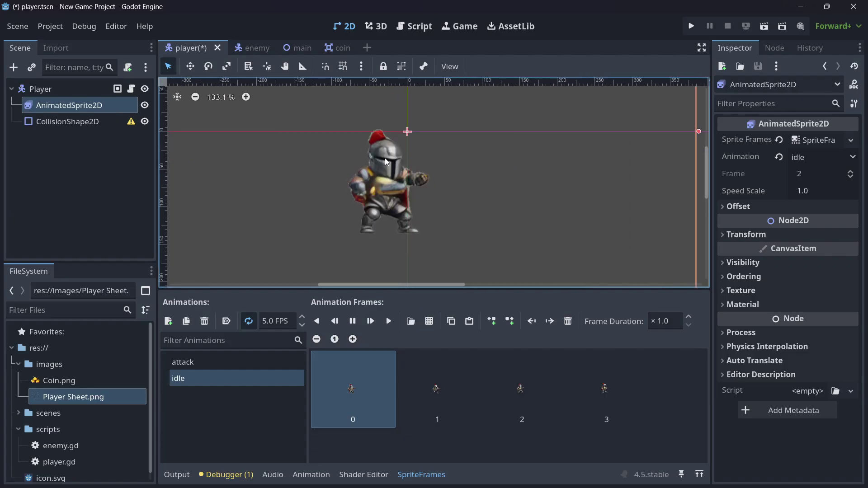
scroll(431, 184, "down", 4)
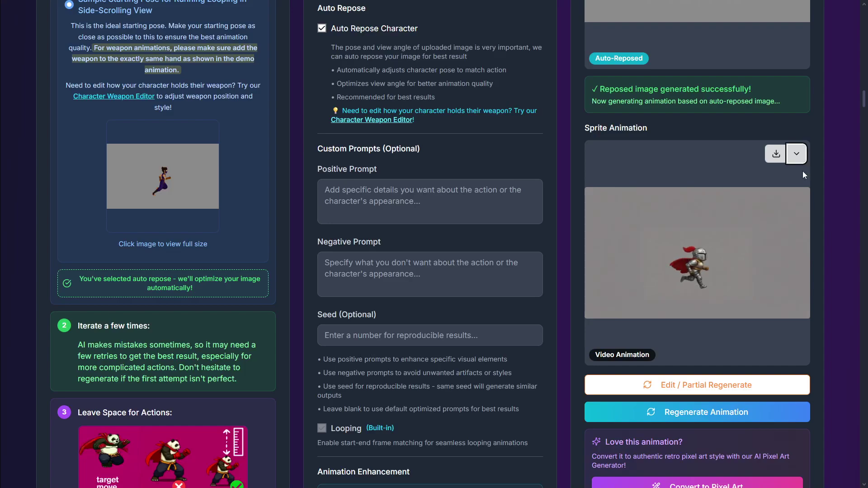
- Open the generated running animation's sprite sheet in the sprite generator and save the image to the Downloads folder
left_click(796, 154)
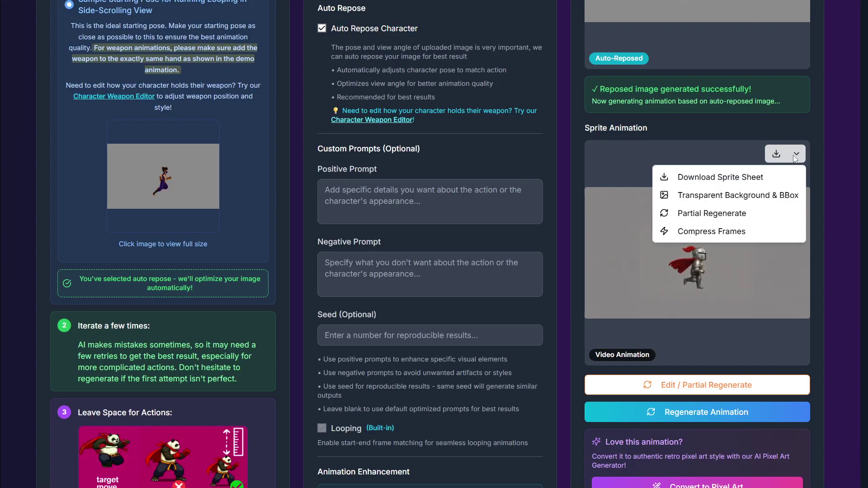
left_click(733, 181)
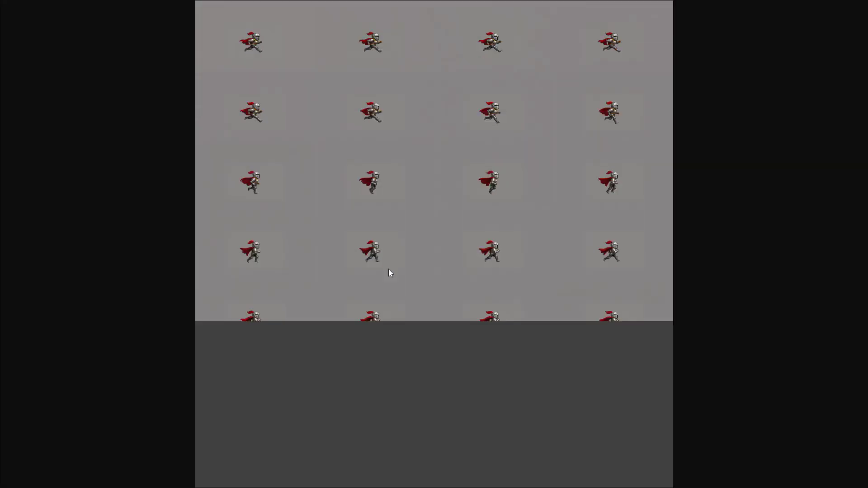
right_click(408, 291)
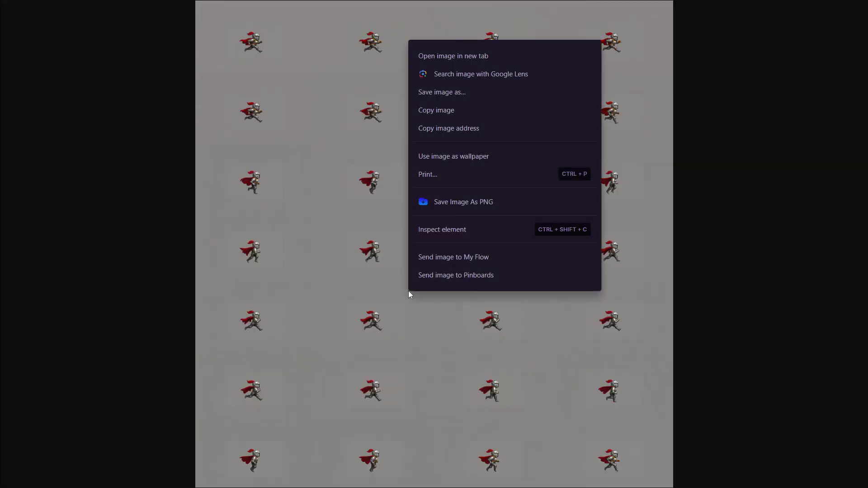
left_click(444, 90)
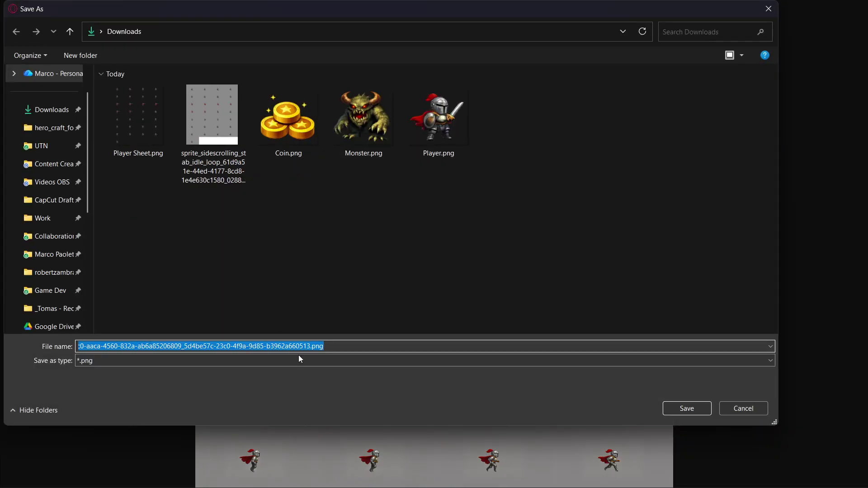
left_click(688, 409)
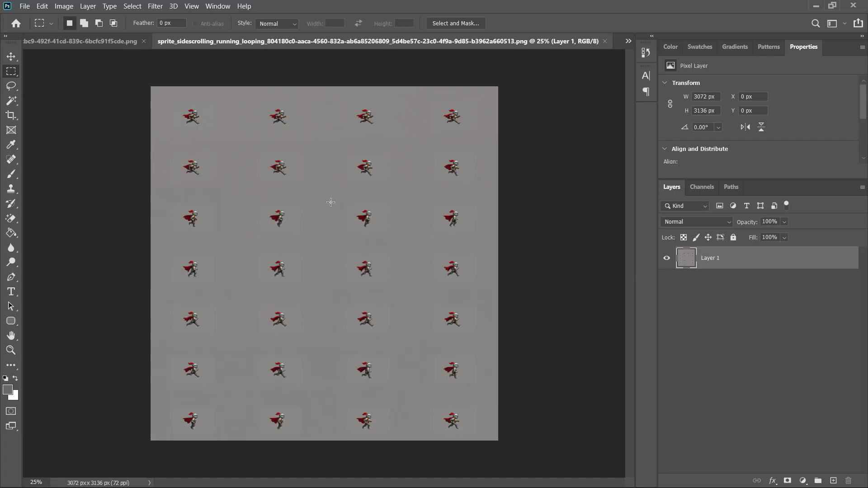
- Erase the running sheet's gray background with the Magic Eraser and save the result in Downloads as the PNG Player Running Sheet
key("e")
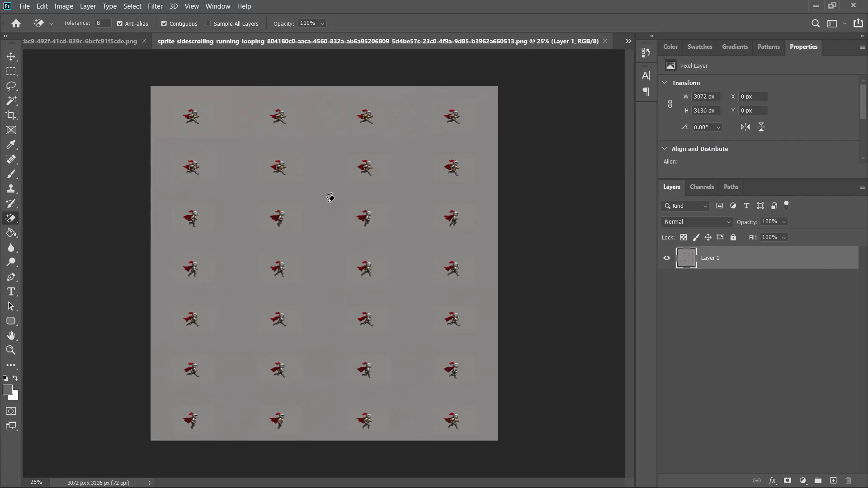
left_click(326, 204)
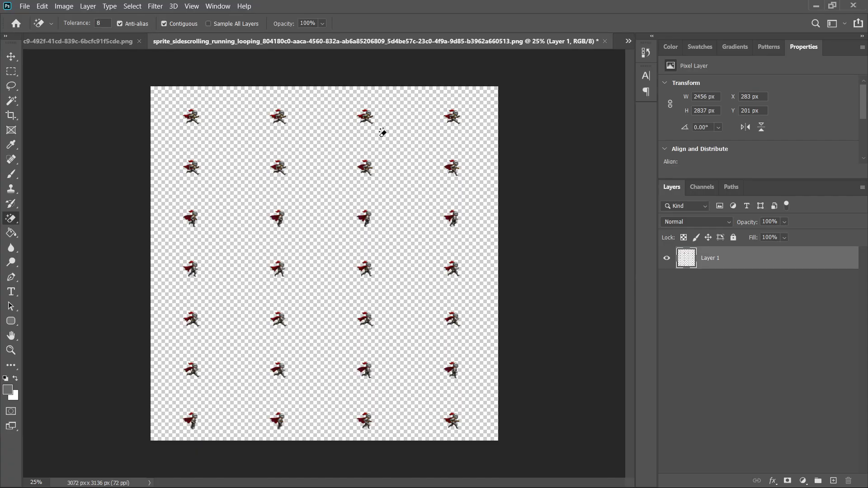
key("ctrl+shift+s")
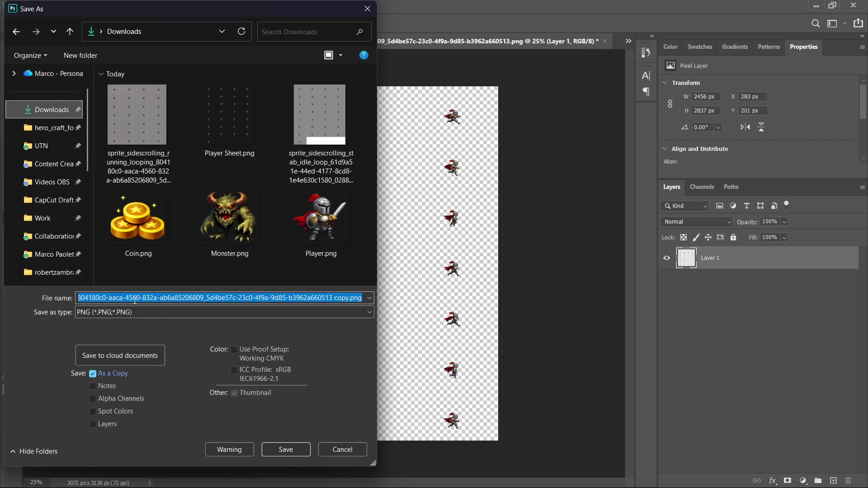
scroll(45, 190, "down", 2)
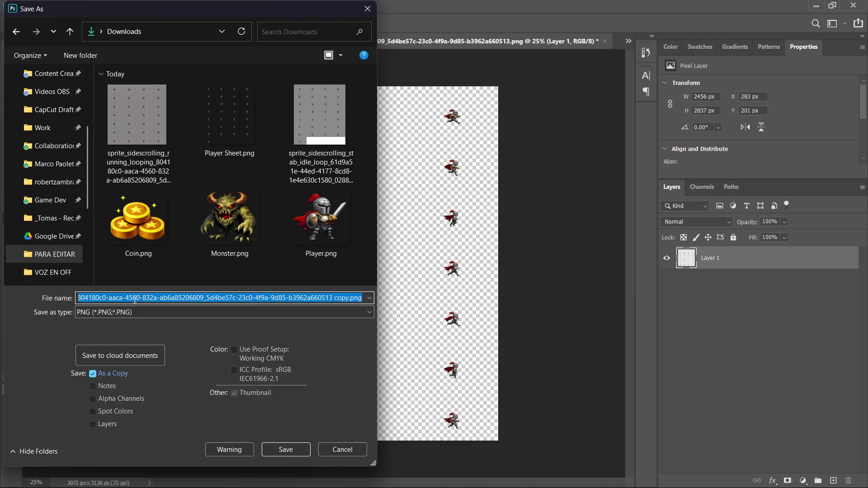
type("Player Running Shee")
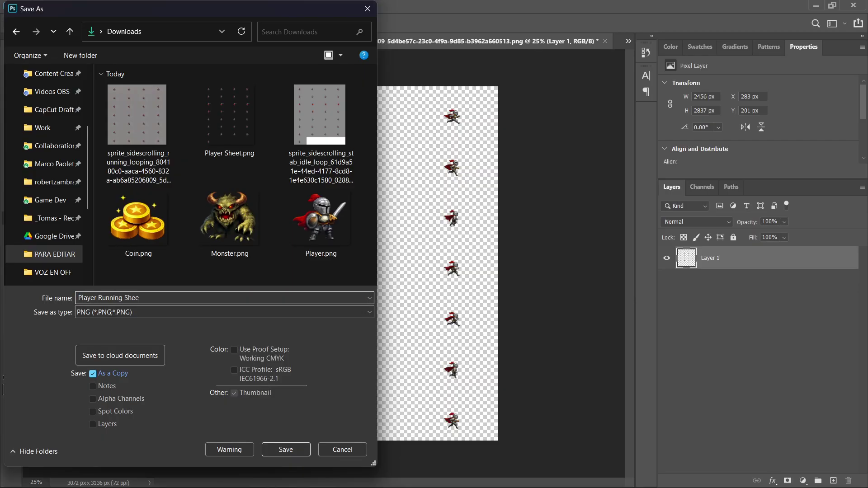
key("Return")
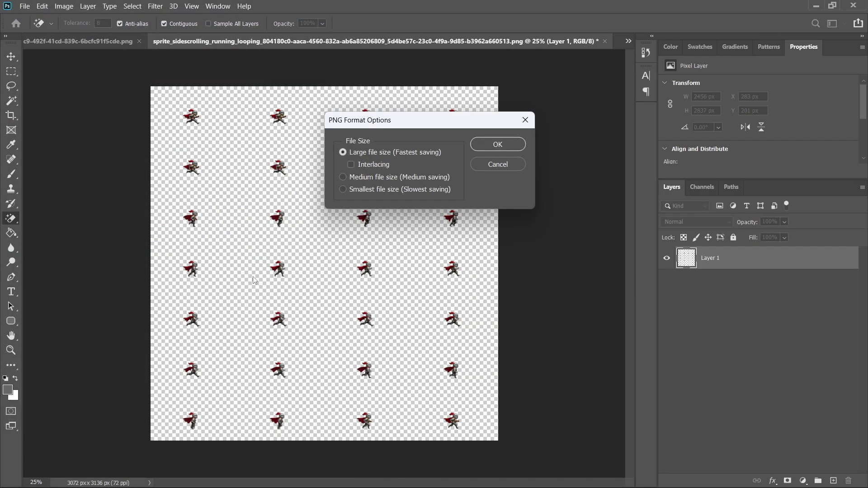
left_click(506, 138)
- Import Player Running Sheet.png from the Downloads folder into the Godot project's images folder
key("super")
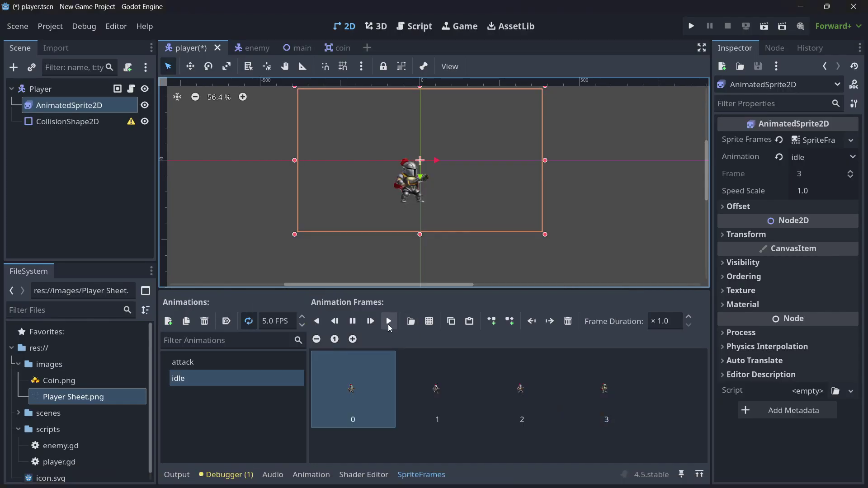
key("super")
left_click(658, 475)
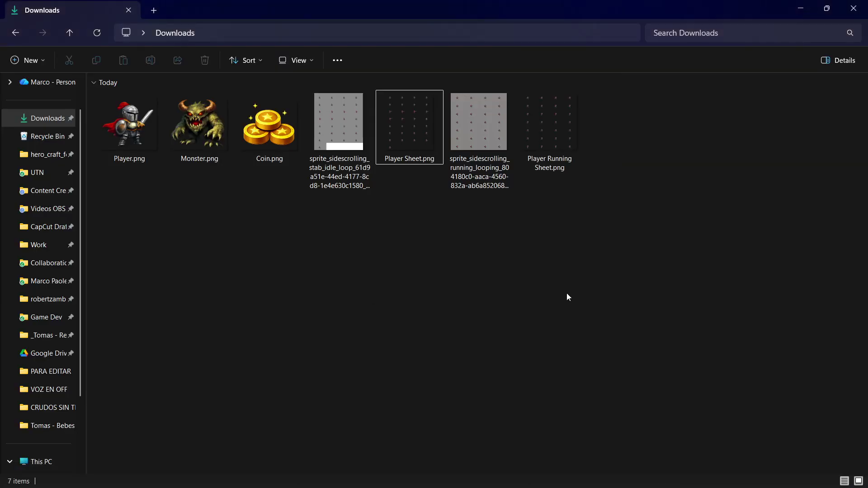
left_click_drag(572, 151, 63, 363)
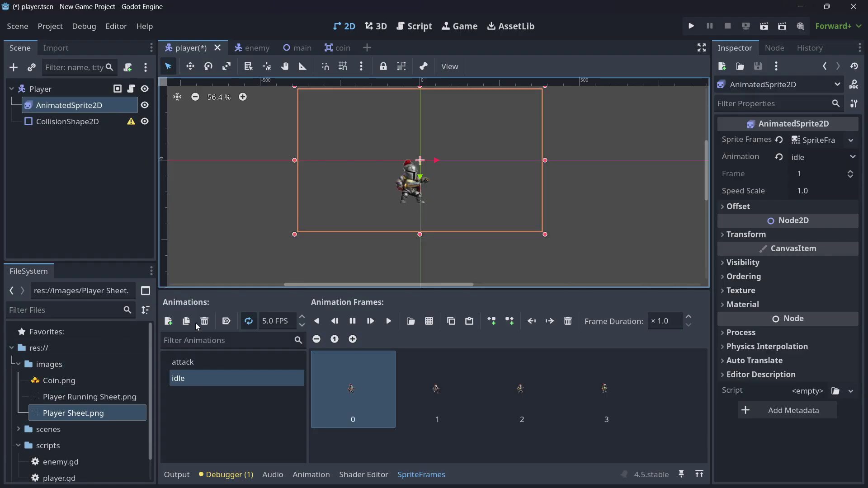
- Add a new animation named run to the Player's AnimatedSprite2D
left_click(170, 323)
double_click(197, 398)
type("run")
key("Return")
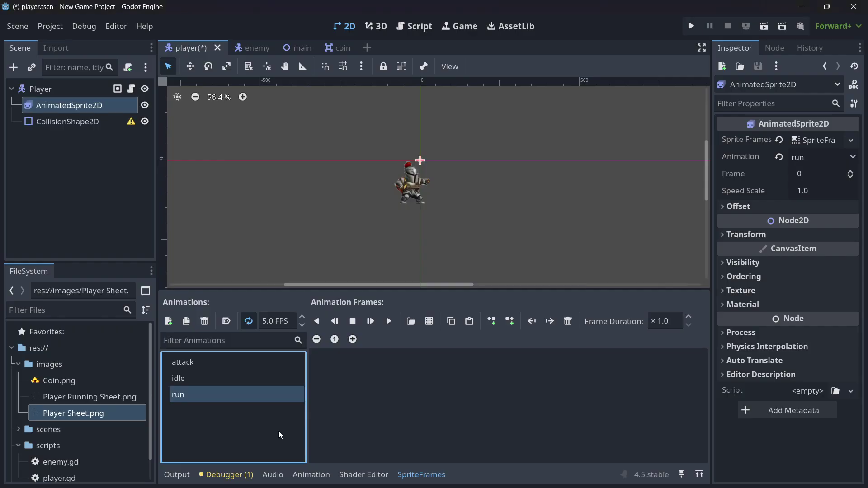
- Open Player Running Sheet.png as the sprite sheet source for the run animation's frames
left_click(436, 324)
double_click(319, 144)
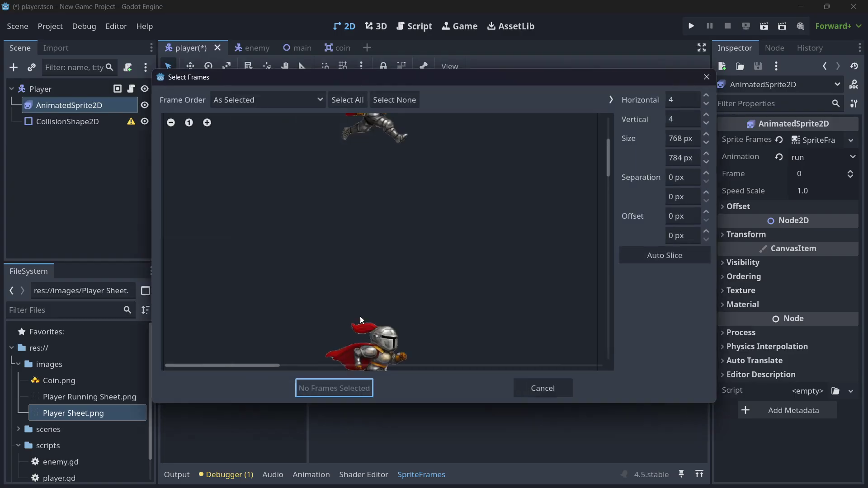
scroll(401, 224, "down", 6)
scroll(399, 224, "up", 1)
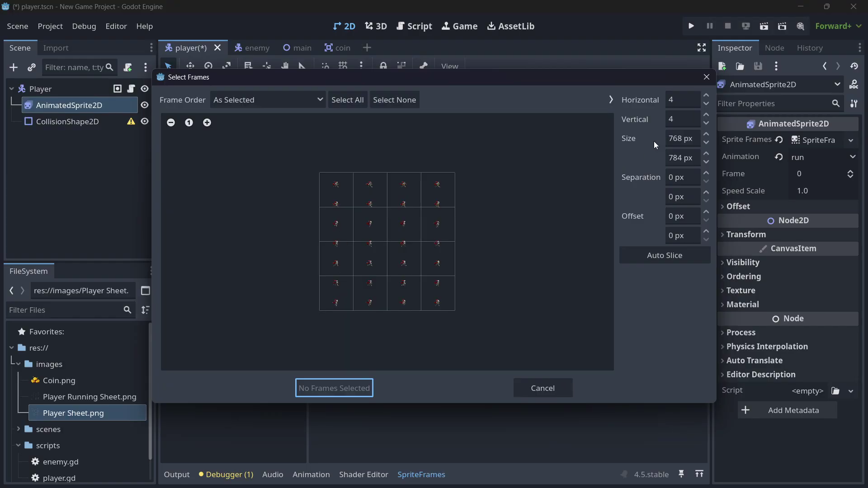
- Slice the running sheet into 4 horizontal and 7 vertical frames
type("7")
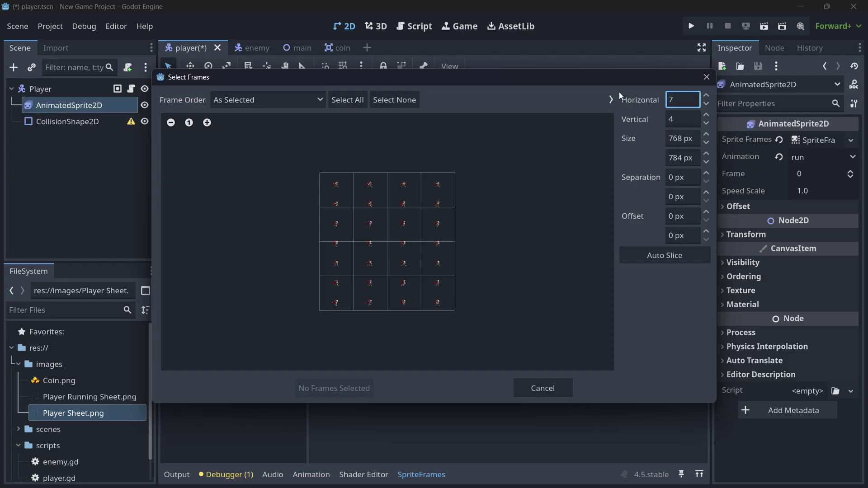
key("Tab")
type("7")
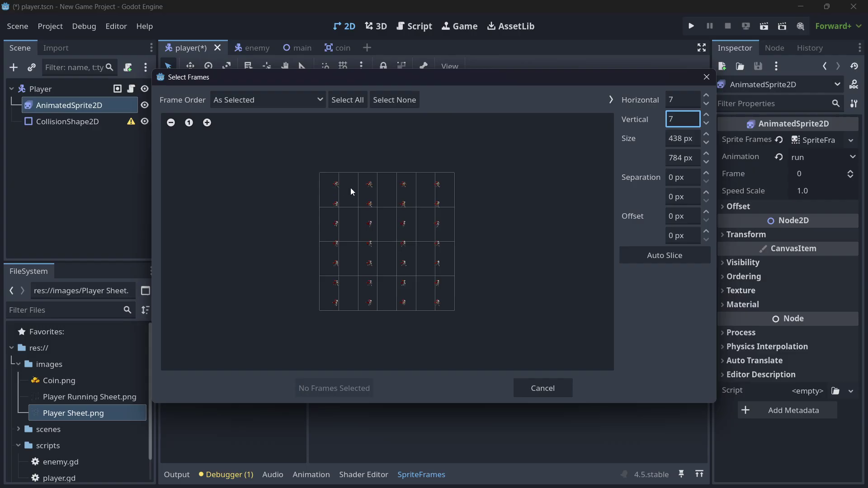
left_click(676, 102)
type("4")
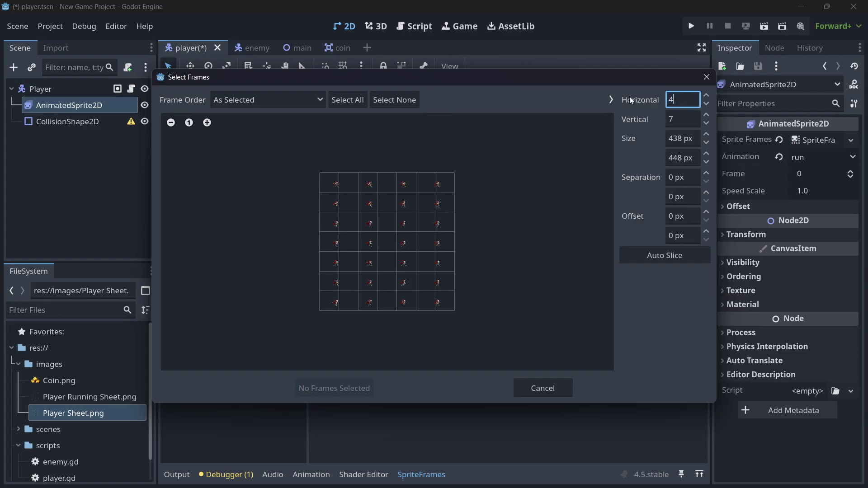
left_click(673, 257)
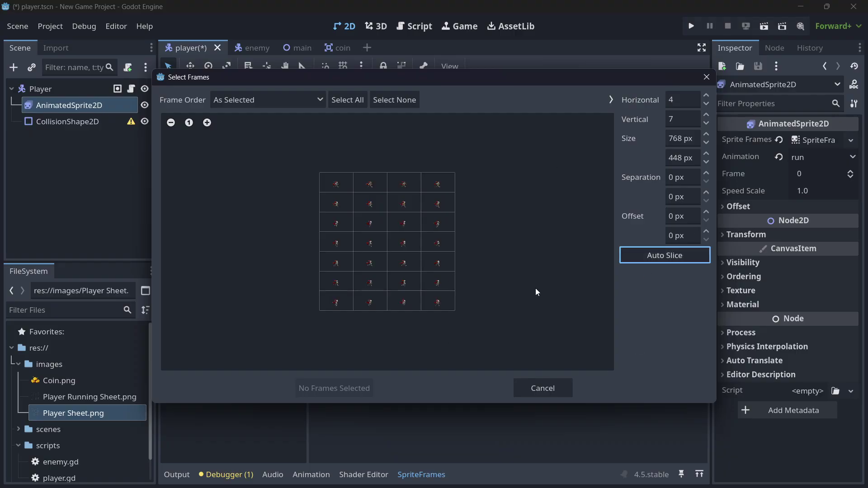
left_click_drag(335, 186, 410, 266)
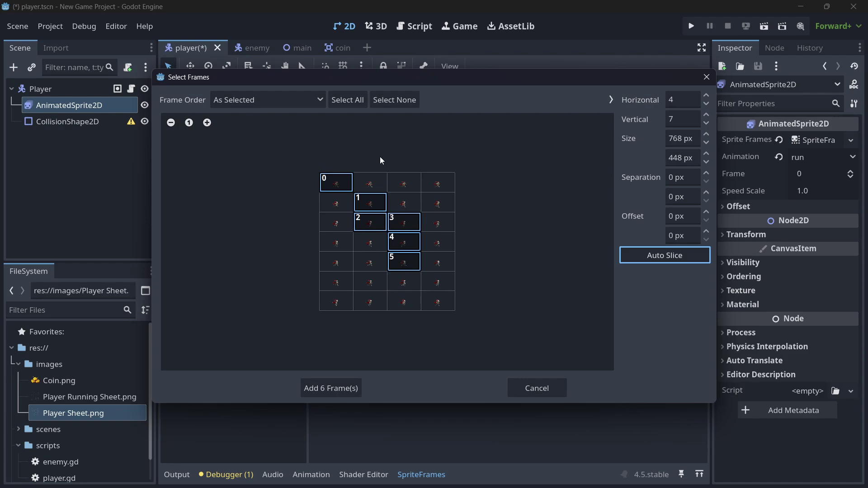
left_click(352, 100)
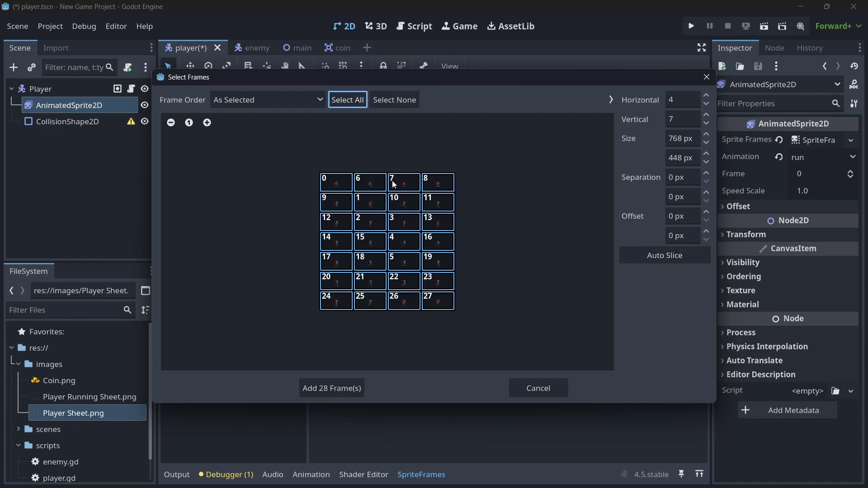
left_click(387, 101)
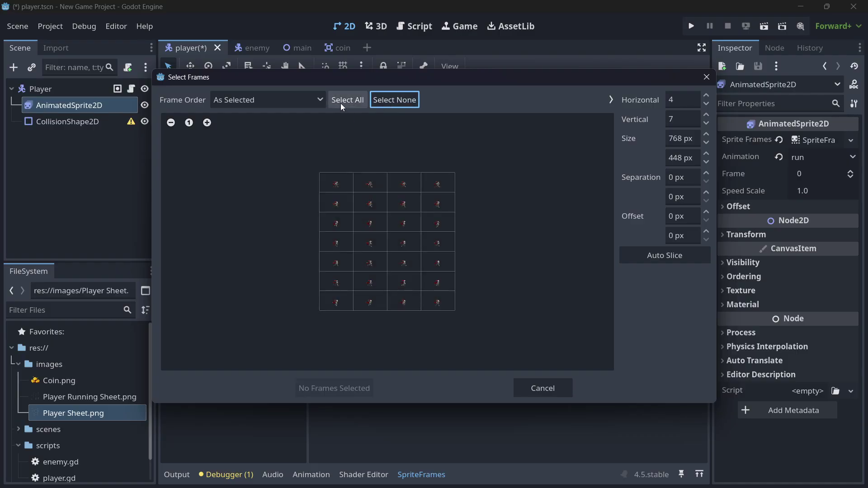
- Select all 28 frames of the running sheet in sheet order and add them to the run animation
left_click(342, 102)
left_click(332, 388)
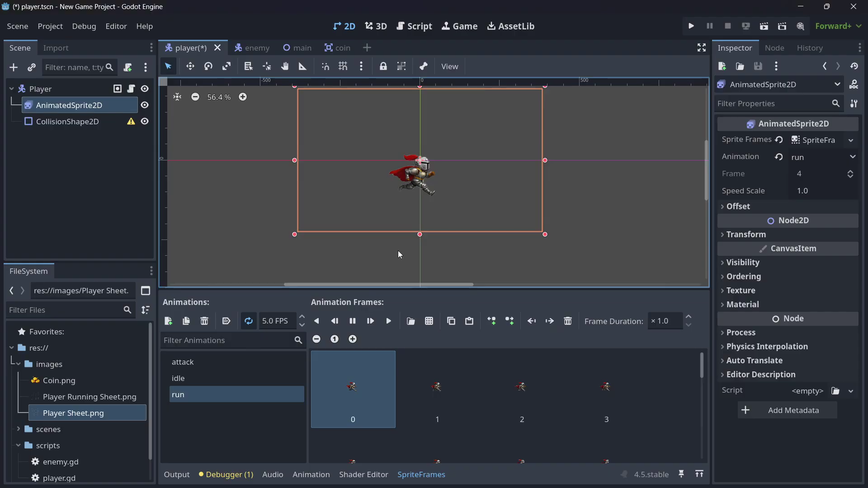
- Set the run animation's speed to 20 FPS and play it
left_click(235, 365)
left_click(220, 397)
double_click(263, 324)
type("20")
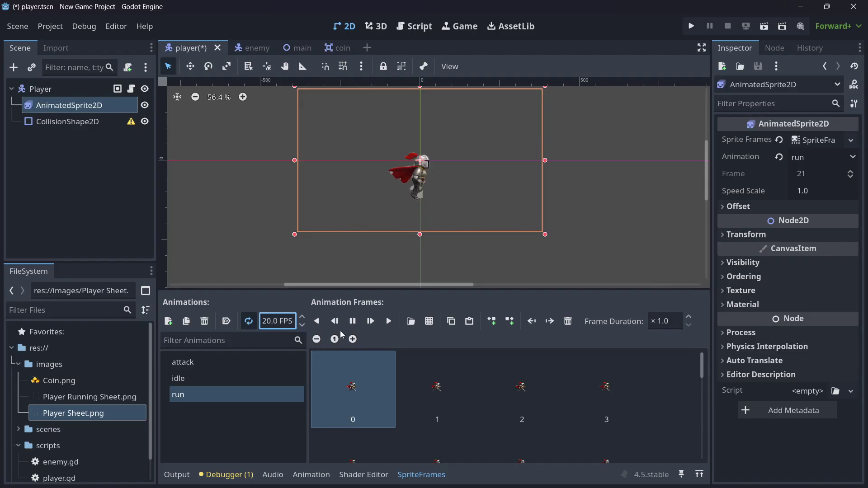
left_click(389, 321)
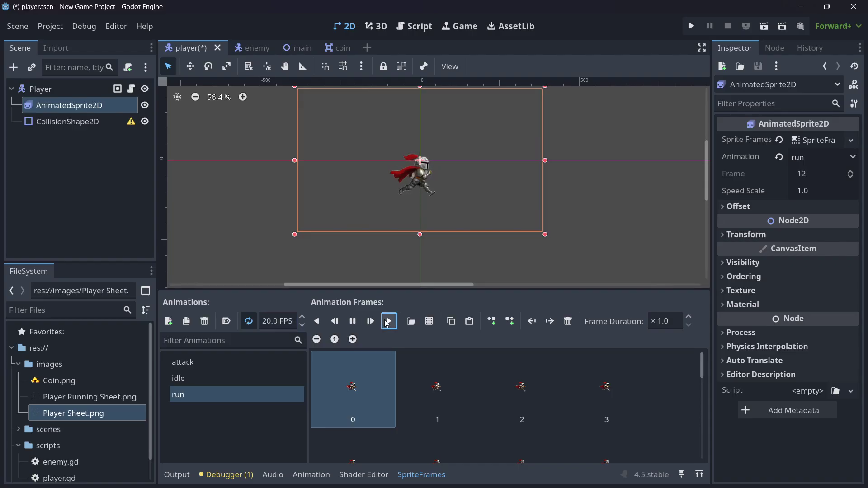
- Set the run animation's speed to 30 FPS
double_click(269, 322)
type("30")
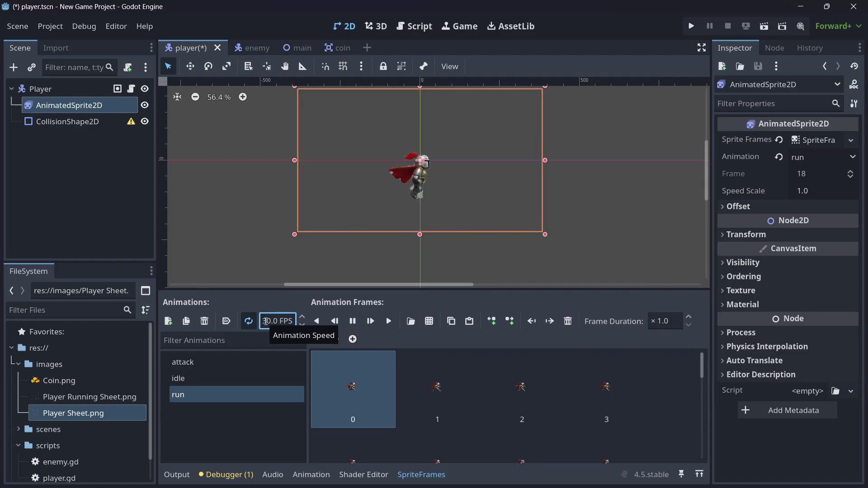
left_click(225, 422)
- Examine the outline of the running knight up close while the run animation plays
scroll(452, 194, "up", 3)
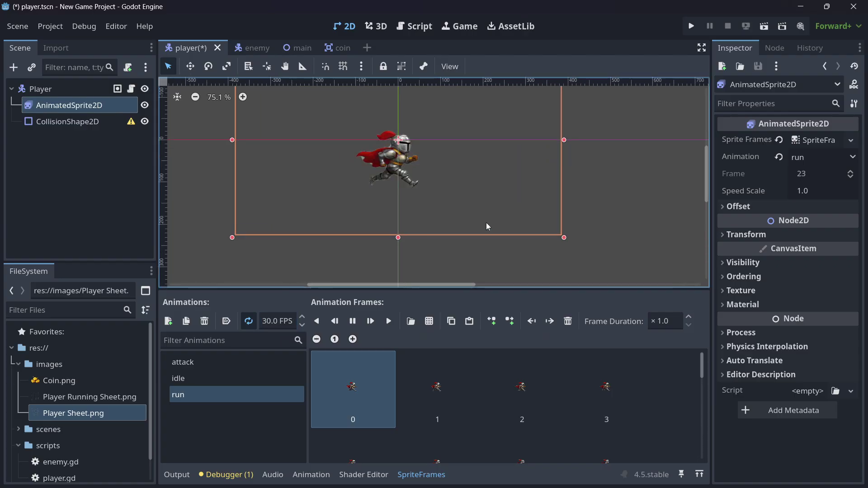
scroll(404, 156, "down", 7)
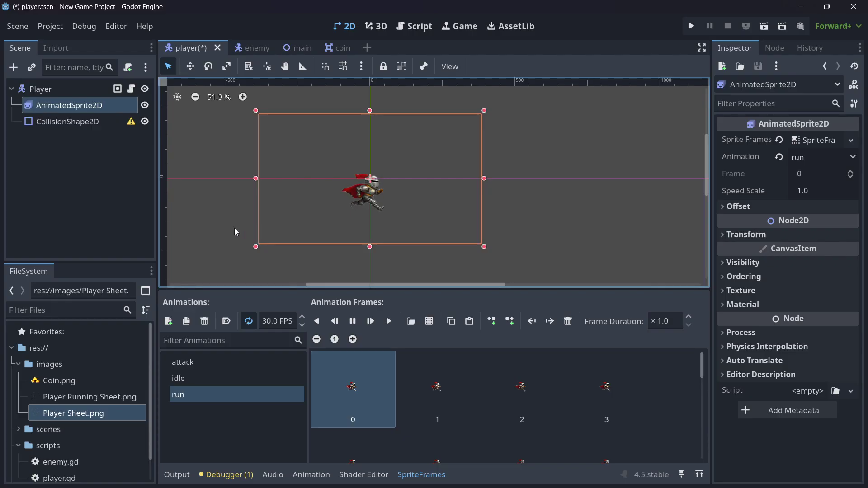
left_click(227, 231)
scroll(327, 173, "up", 5)
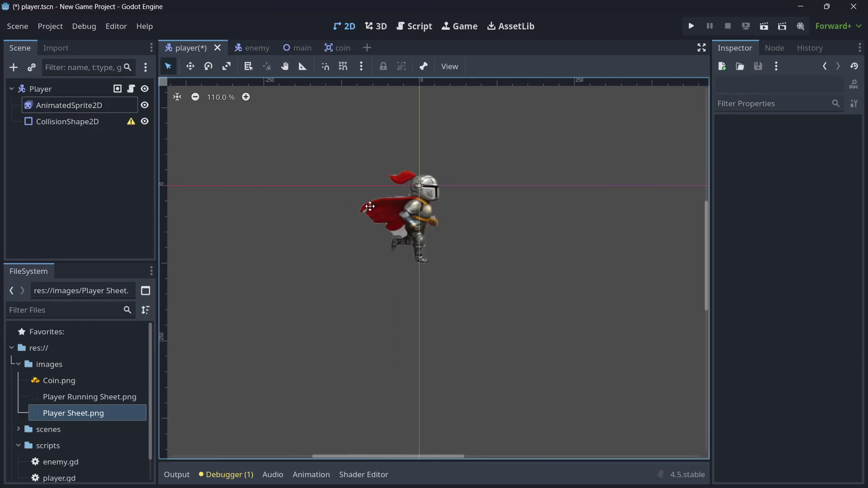
scroll(373, 213, "up", 6)
scroll(379, 213, "down", 6)
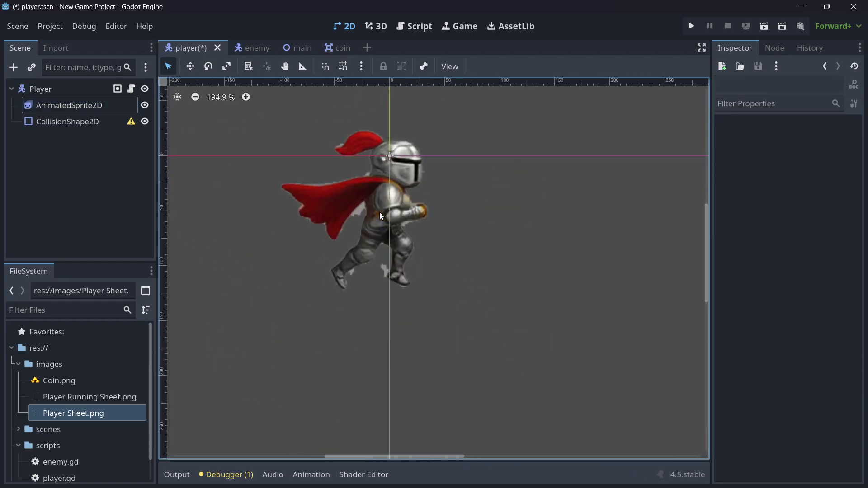
- Switch to Photoshop, undo the running sheet's background erase, and try erasing it again with a Magic Eraser tolerance of 20
key("alt+Tab")
key("alt+Tab")
key("Tab")
scroll(377, 266, "up", 6)
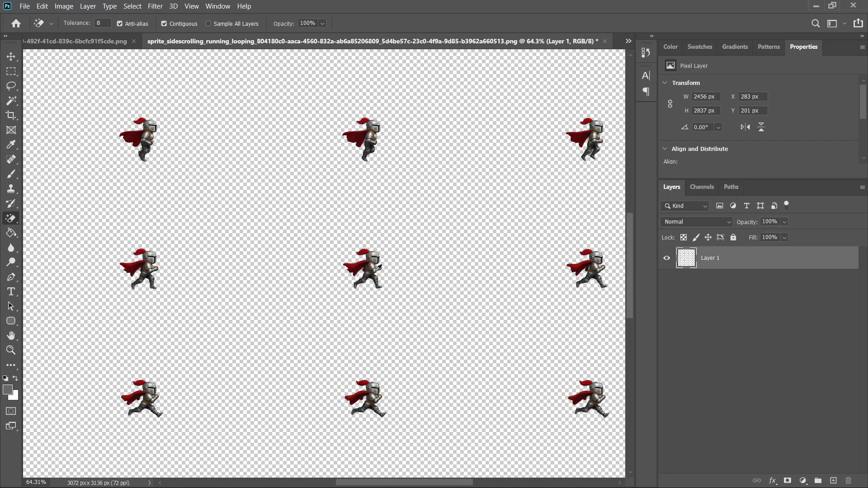
scroll(378, 267, "up", 5)
scroll(383, 258, "down", 5)
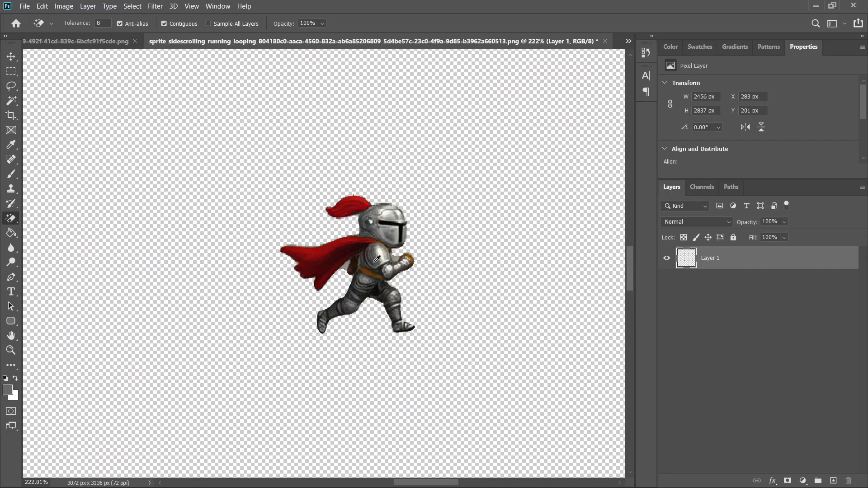
key("ctrl+z")
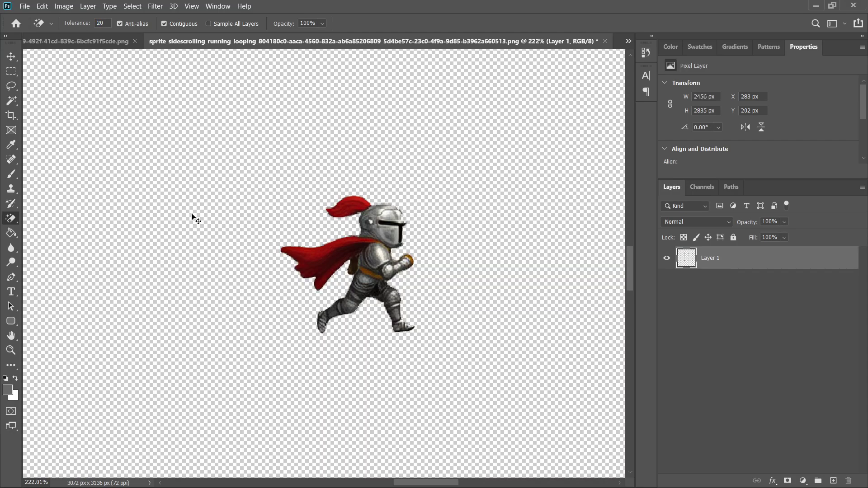
- Undo the last erase, remove the gray background again with a Magic Eraser tolerance of 16, and check the sprites
key("ctrl+z")
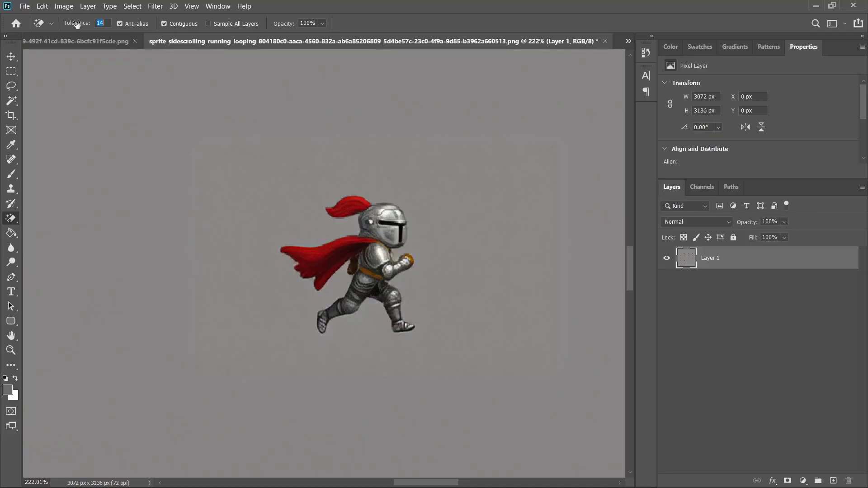
left_click(164, 169)
scroll(400, 365, "down", 8)
scroll(400, 366, "up", 6)
scroll(185, 349, "down", 3)
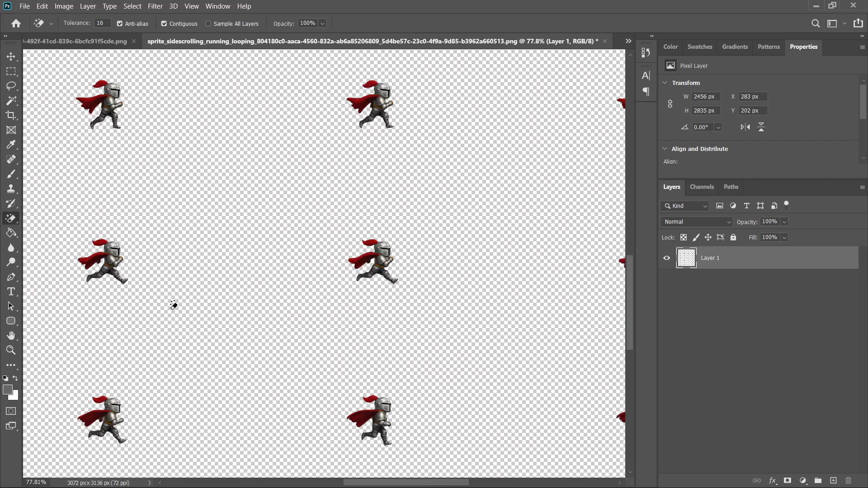
- Save the cleaned running sheet over Player Running Sheet.png and switch to the Downloads folder in File Explorer
key("ctrl+shift+s")
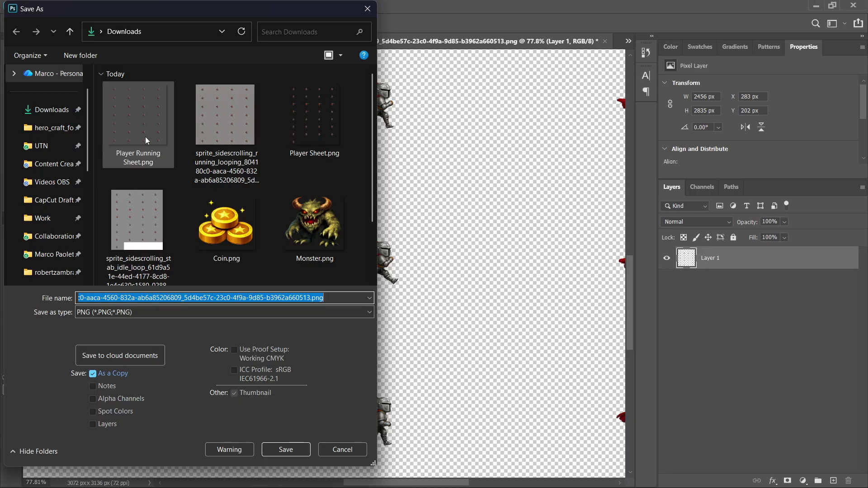
double_click(130, 140)
left_click(480, 250)
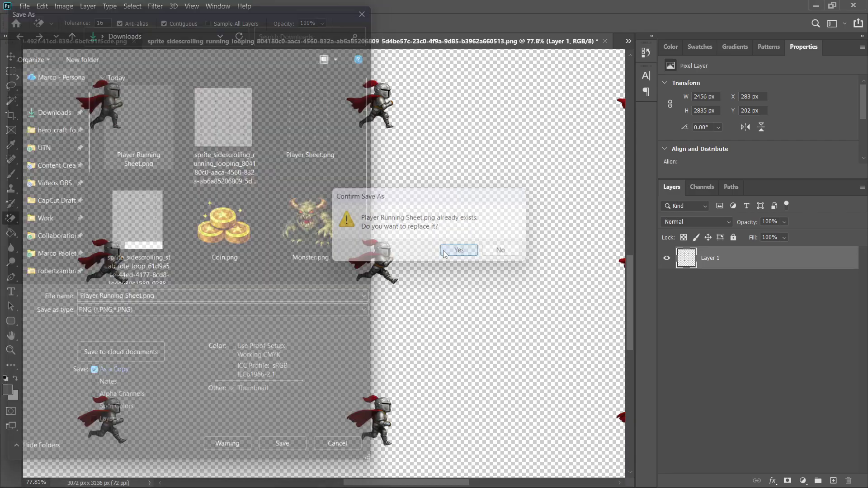
left_click(502, 149)
key("alt+Tab")
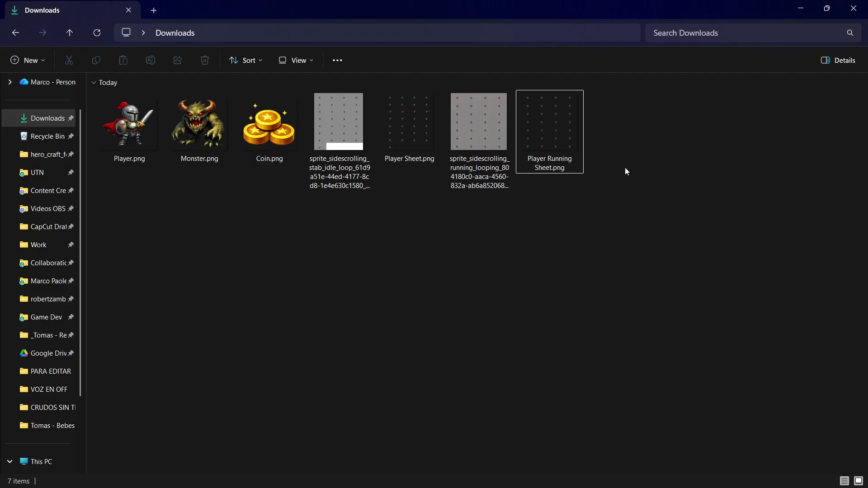
- Bring the re-cleaned Player Running Sheet.png from Downloads into the project's images folder in Godot
left_click(549, 131)
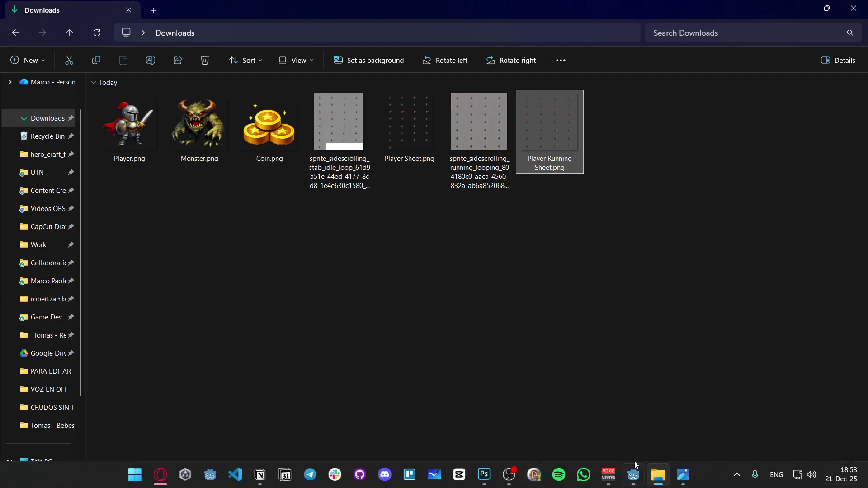
left_click(636, 468)
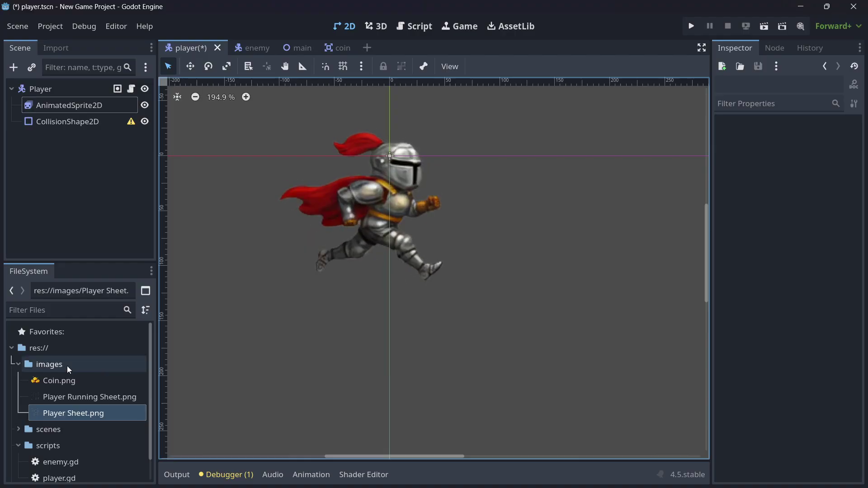
left_click(91, 396)
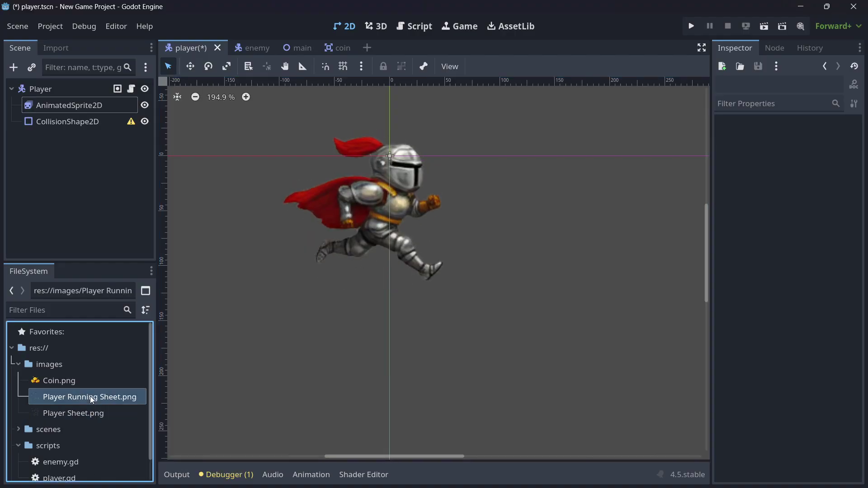
- Inspect the running knight's edges in the Godot viewport and compare them with the cleaned running sheet in Photoshop
scroll(455, 226, "down", 4)
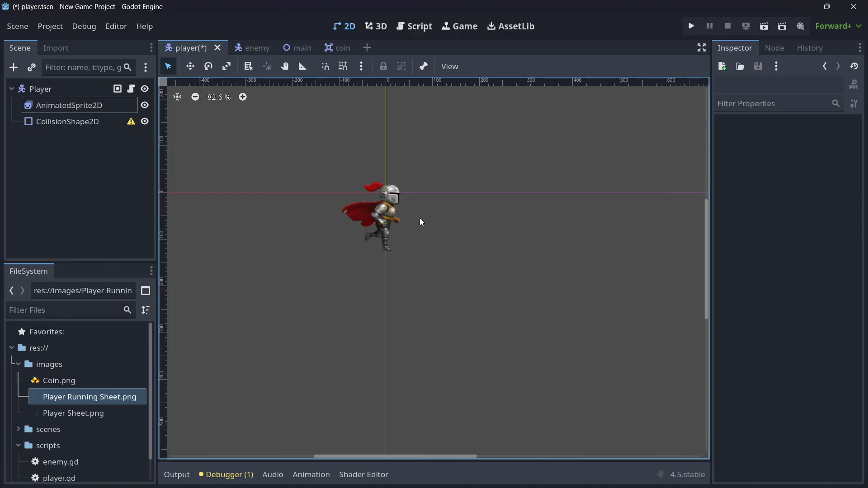
scroll(402, 216, "up", 3)
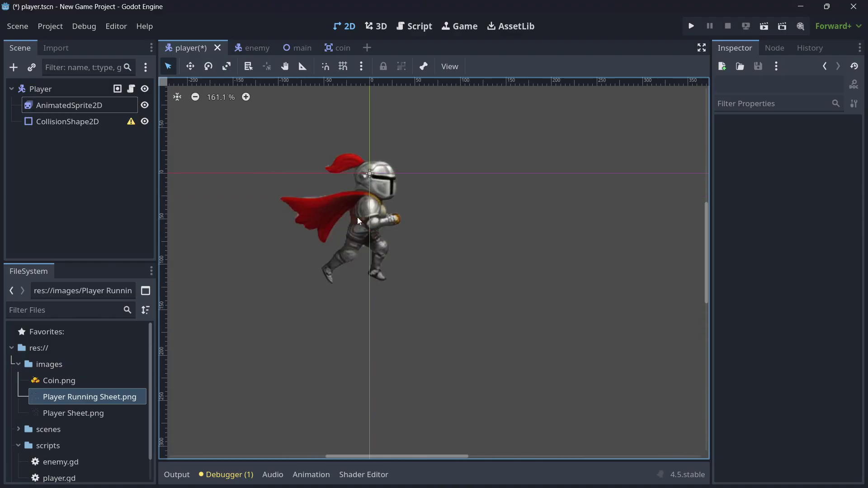
scroll(357, 220, "up", 4)
scroll(362, 220, "down", 2)
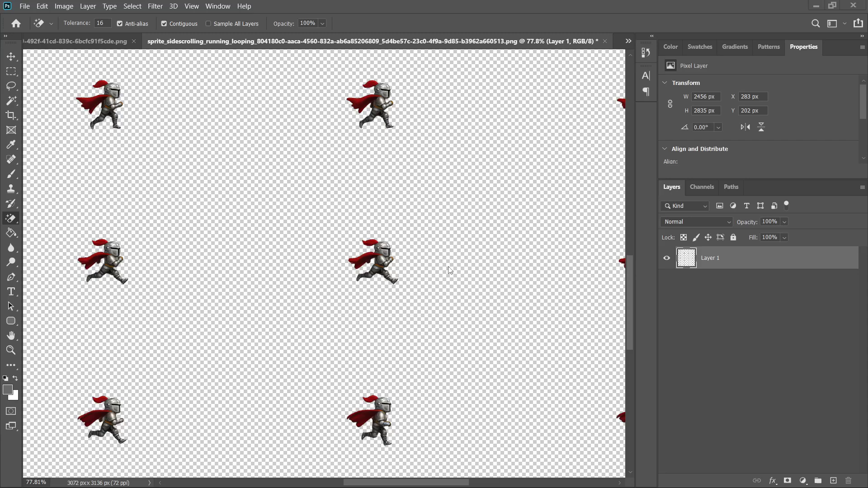
scroll(358, 282, "down", 3)
scroll(177, 249, "up", 5)
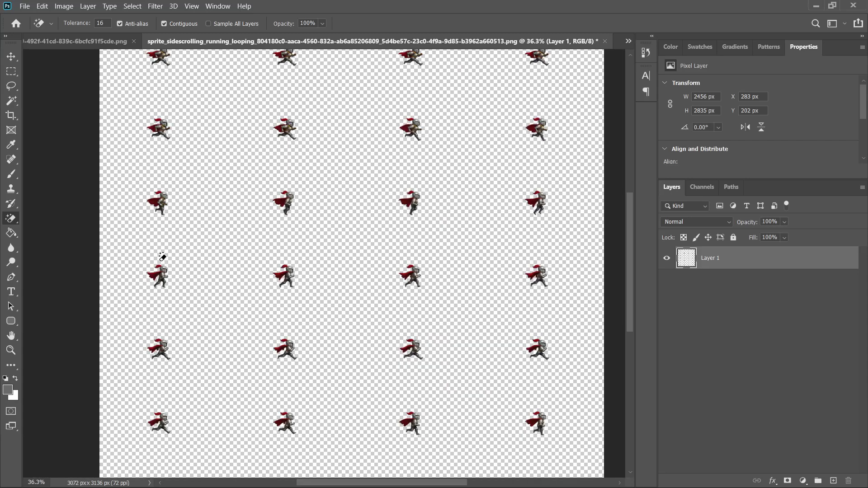
scroll(205, 181, "down", 2)
scroll(190, 185, "up", 3)
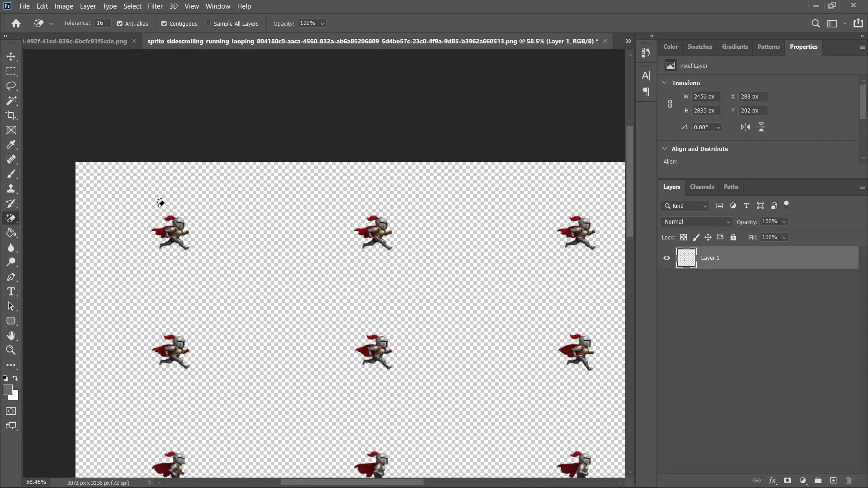
scroll(172, 194, "down", 3)
scroll(521, 206, "up", 1)
scroll(533, 179, "up", 1)
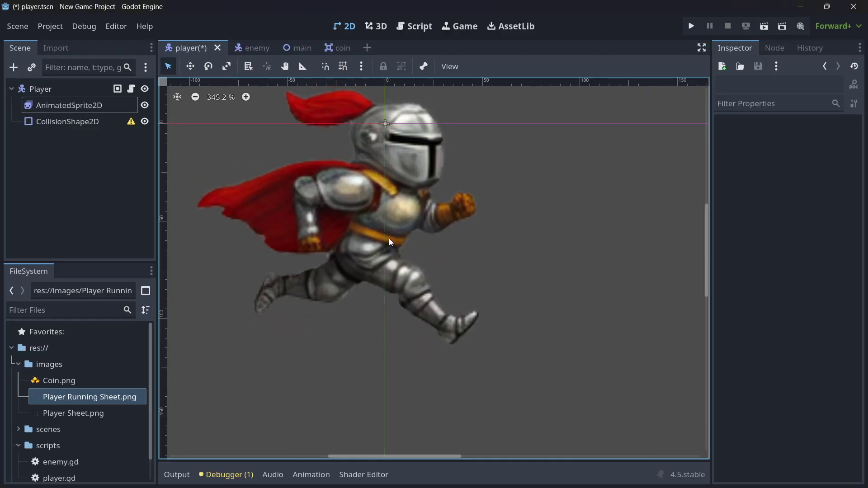
scroll(389, 239, "down", 5)
scroll(392, 214, "down", 3)
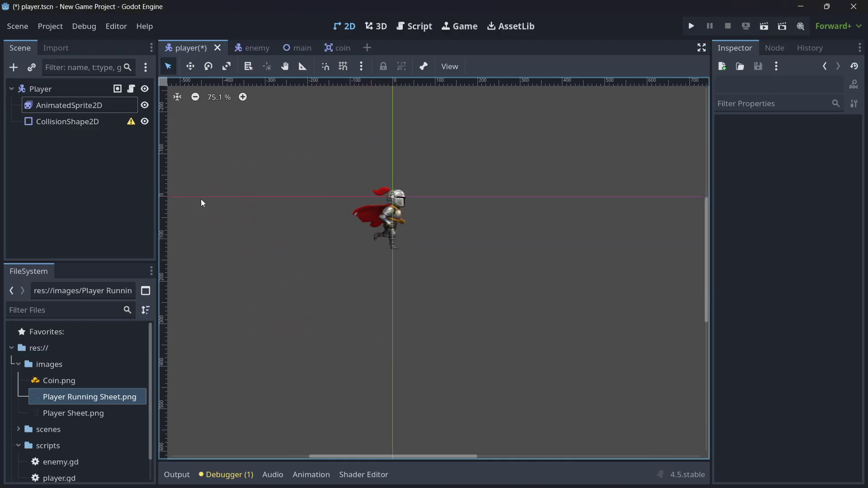
- Slow the AnimatedSprite2D's idle animation to 8 FPS and check it in the viewport
left_click(65, 104)
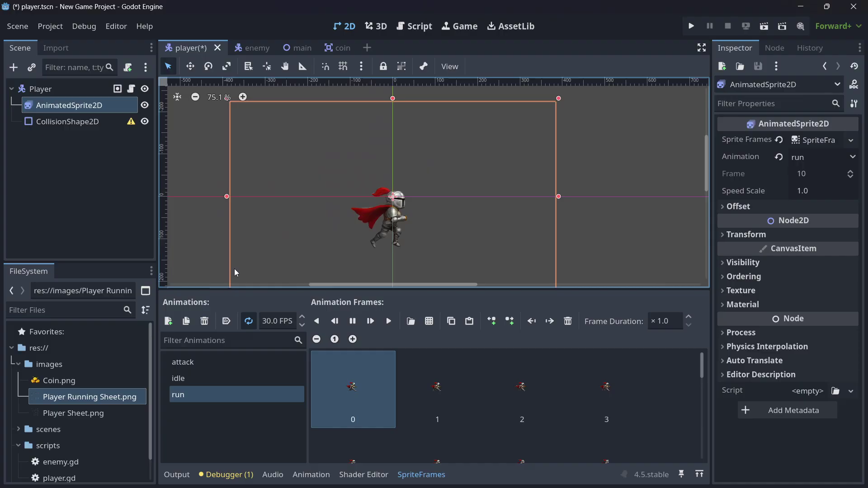
scroll(234, 269, "down", 4)
left_click(230, 378)
left_click(269, 321)
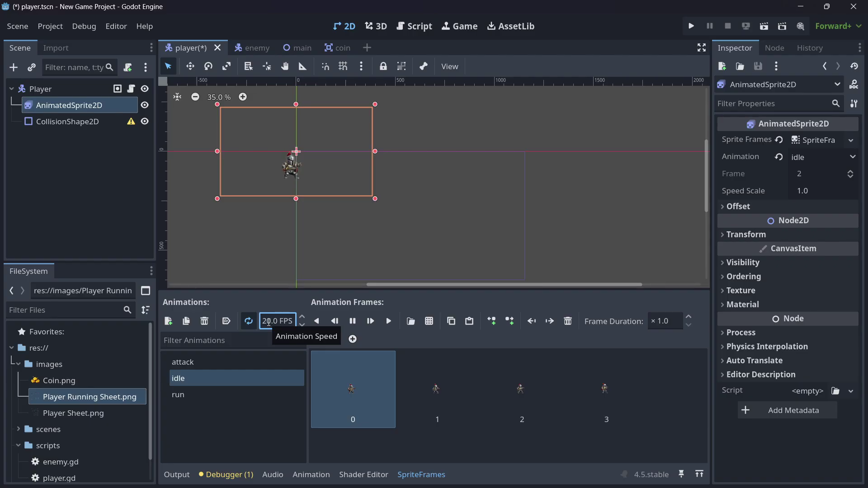
left_click(269, 322)
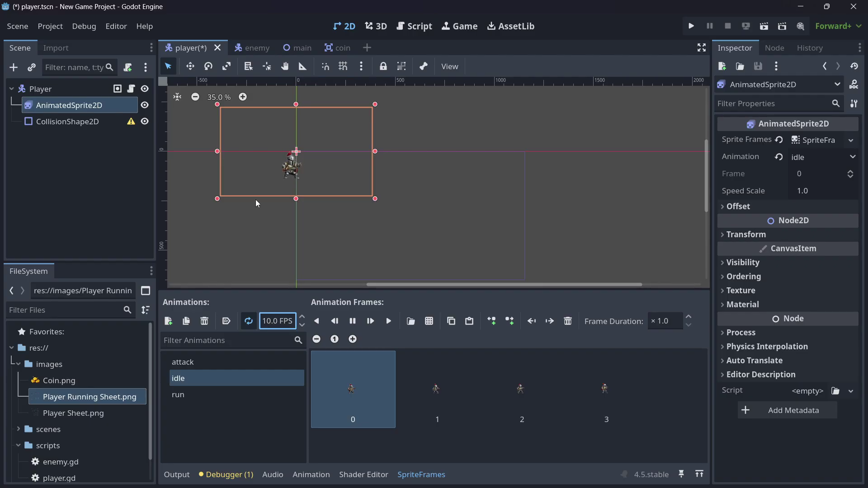
double_click(270, 321)
scroll(247, 183, "up", 4)
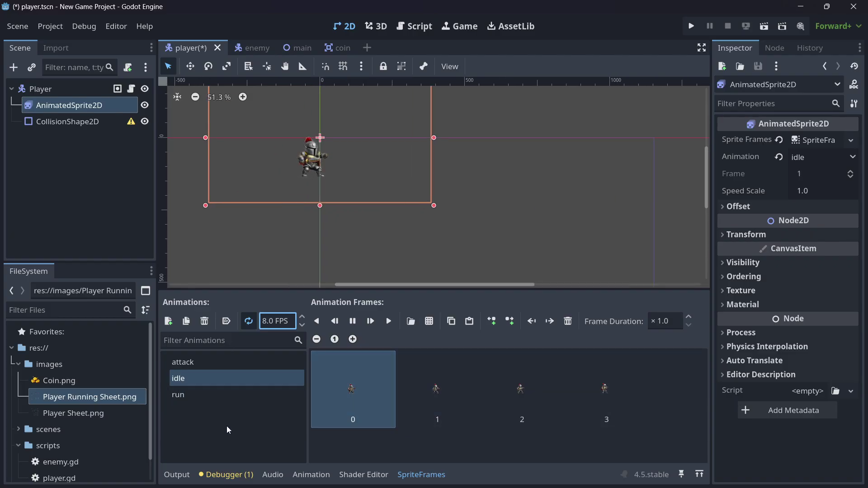
- Make idle the animation that autoplays on load, preview run, and leave idle selected
left_click(226, 325)
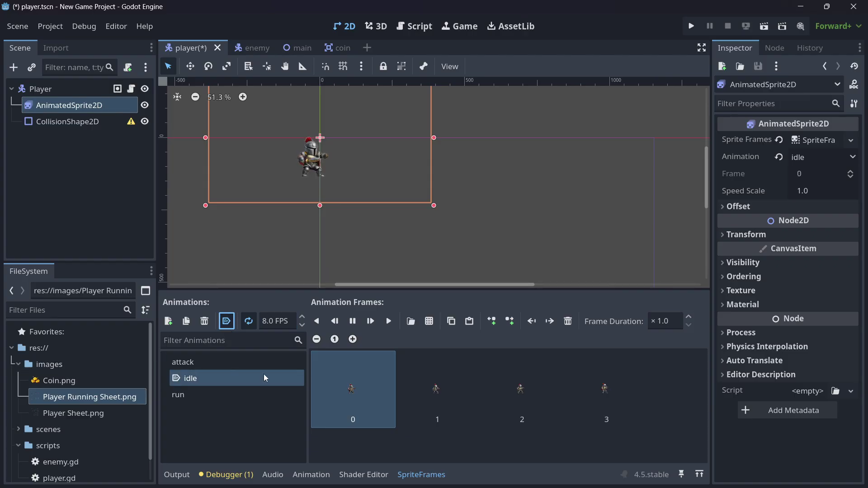
left_click(212, 395)
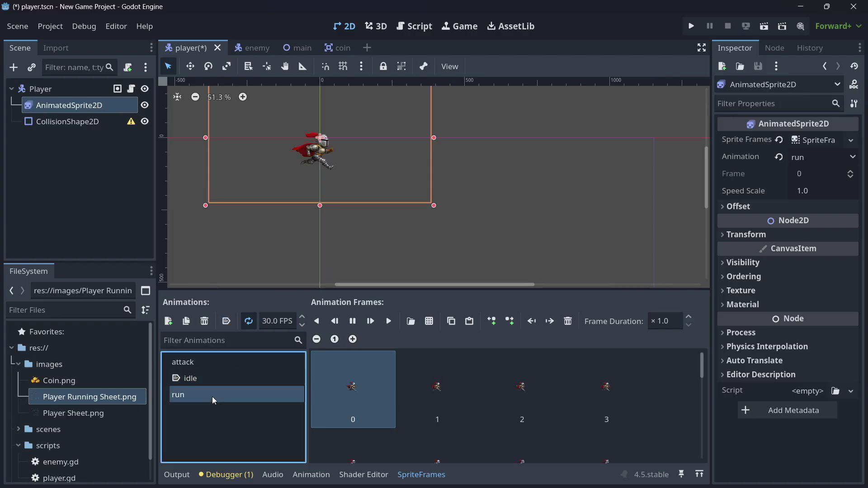
left_click(193, 380)
- Run the game and test the knight's idle, run and attack animations while moving him both ways
key("F5")
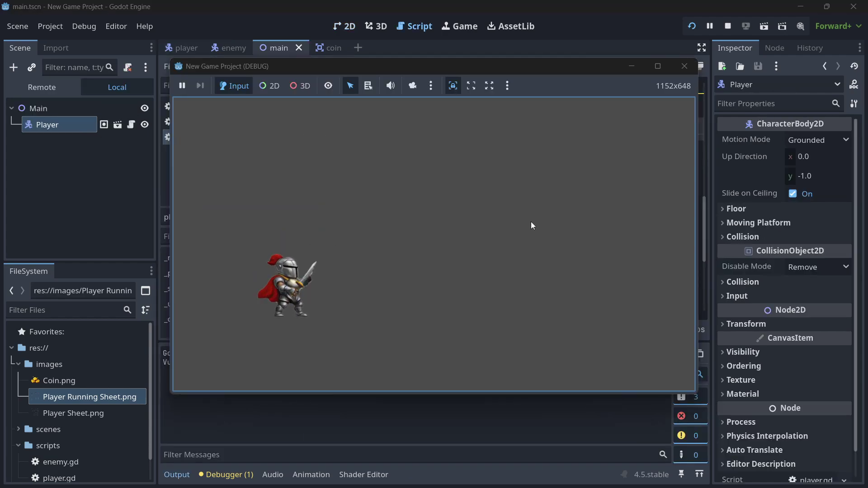
key("Right")
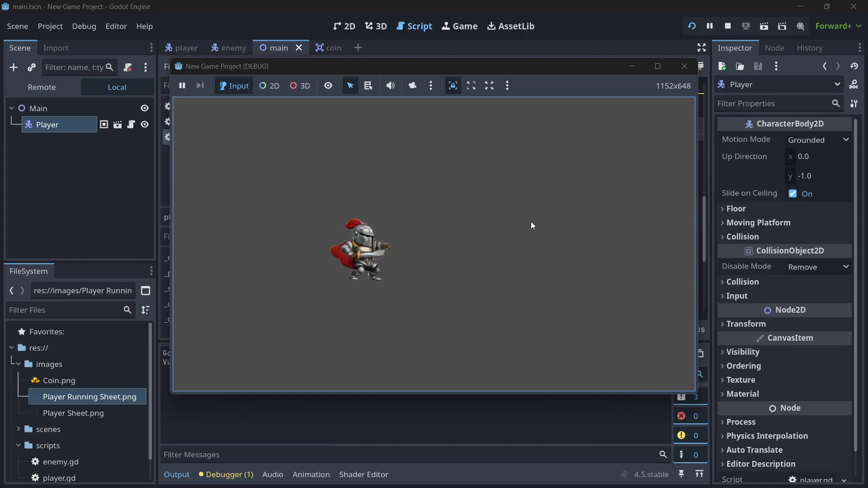
key("space")
key("Left")
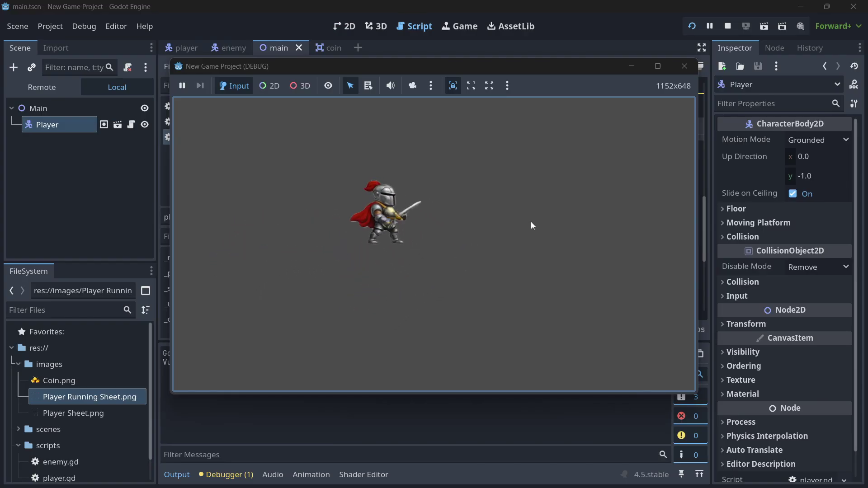
key("space")
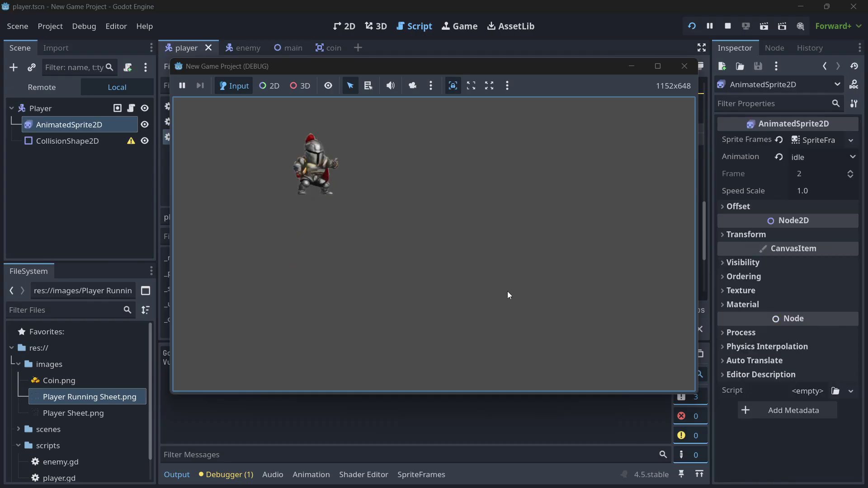
key("Right")
key("Left")
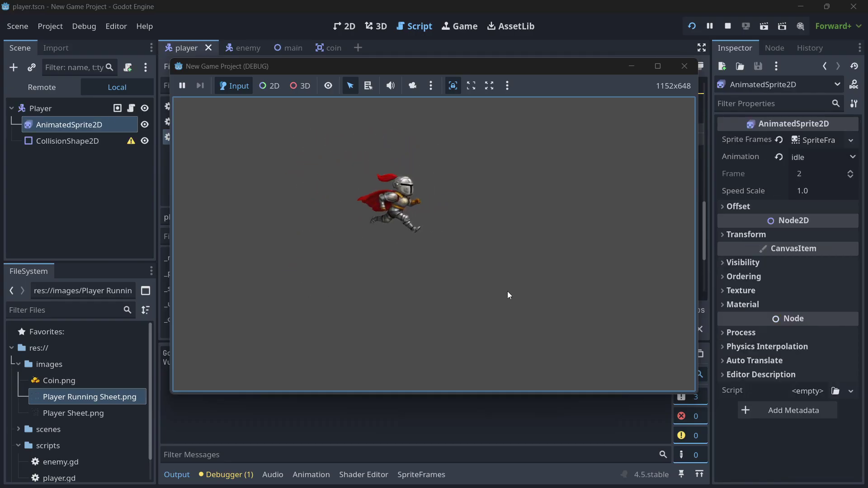
key("Right")
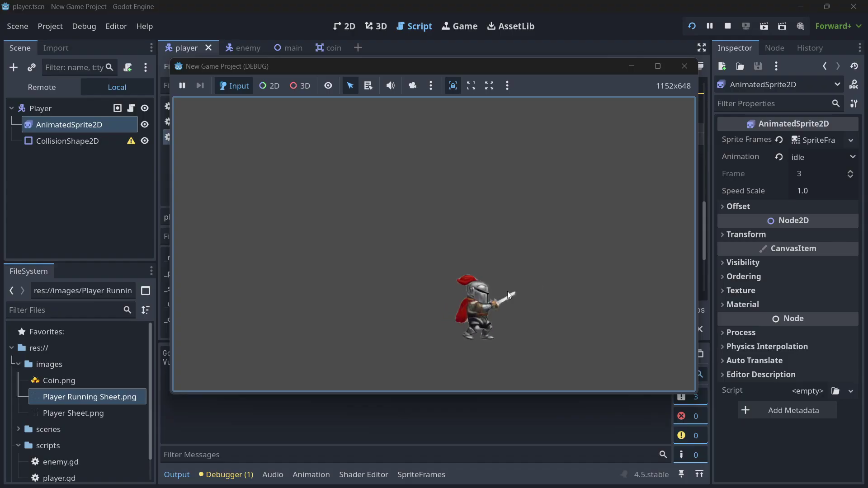
key("Right")
key("space")
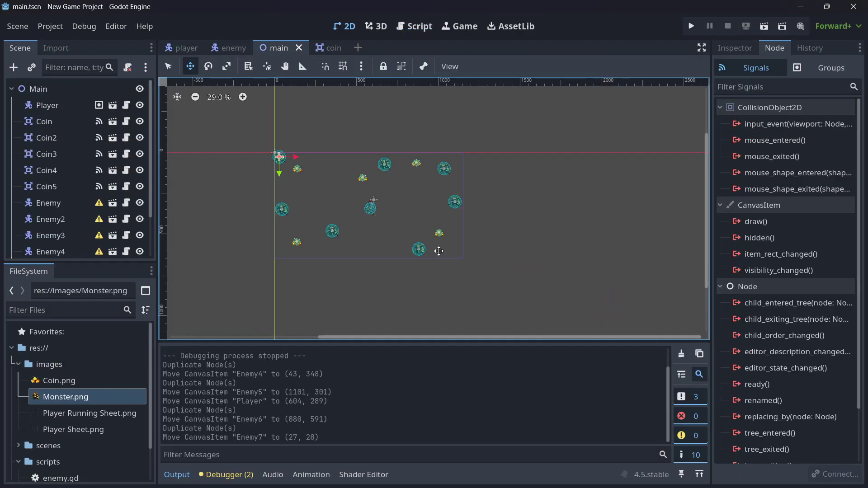
- Look over the enemies and coins in the main scene, play-test the knight against the monsters, and stop the game
scroll(438, 251, "up", 10)
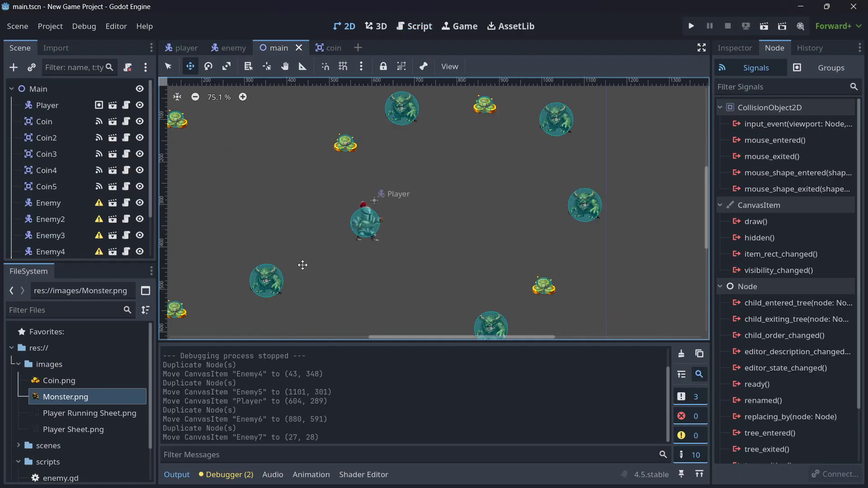
left_click_drag(230, 281, 296, 246)
left_click_drag(225, 258, 251, 269)
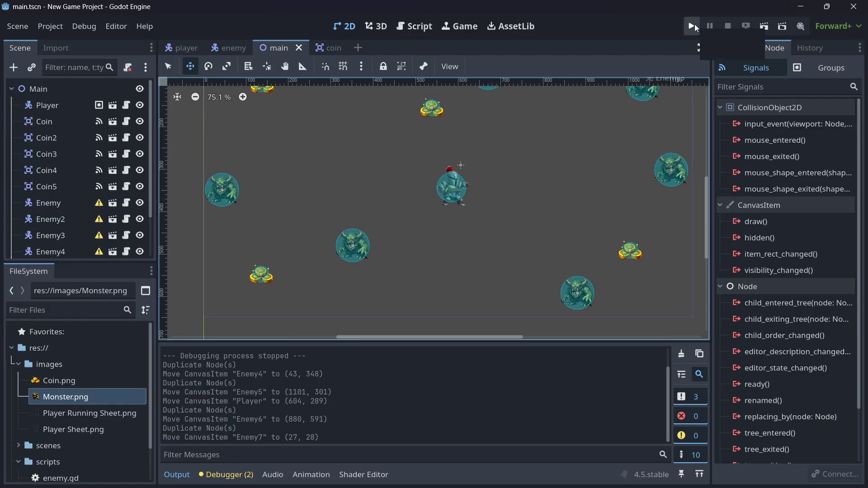
left_click(696, 24)
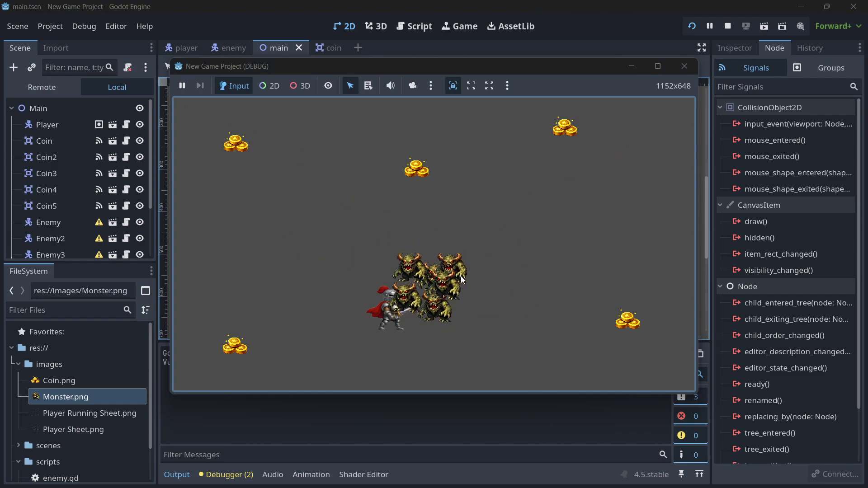
key("Right")
key("Left")
key("Left")
key("Down")
key("Right")
key("Up")
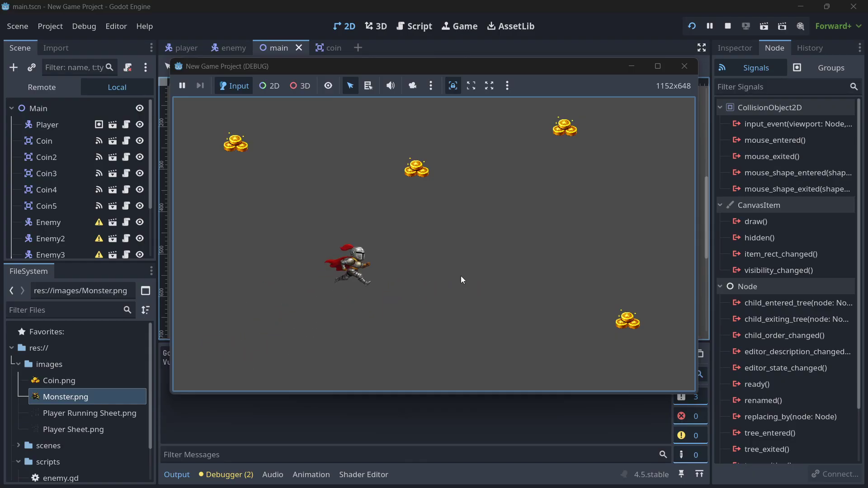
key("Left")
key("Down")
key("Up")
left_click(684, 66)
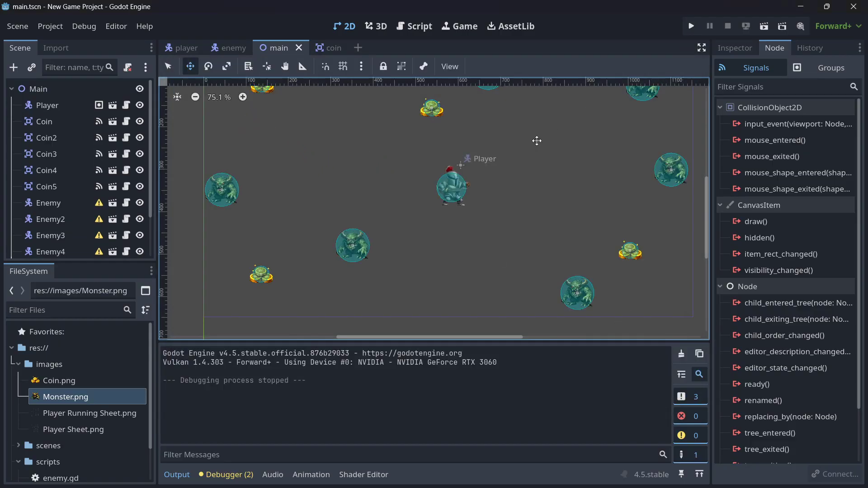
- Open the Enemy scene's script and set its SPEED constant to 100
left_click(231, 48)
left_click(131, 89)
scroll(380, 195, "up", 7)
left_click(549, 198)
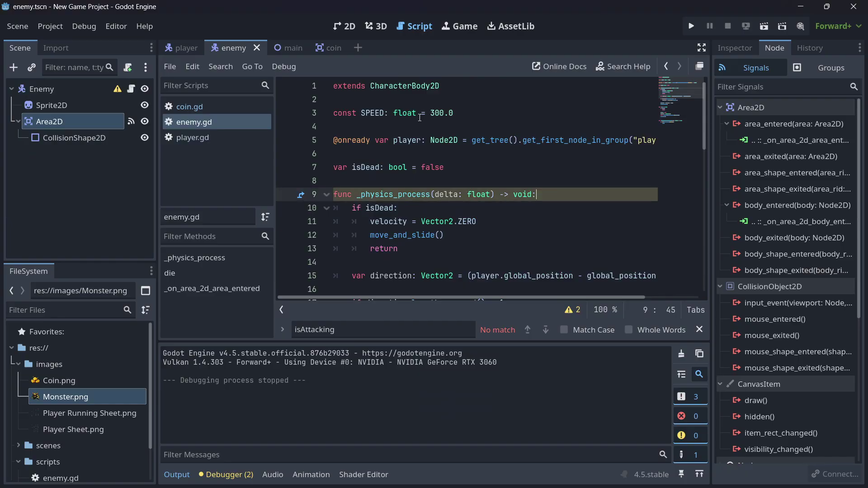
left_click_drag(431, 114, 455, 115)
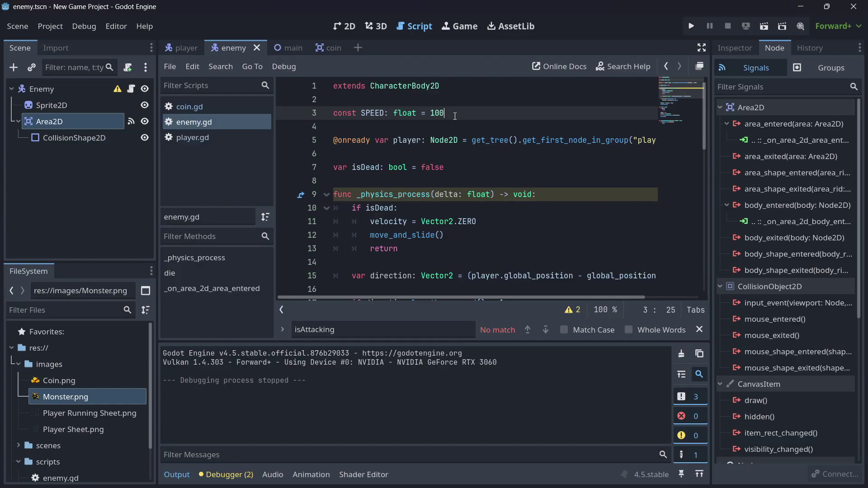
- Run the game and steer the knight around the level to fight the slowed monsters
key("F5")
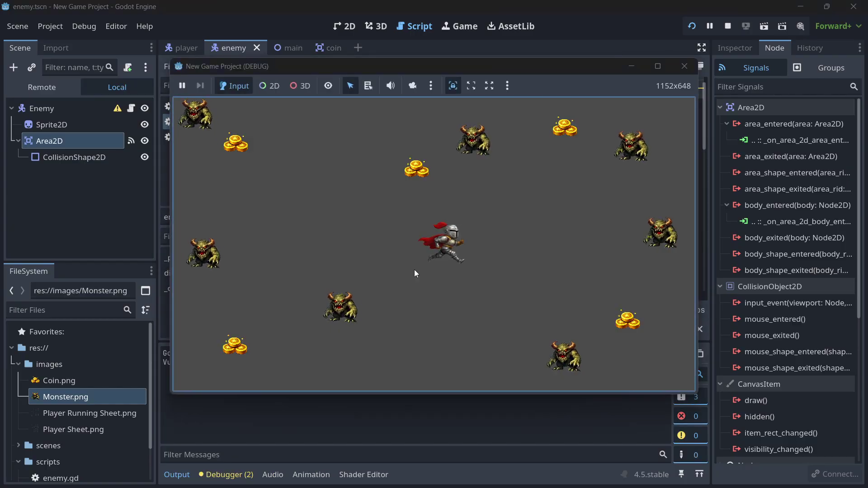
key("Left")
key("Up")
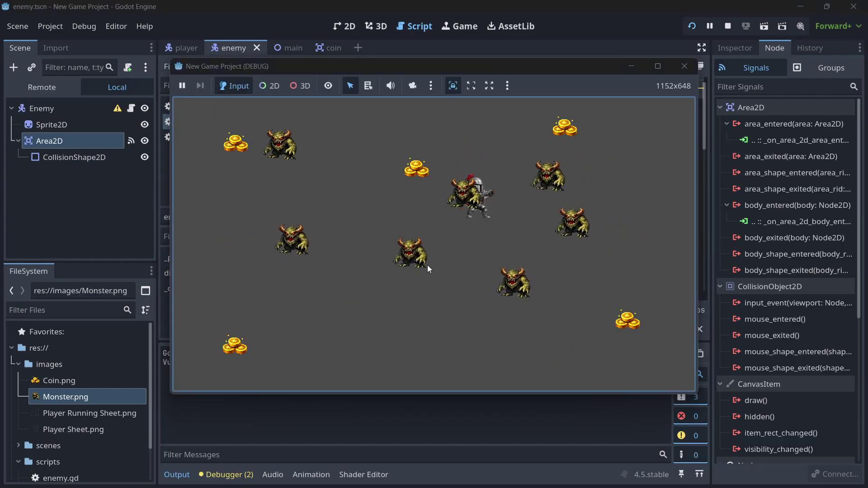
key("Right")
key("Up")
key("Right")
key("Down")
key("Left")
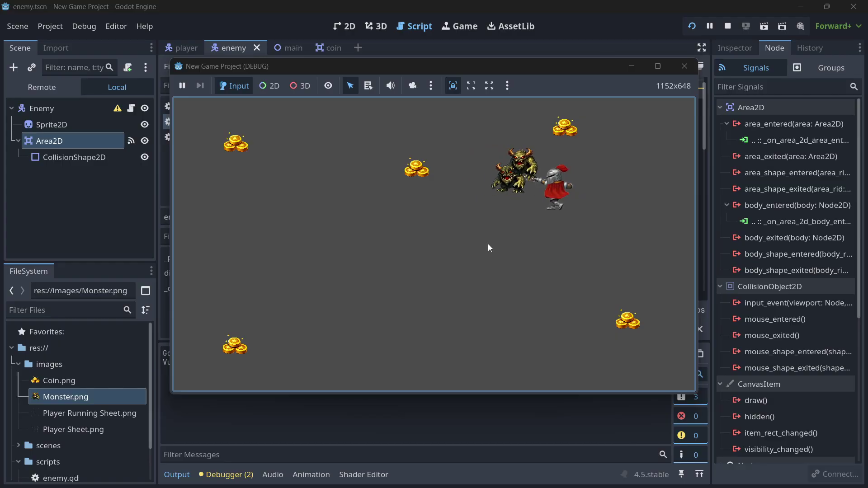
- Finish off the remaining monsters and pick up the coins on the level's right side
key("Up")
key("Right")
key("Down")
key("Left")
key("Up")
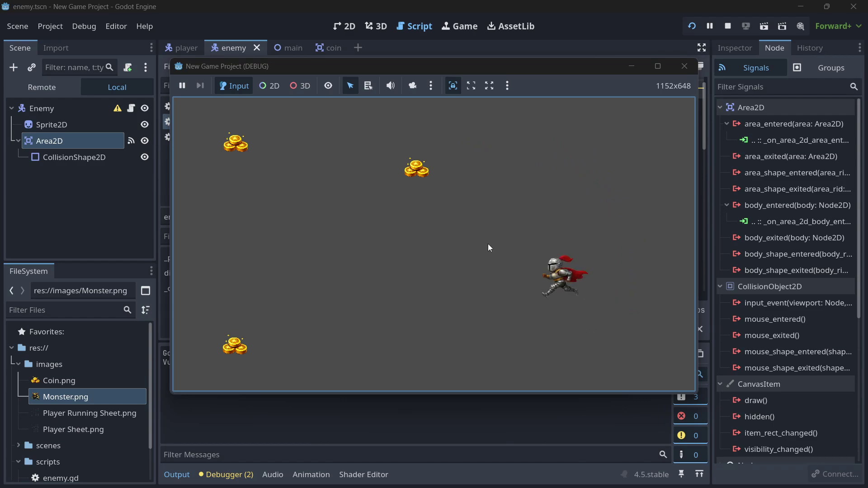